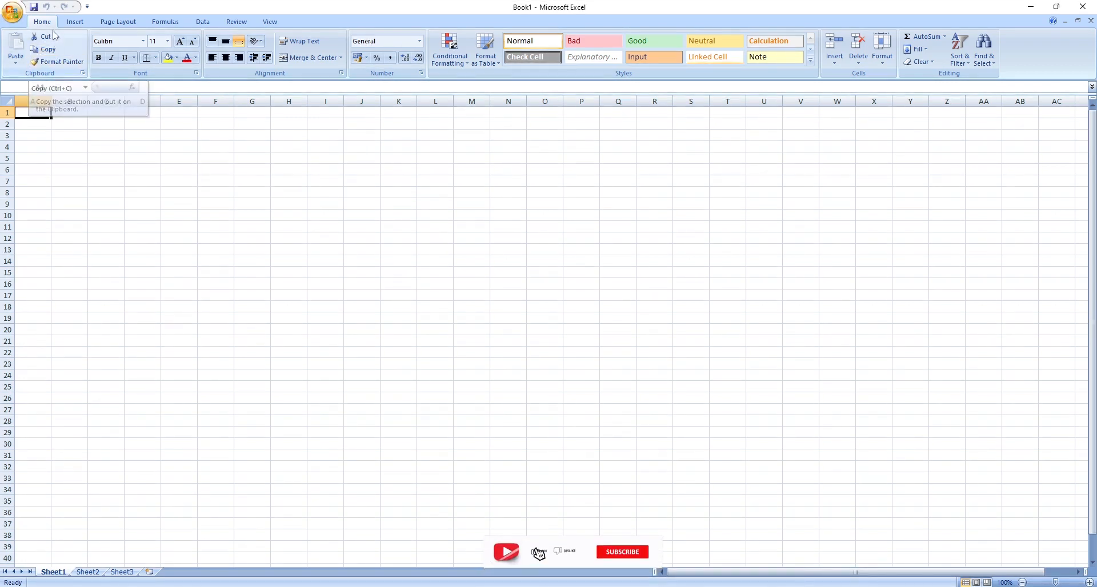
{"action": "left_click", "coordinate": [9, 16]}
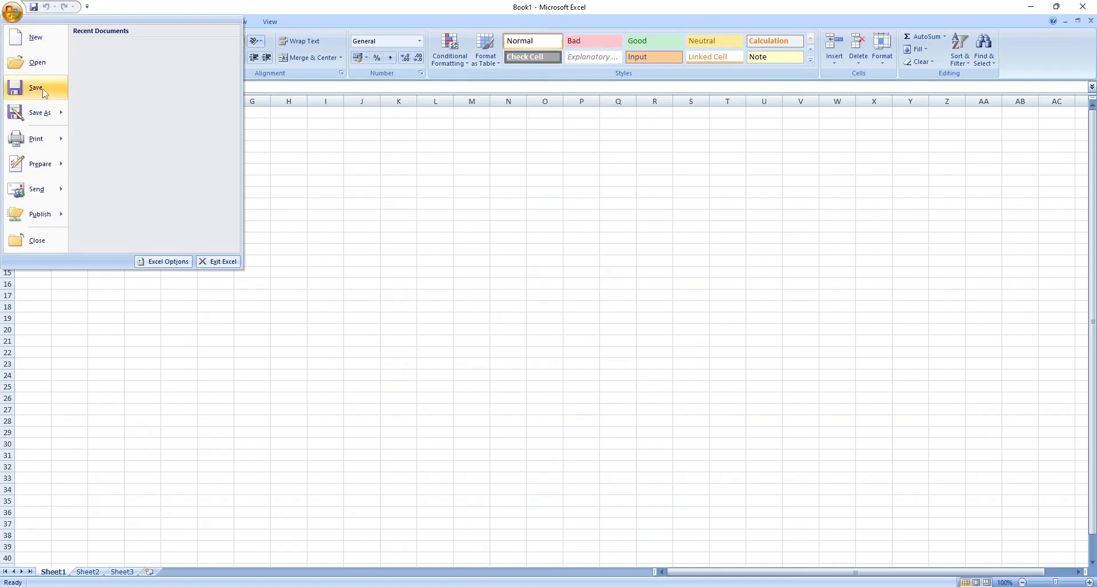
{"action": "mouse_move", "coordinate": [44, 124]}
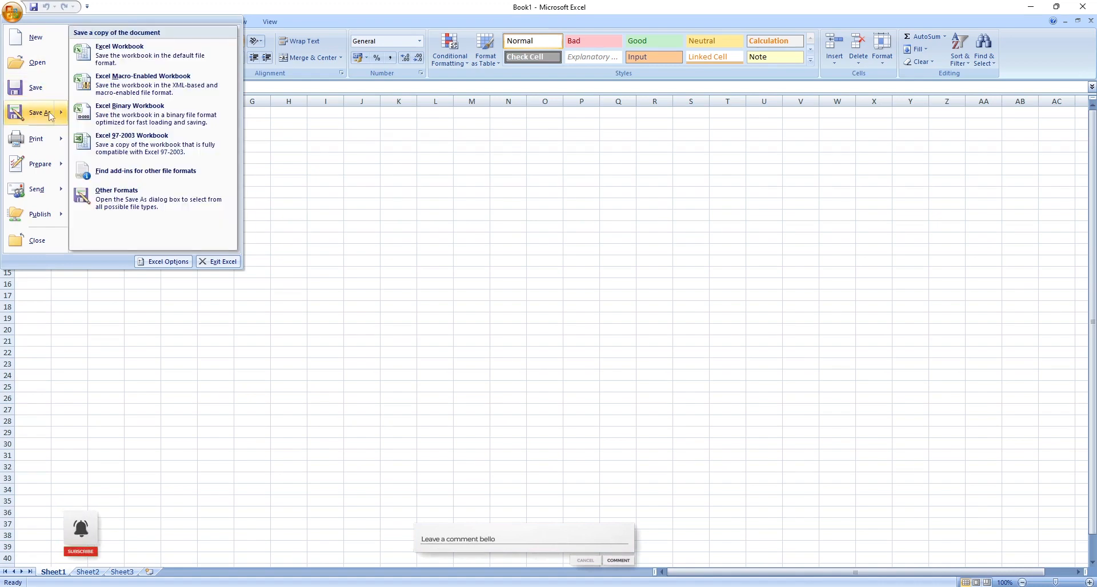
{"action": "left_click", "coordinate": [162, 5]}
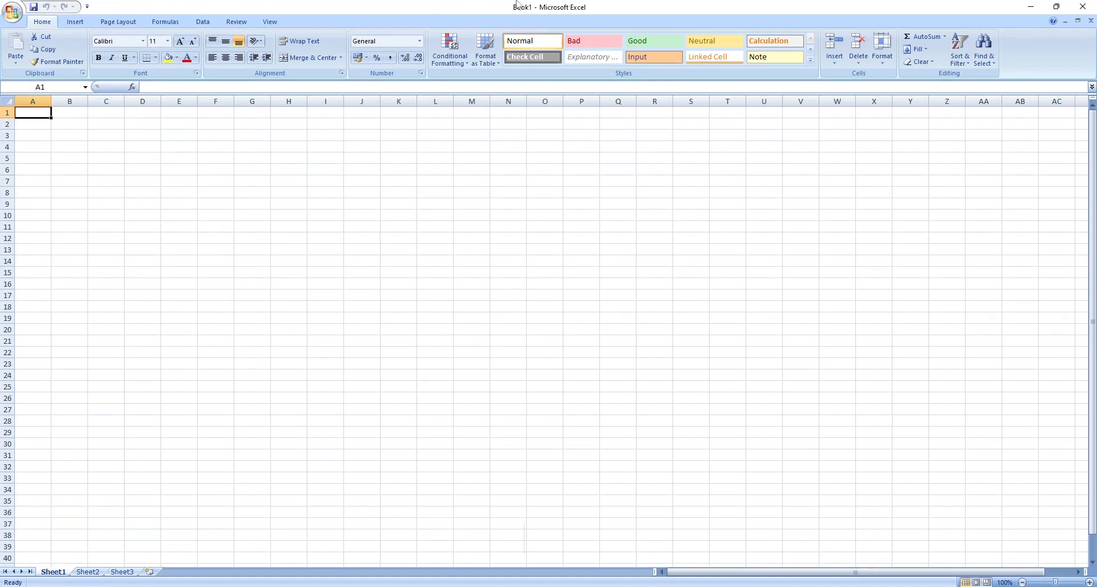
Create a new blank workbook from the New Workbook dialog after browsing its template categories.
{"action": "left_click", "coordinate": [13, 13]}
{"action": "left_click", "coordinate": [20, 45]}
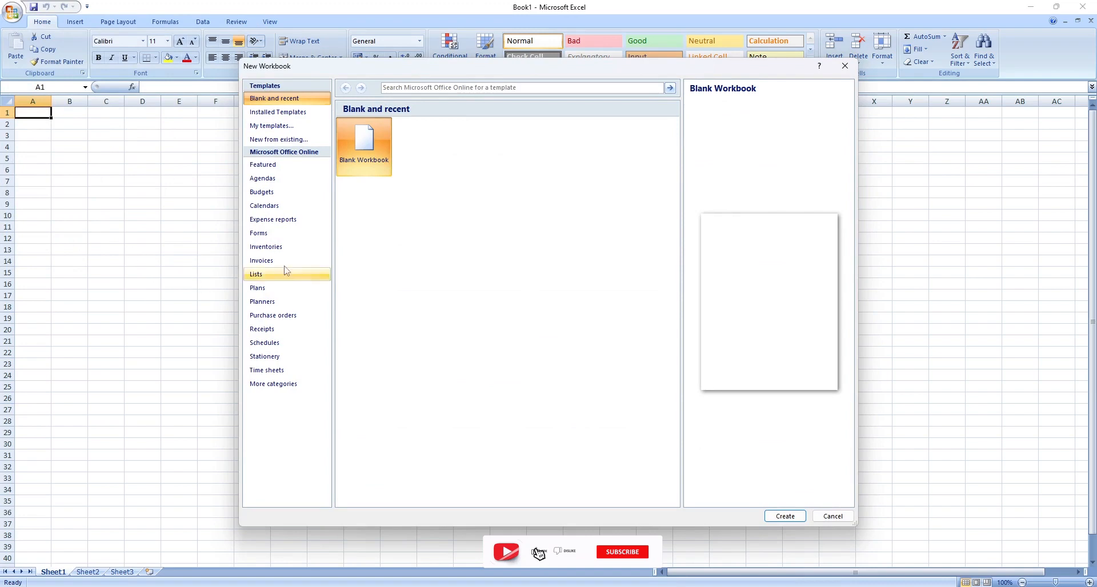
{"action": "left_click", "coordinate": [280, 167]}
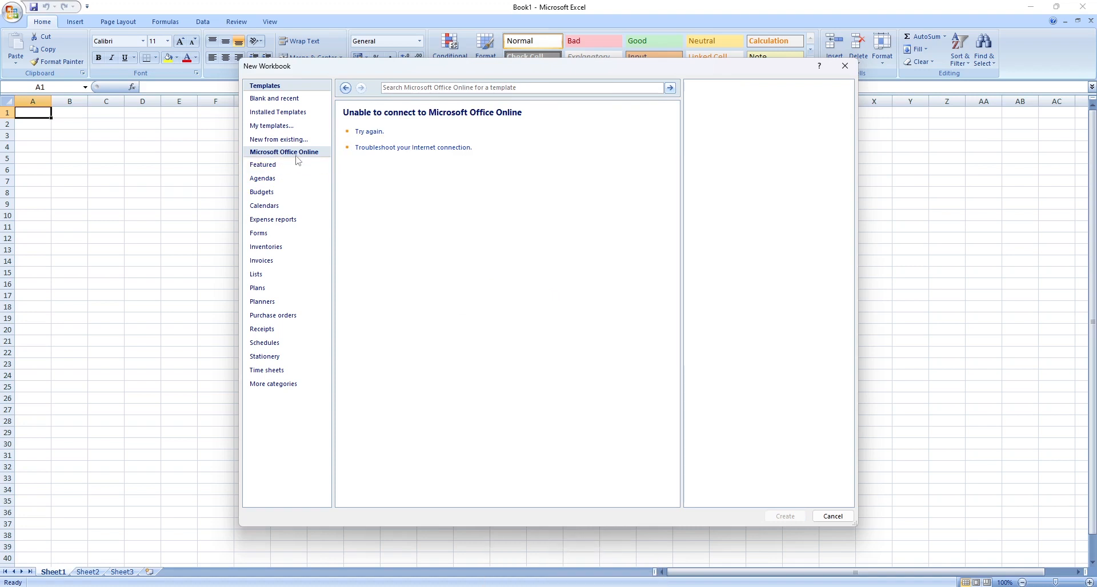
{"action": "left_click", "coordinate": [274, 207]}
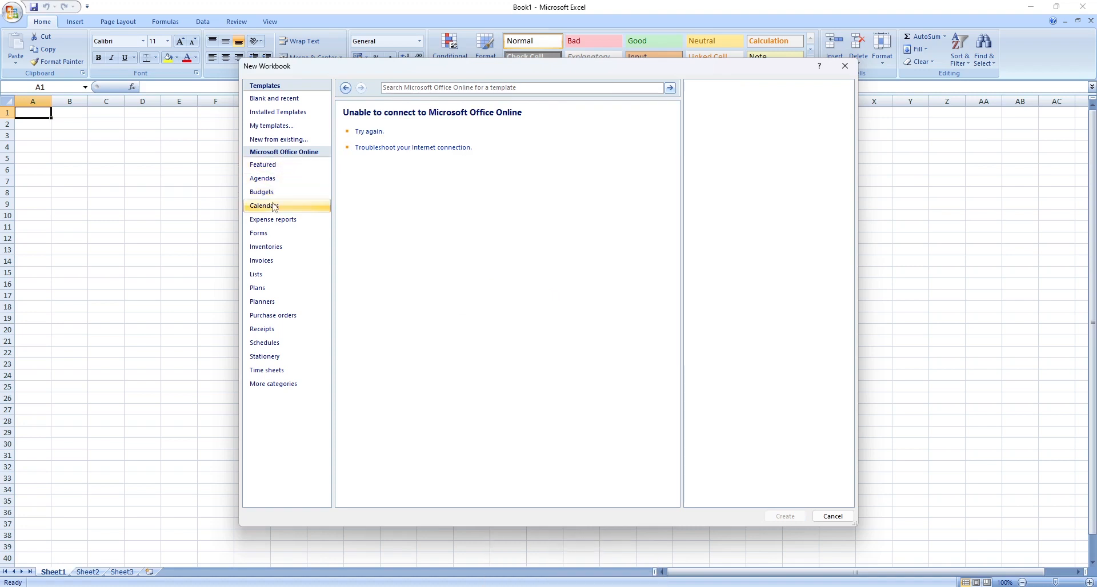
{"action": "left_click", "coordinate": [274, 207]}
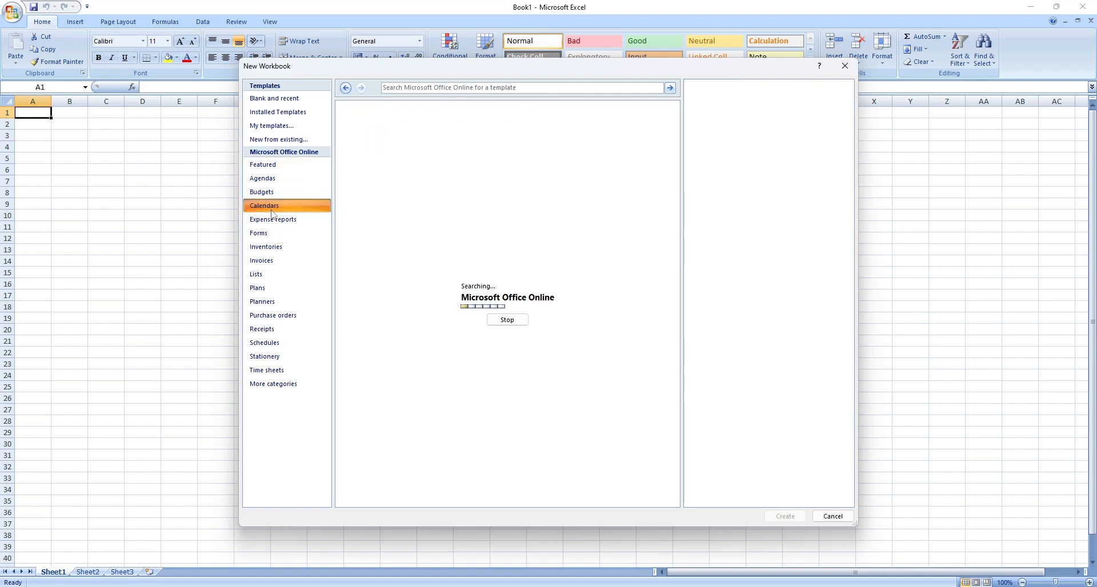
{"action": "left_click", "coordinate": [284, 117]}
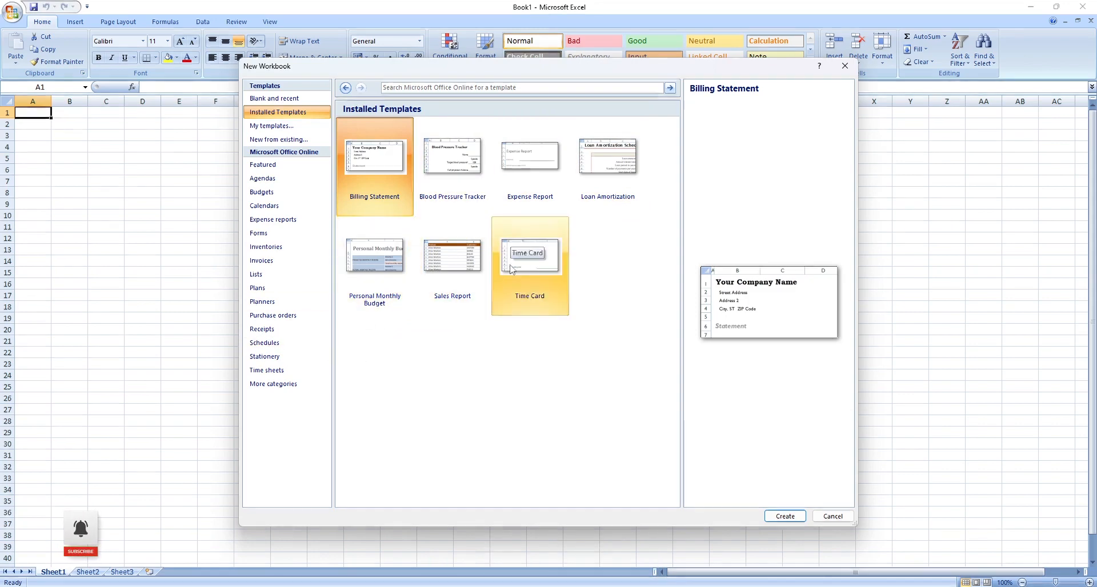
{"action": "left_click", "coordinate": [452, 263]}
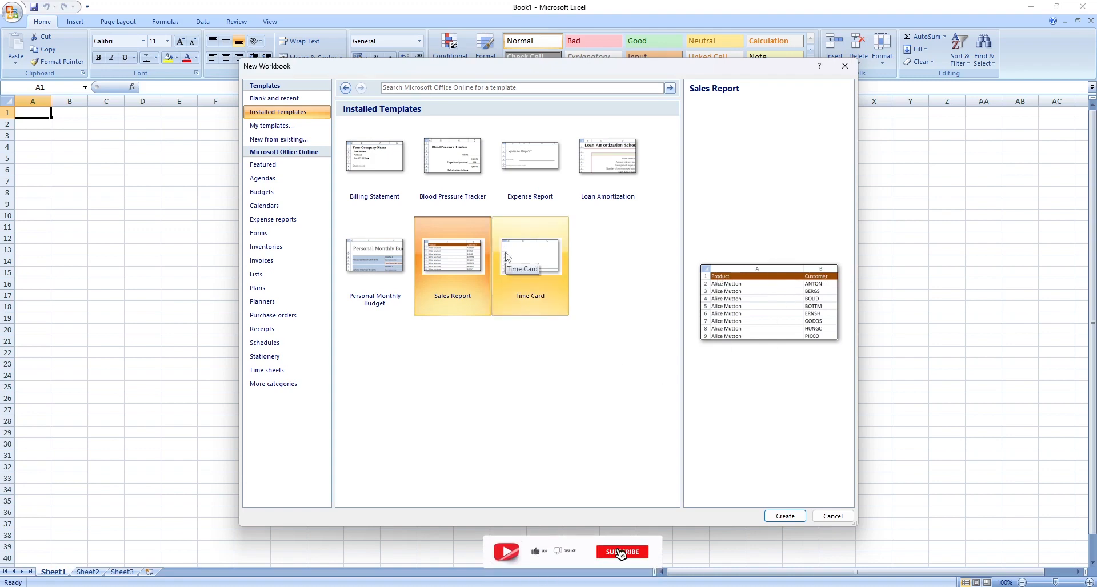
{"action": "left_click", "coordinate": [263, 99]}
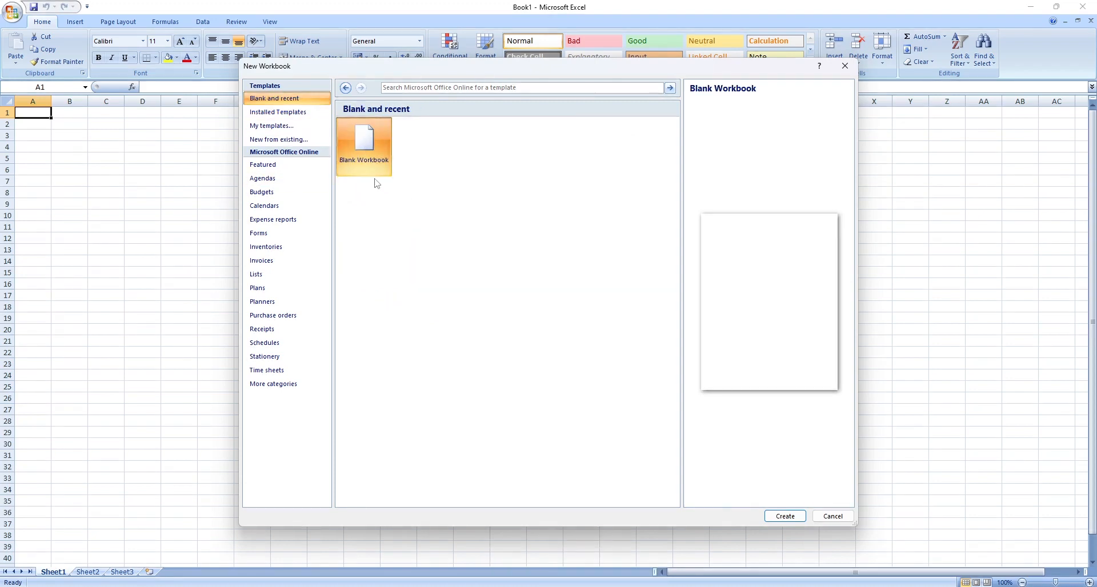
{"action": "left_click", "coordinate": [783, 516]}
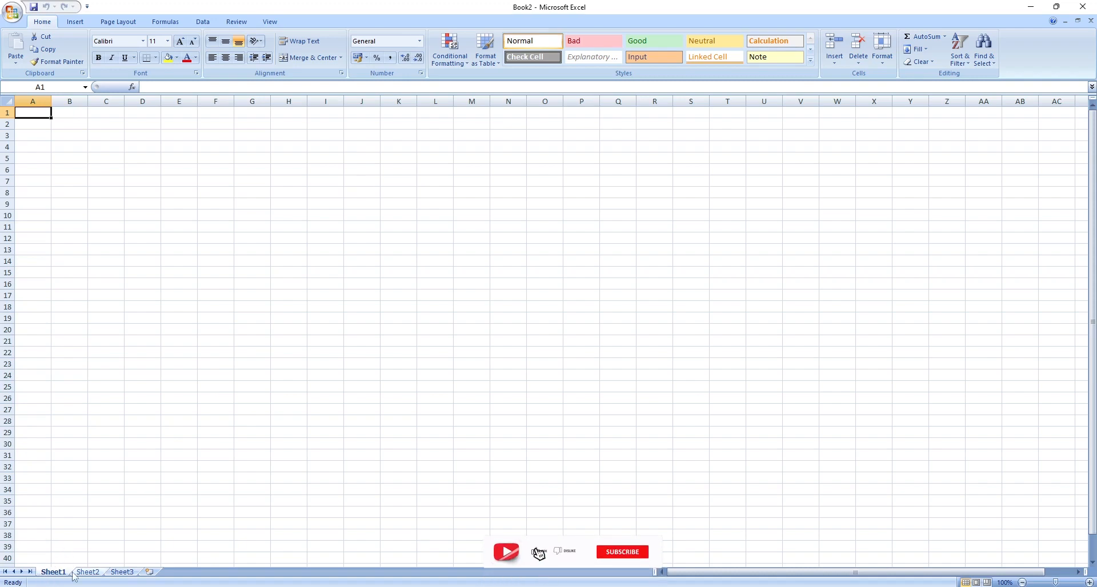
Switch between Sheet1, Sheet2 and Sheet3 to view each worksheet.
{"action": "left_click", "coordinate": [92, 573]}
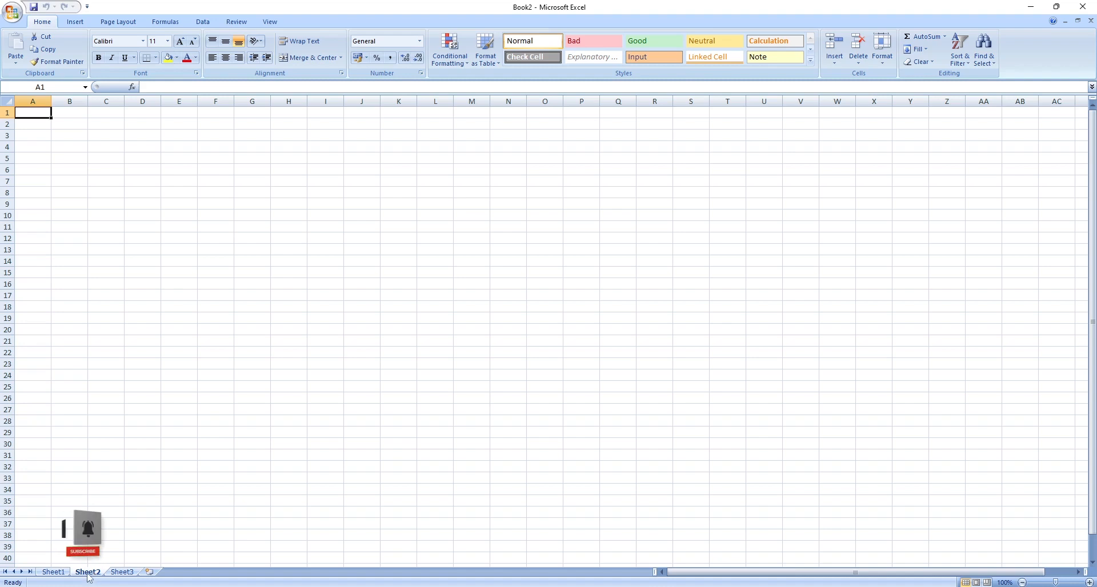
{"action": "left_click", "coordinate": [122, 572]}
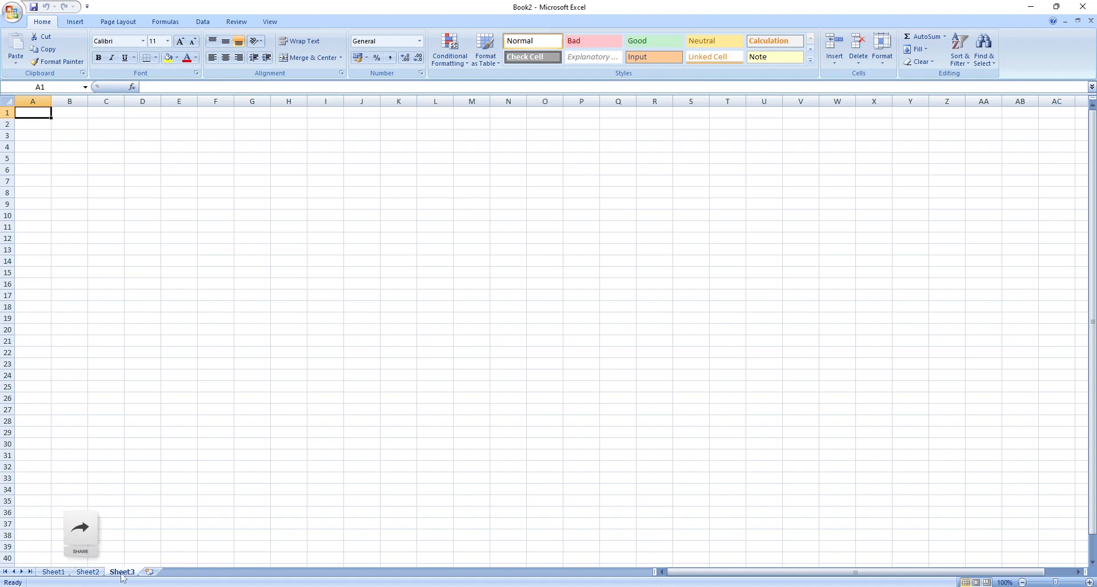
{"action": "left_click", "coordinate": [57, 574]}
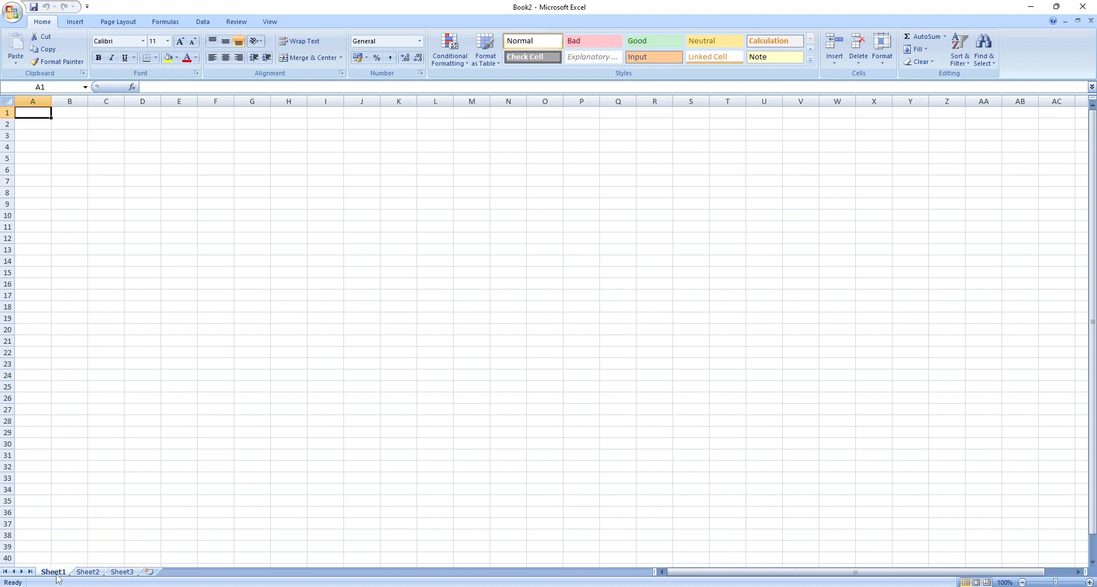
{"action": "left_click", "coordinate": [85, 575]}
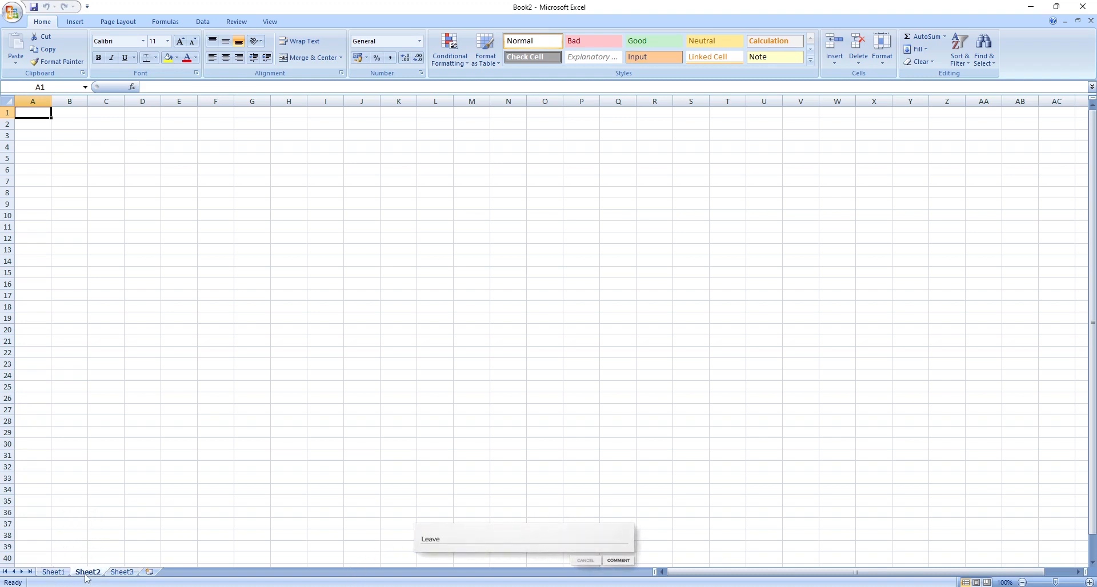
{"action": "left_click", "coordinate": [54, 573]}
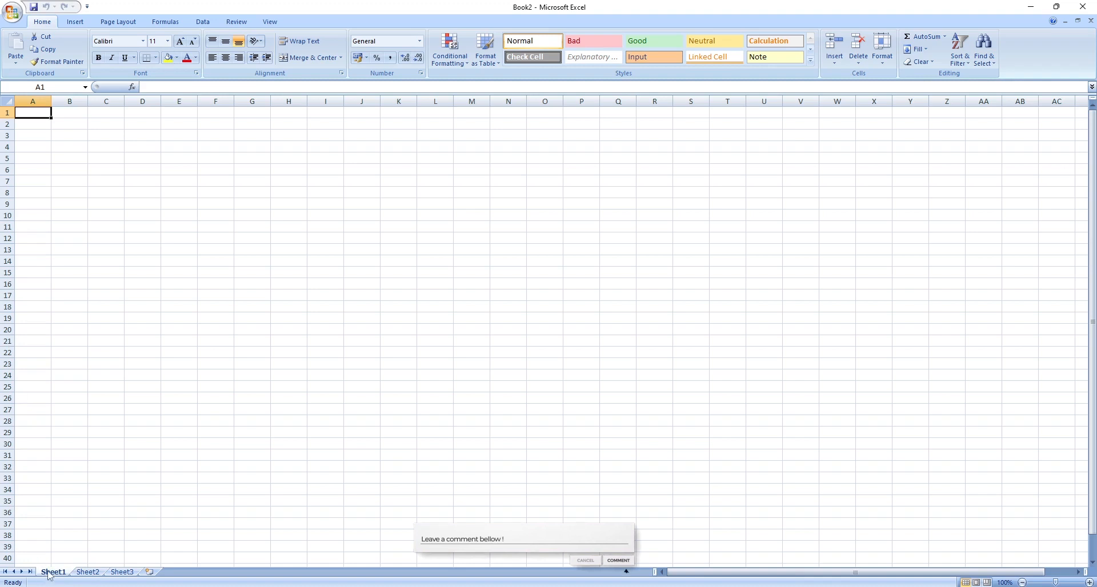
Enter Name in cell A1 of Sheet1.
{"action": "double_click", "coordinate": [43, 115]}
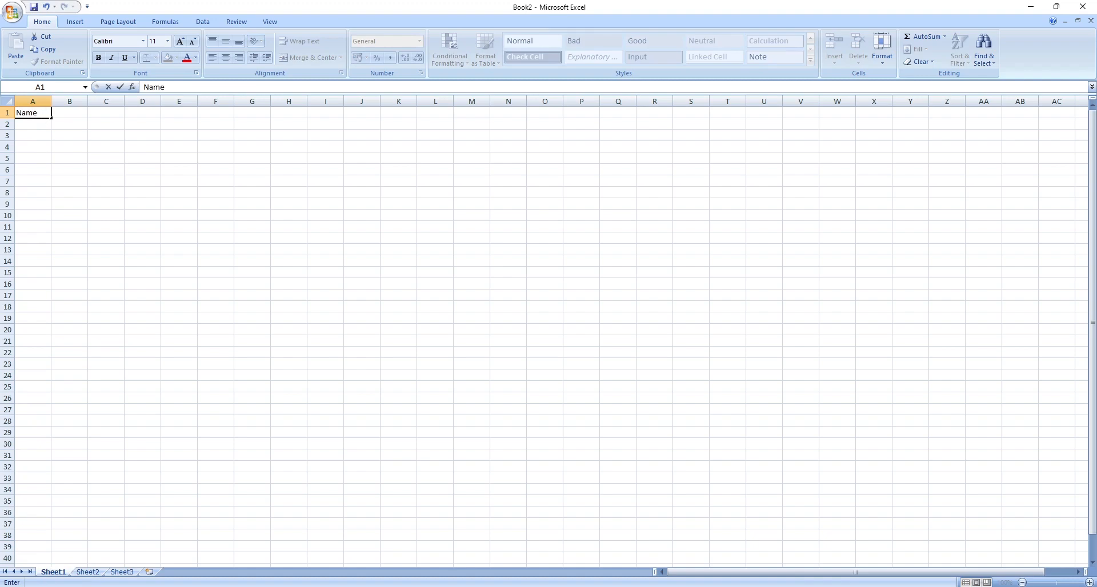
{"action": "left_click", "coordinate": [42, 136]}
{"action": "left_click", "coordinate": [34, 112]}
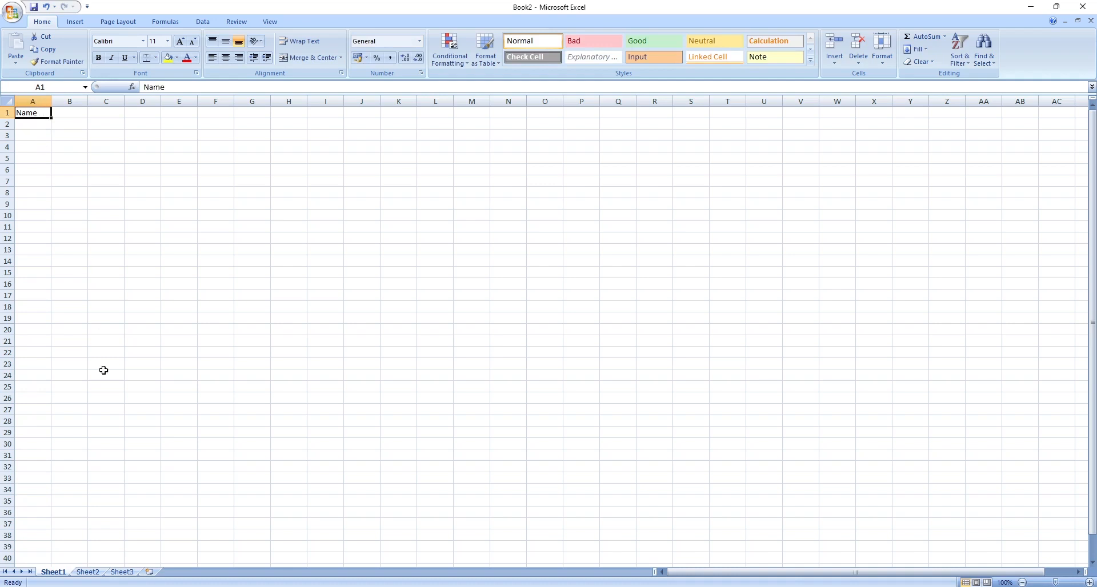
Switch to Sheet2, select cell A3, and return to Sheet1.
{"action": "left_click", "coordinate": [88, 573]}
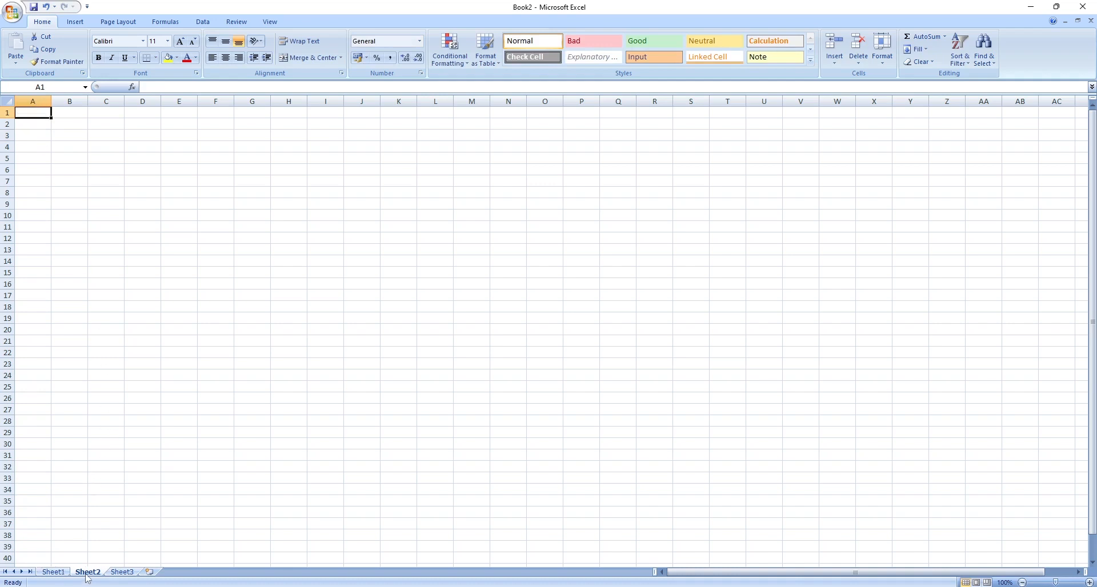
{"action": "left_click", "coordinate": [30, 137]}
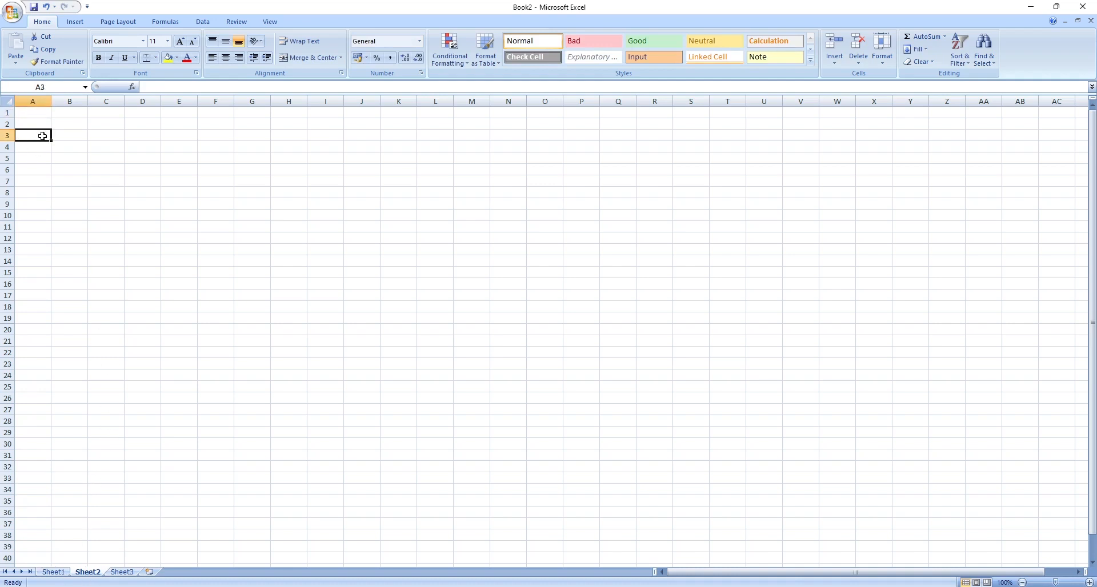
{"action": "left_click", "coordinate": [51, 574]}
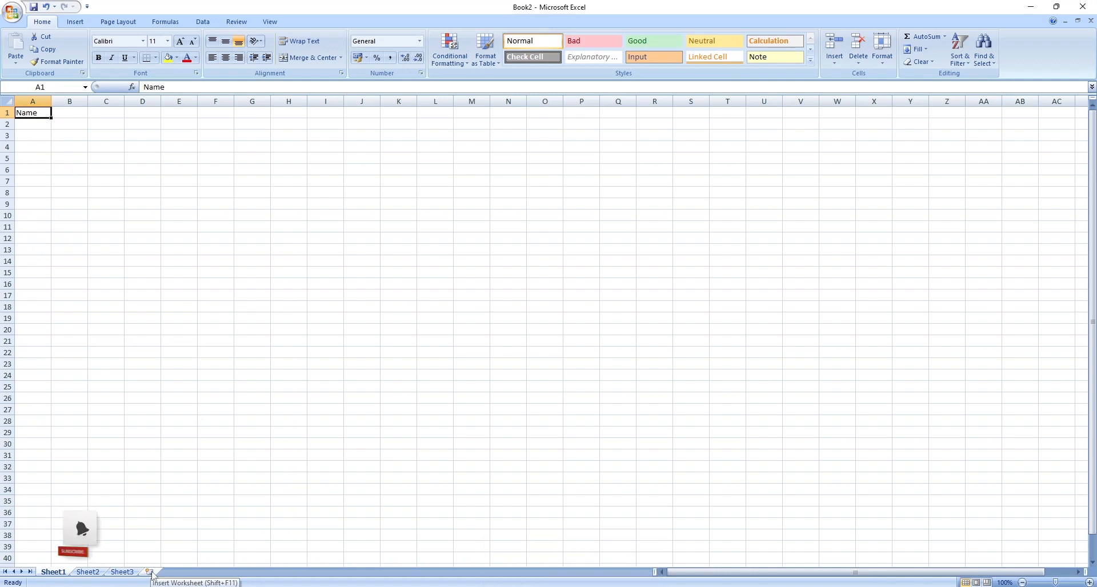
Insert a new worksheet and return to Sheet1.
{"action": "left_click", "coordinate": [152, 573]}
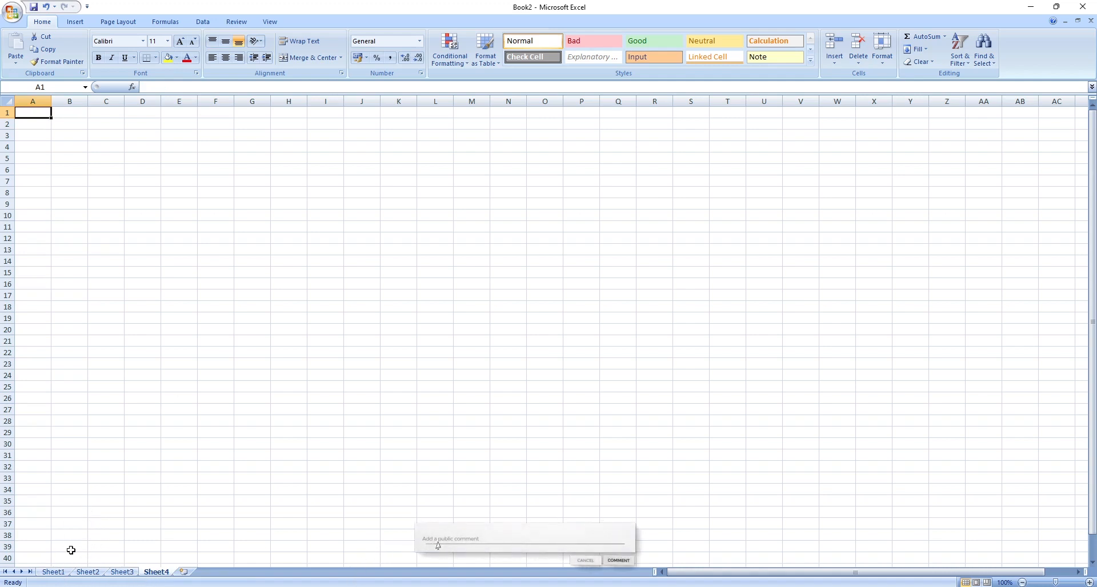
{"action": "left_click", "coordinate": [63, 573]}
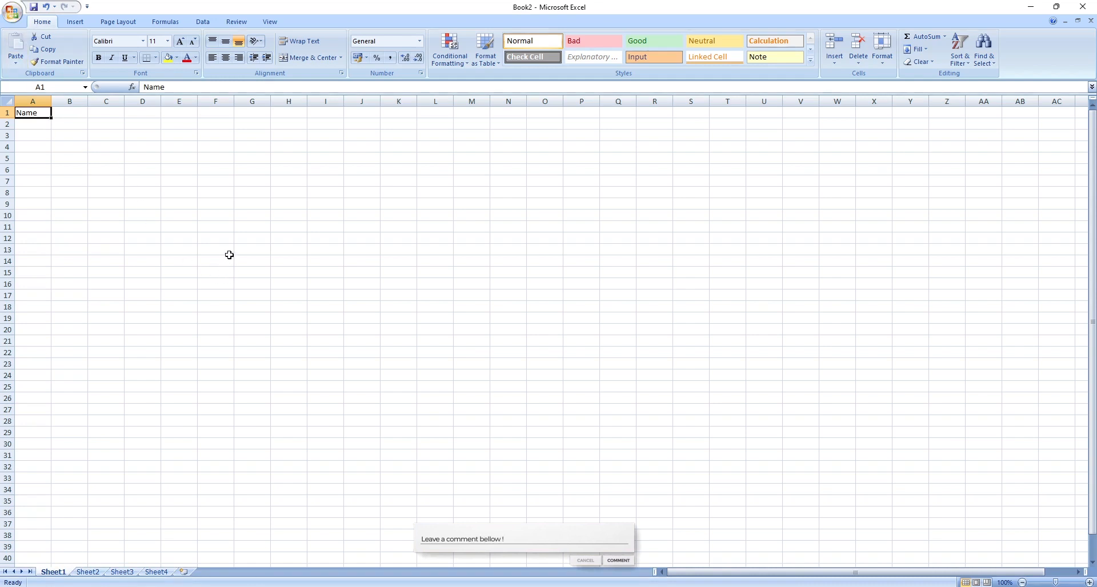
{"action": "double_click", "coordinate": [39, 112]}
{"action": "left_click_drag", "start_coordinate": [39, 113], "coordinate": [17, 113]}
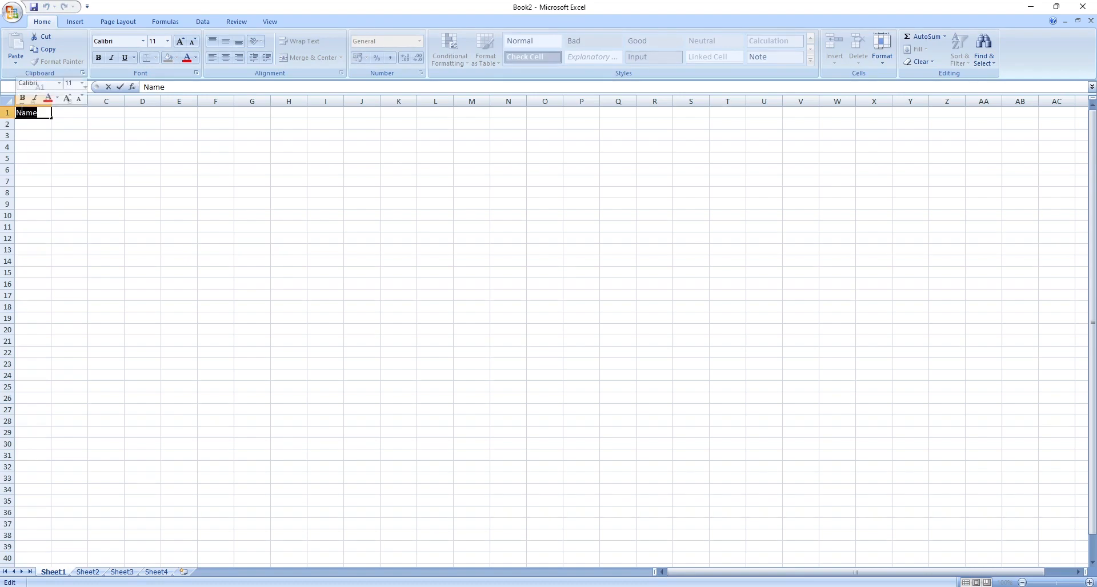
{"action": "mouse_move", "coordinate": [25, 110]}
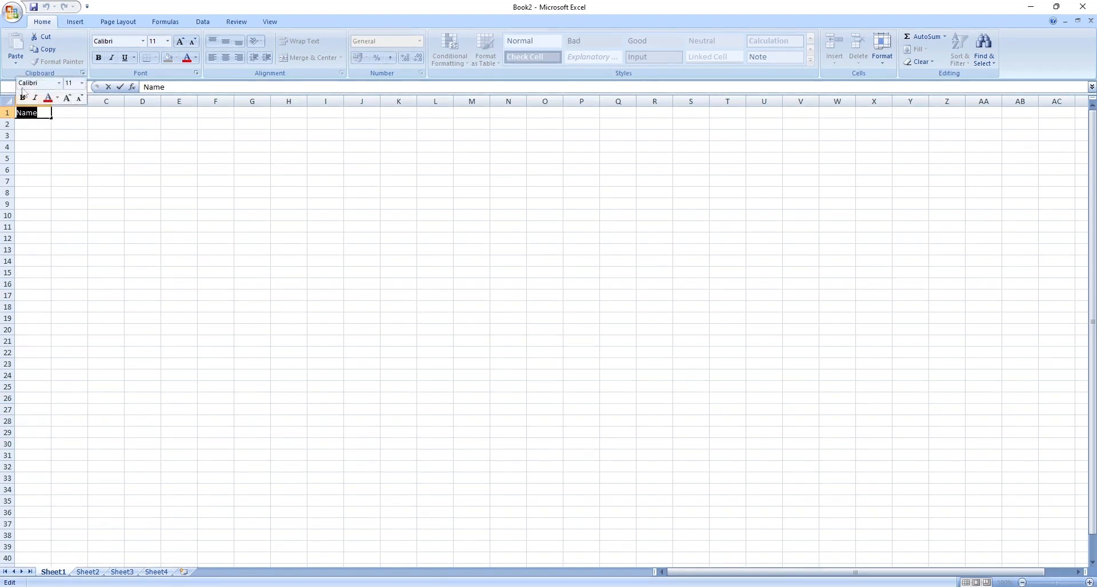
{"action": "left_click", "coordinate": [35, 132]}
Change the font size of cell A1's text to 16.
{"action": "left_click", "coordinate": [36, 116]}
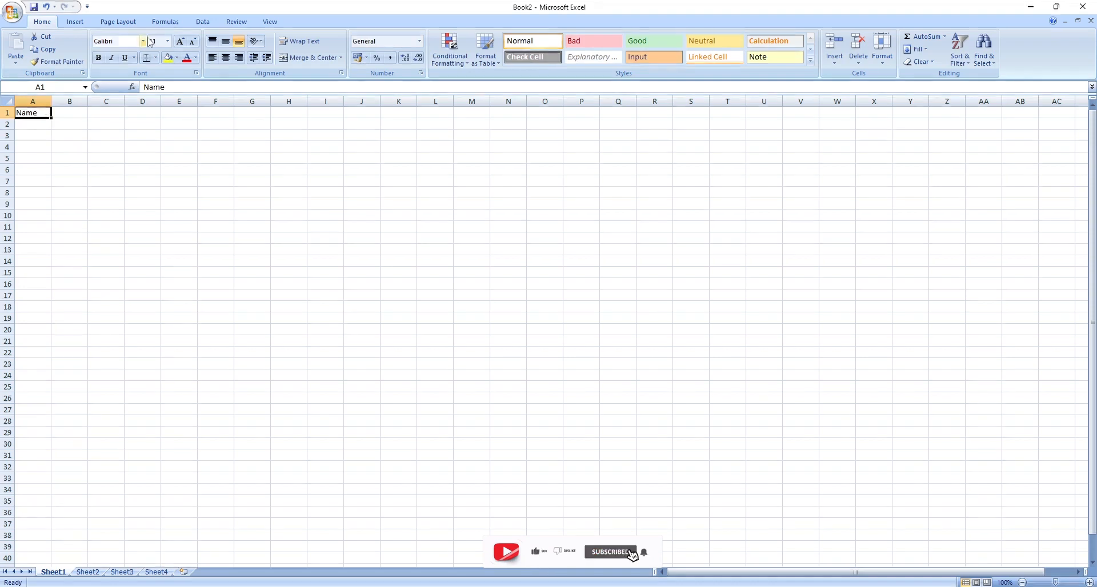
{"action": "left_click", "coordinate": [176, 43]}
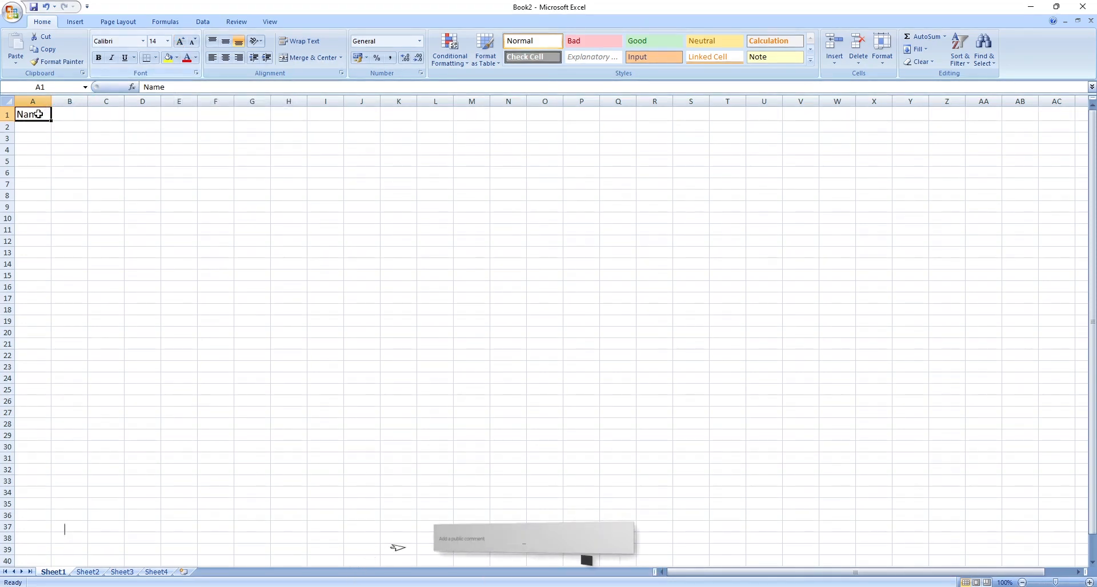
{"action": "left_click", "coordinate": [176, 43]}
{"action": "left_click", "coordinate": [177, 44]}
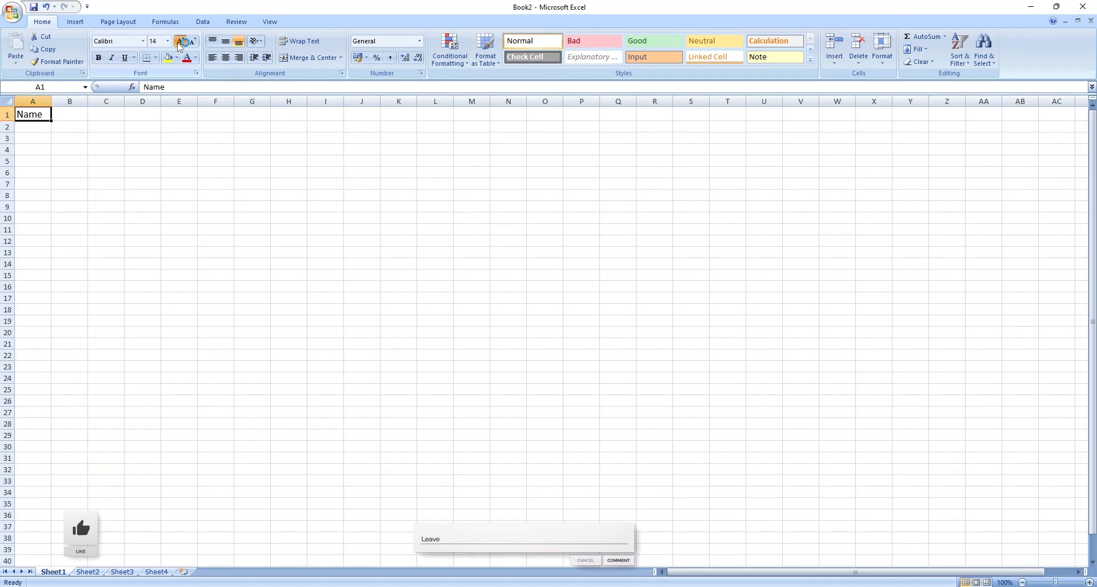
{"action": "left_click", "coordinate": [177, 43]}
{"action": "left_click", "coordinate": [177, 43]}
{"action": "left_click", "coordinate": [177, 44]}
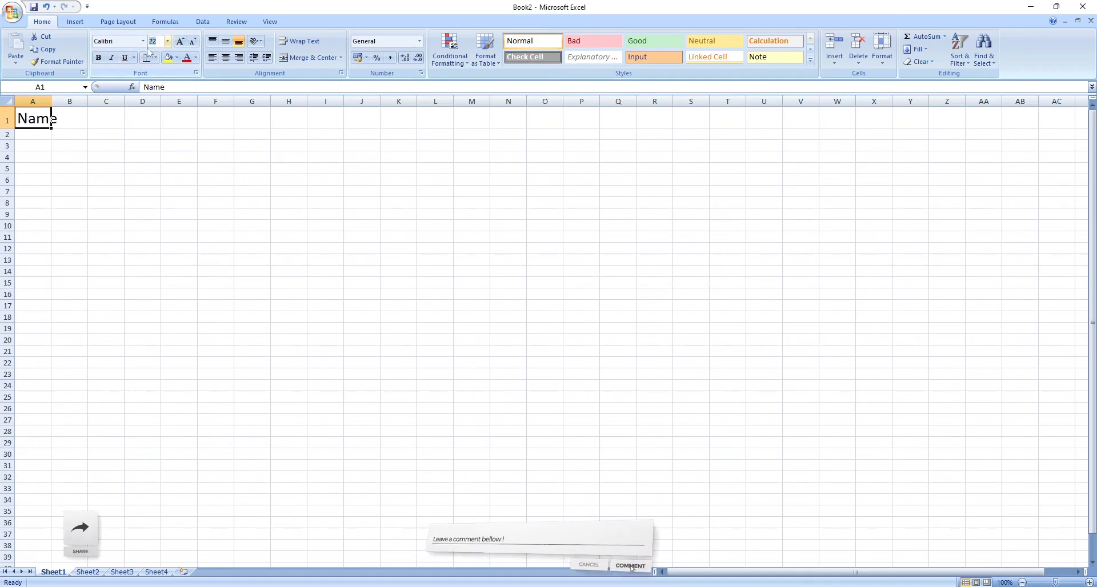
{"action": "left_click", "coordinate": [194, 44]}
{"action": "left_click", "coordinate": [194, 45]}
{"action": "left_click", "coordinate": [194, 45]}
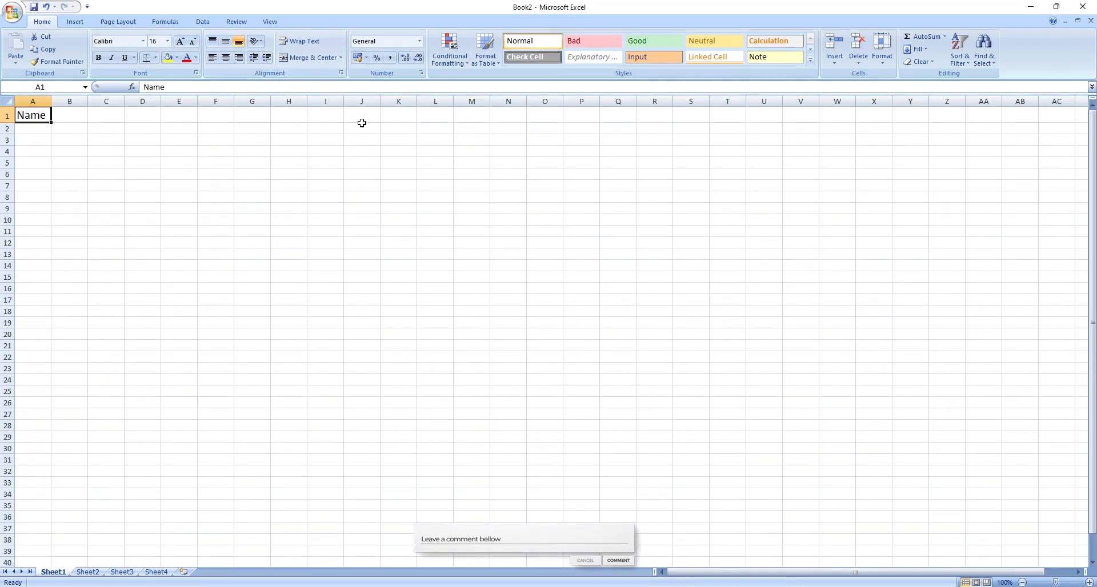
Retype cell A1 as NAME and reduce its font size to 12.
{"action": "double_click", "coordinate": [37, 116]}
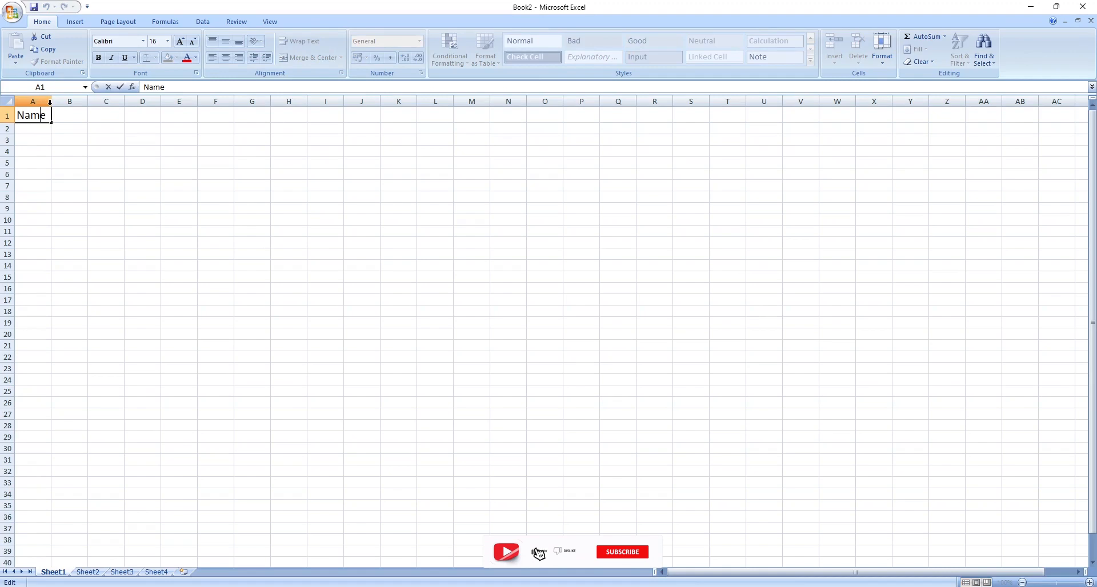
{"action": "double_click", "coordinate": [44, 117]}
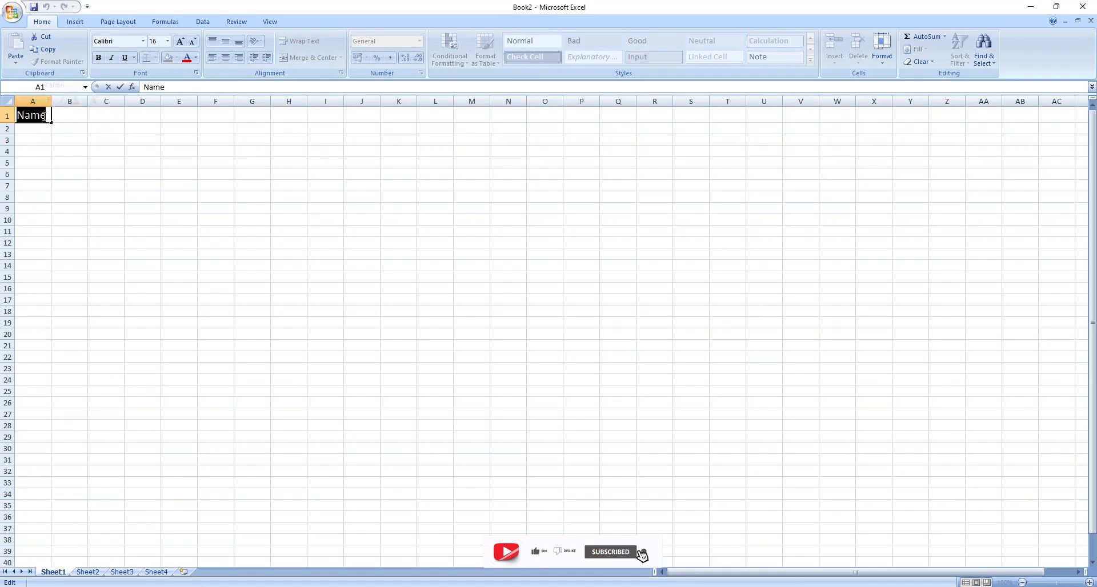
{"action": "type", "text": "NA="}
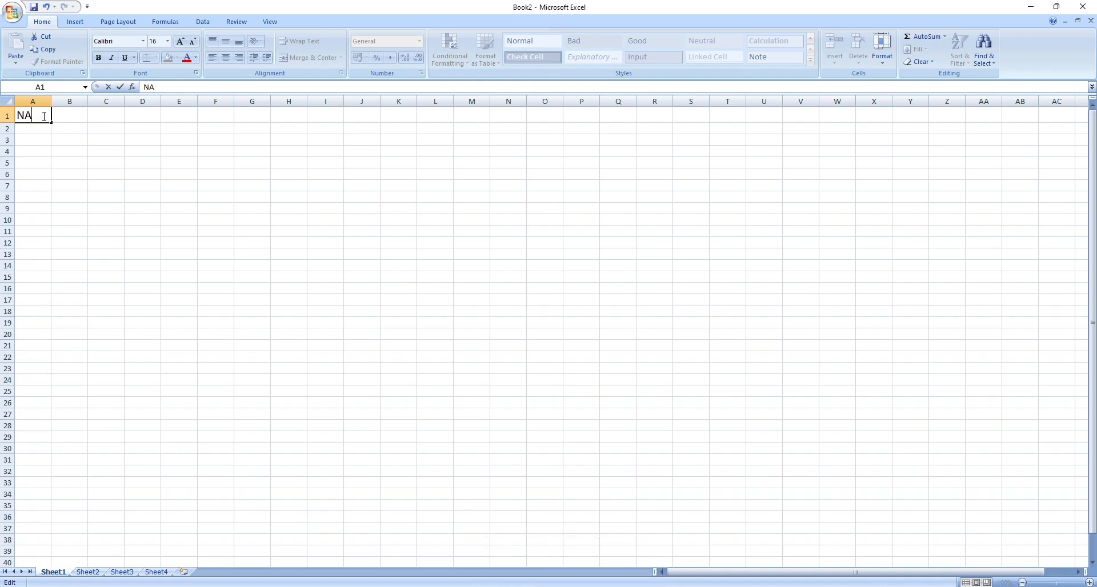
{"action": "left_click", "coordinate": [191, 43]}
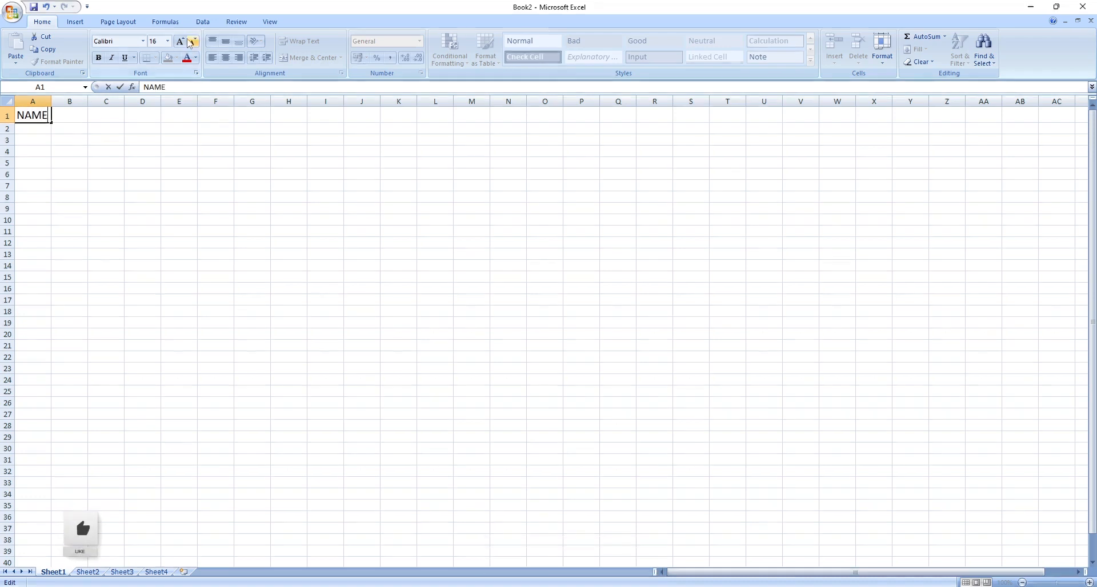
{"action": "left_click", "coordinate": [191, 44]}
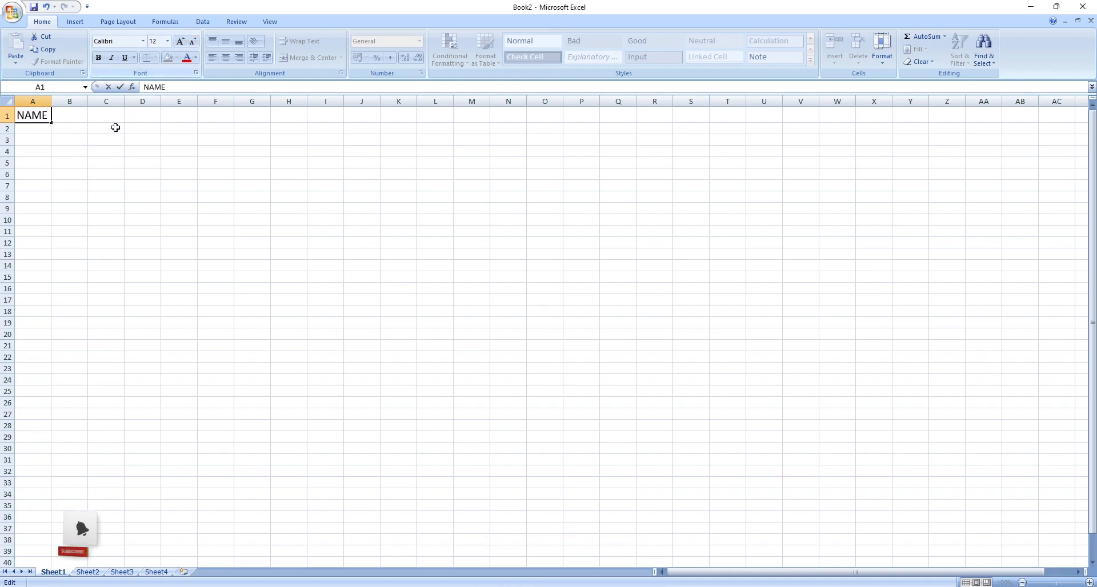
{"action": "left_click", "coordinate": [62, 139]}
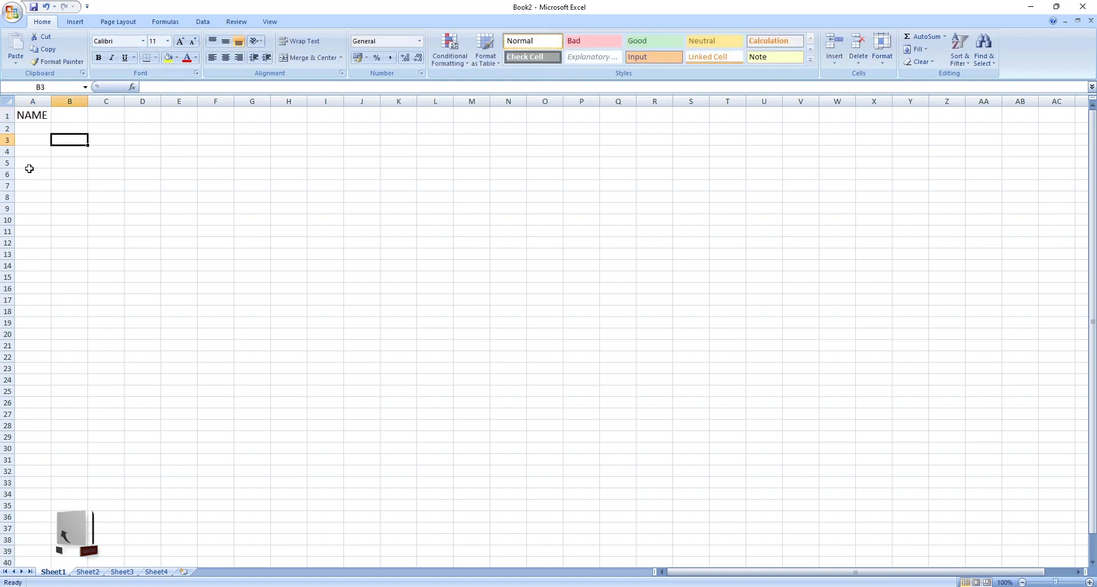
{"action": "left_click", "coordinate": [38, 114]}
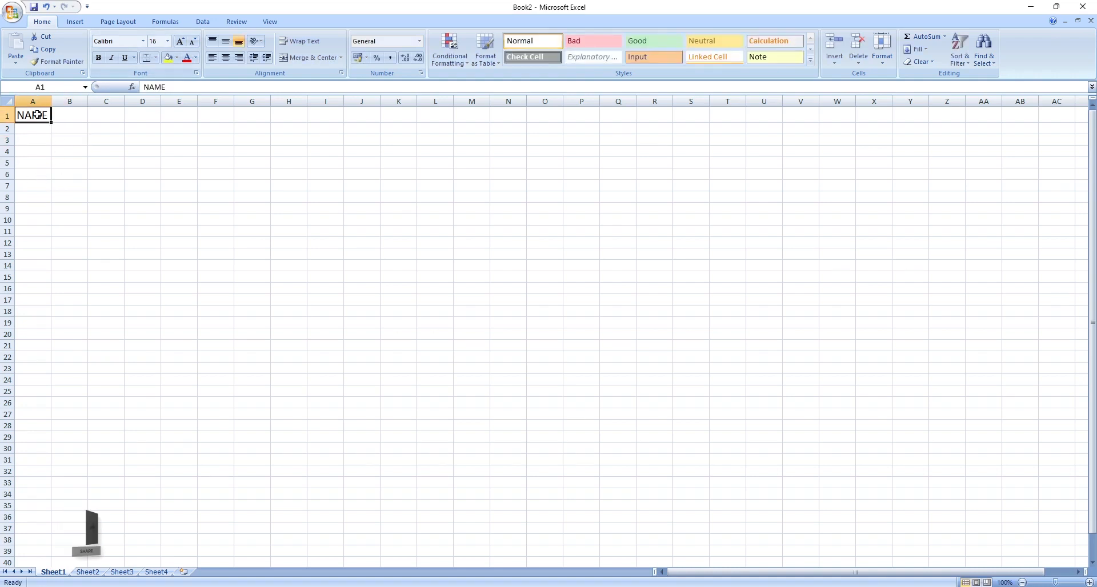
{"action": "double_click", "coordinate": [36, 115]}
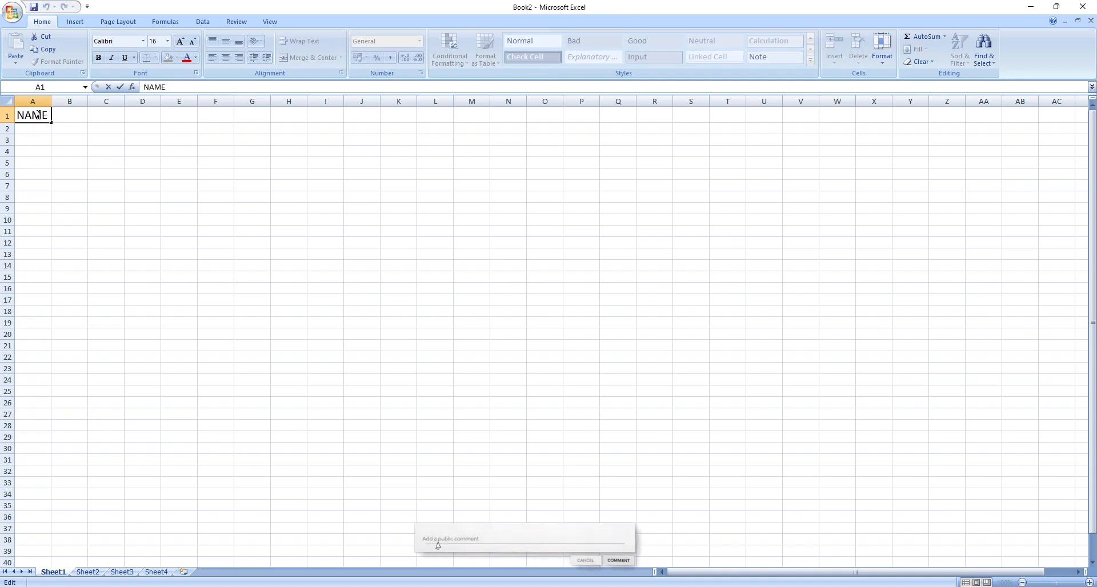
{"action": "double_click", "coordinate": [45, 117]}
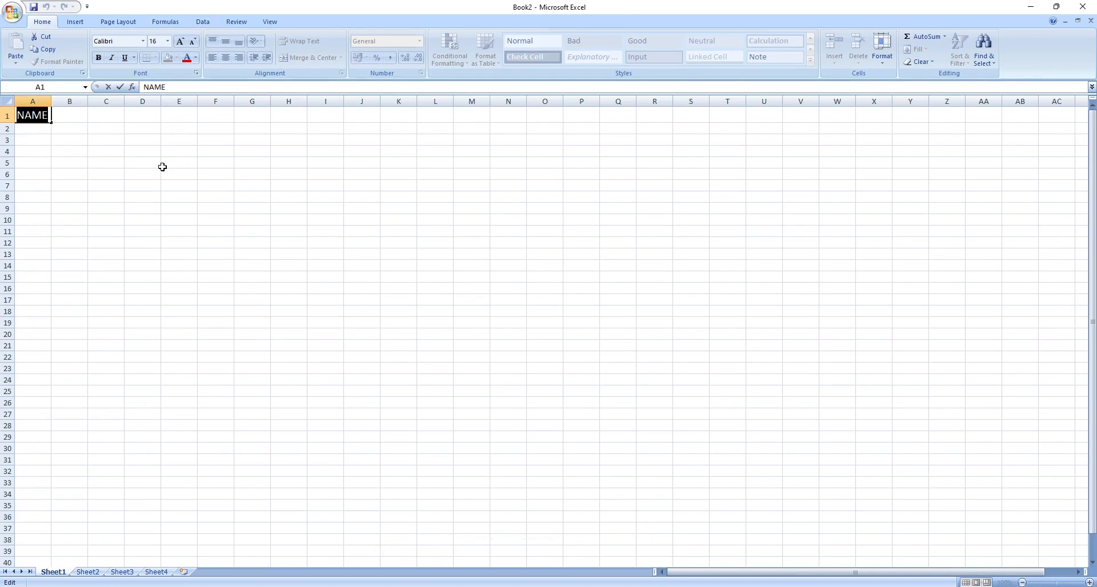
{"action": "left_click", "coordinate": [203, 22]}
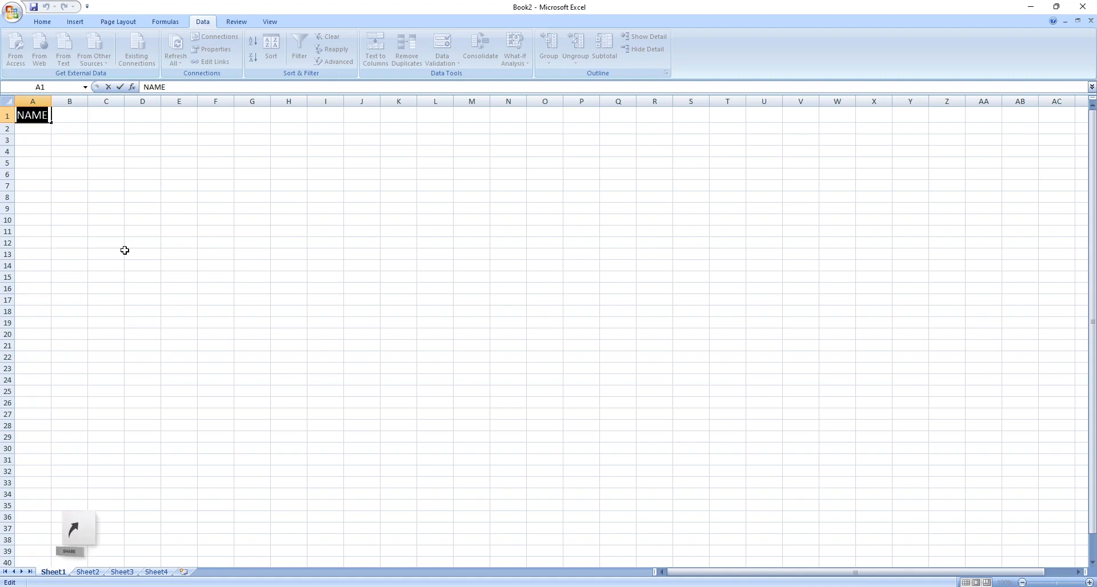
{"action": "left_click", "coordinate": [55, 21]}
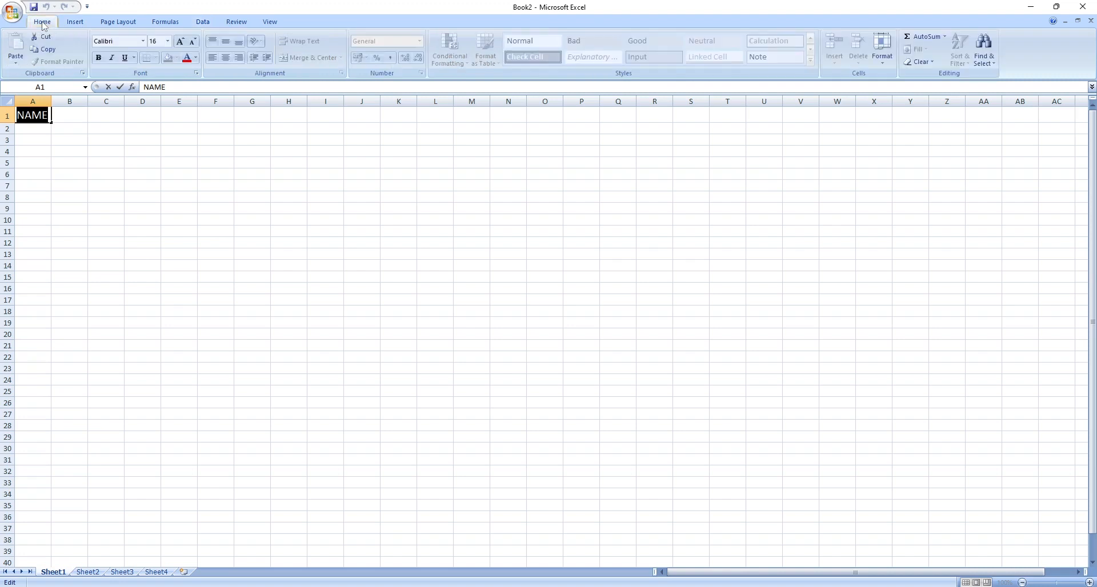
{"action": "left_click", "coordinate": [65, 120]}
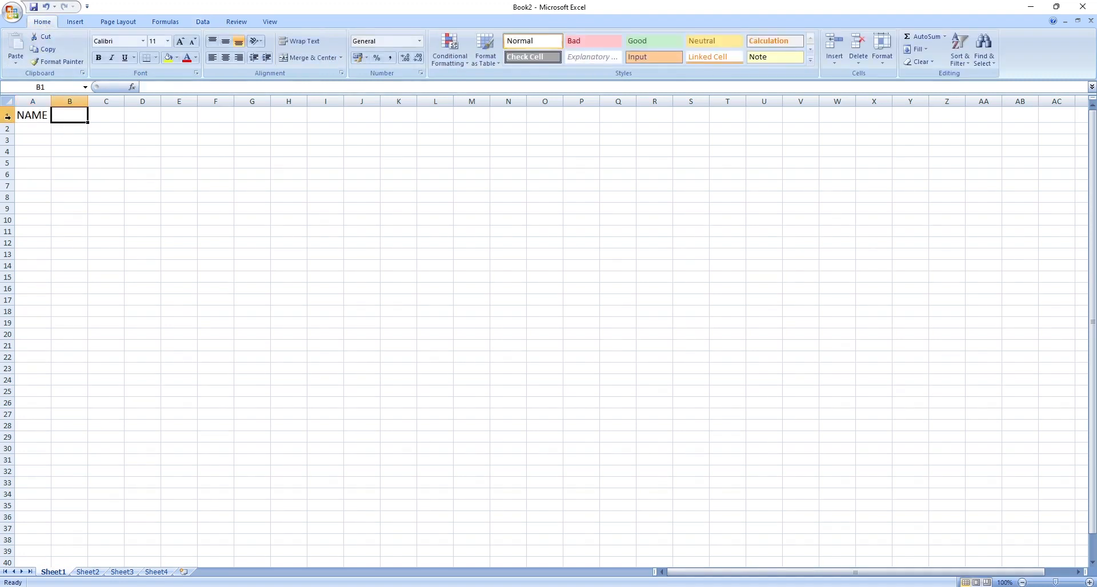
{"action": "left_click", "coordinate": [44, 120]}
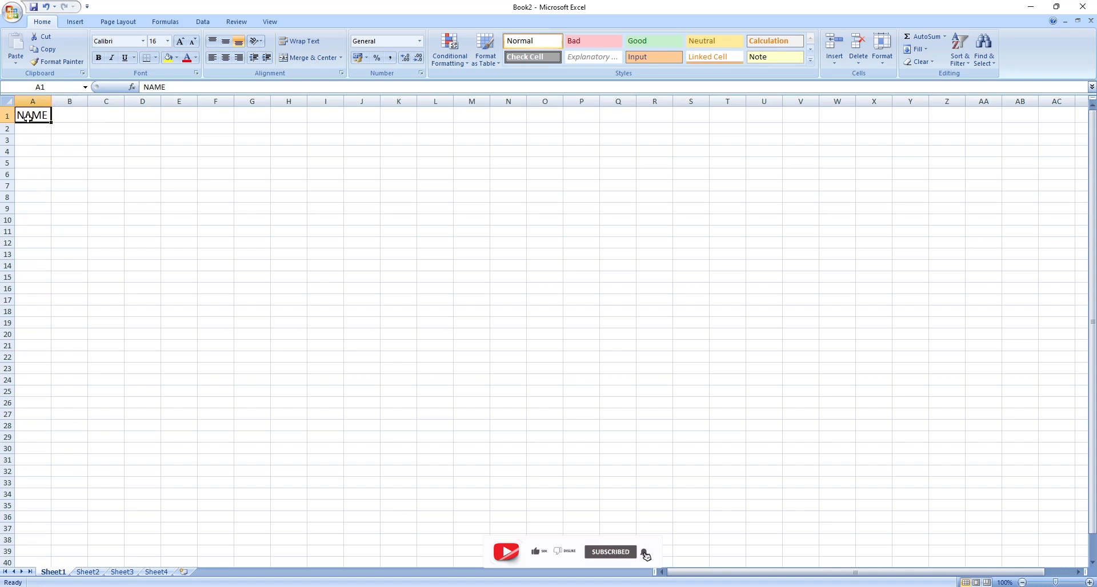
Retype the text in cell A1 as Names.
{"action": "double_click", "coordinate": [28, 119]}
{"action": "left_click_drag", "start_coordinate": [26, 117], "coordinate": [58, 116]}
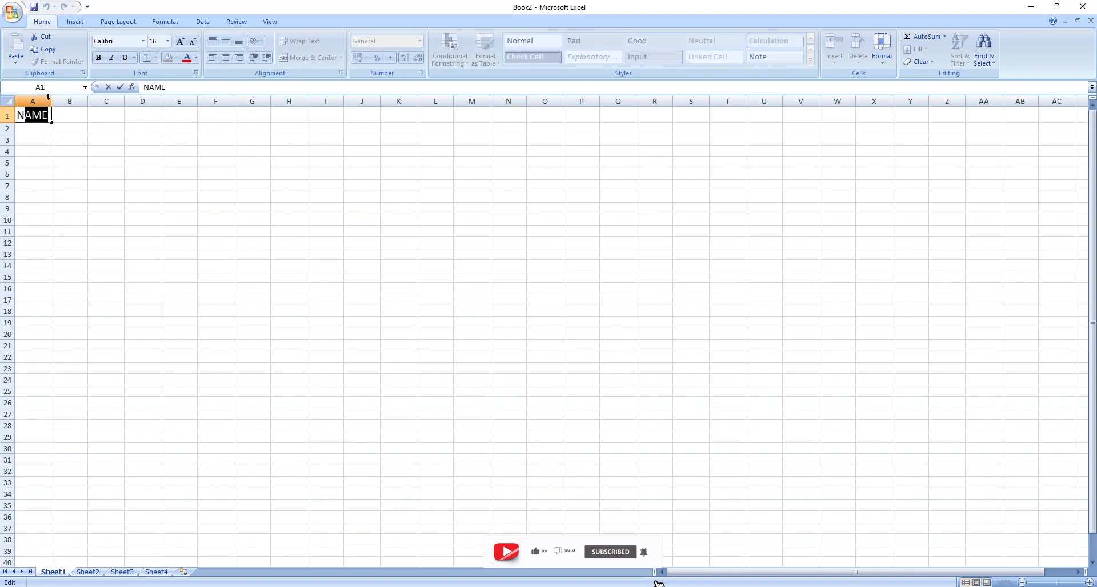
{"action": "type", "text": "a"}
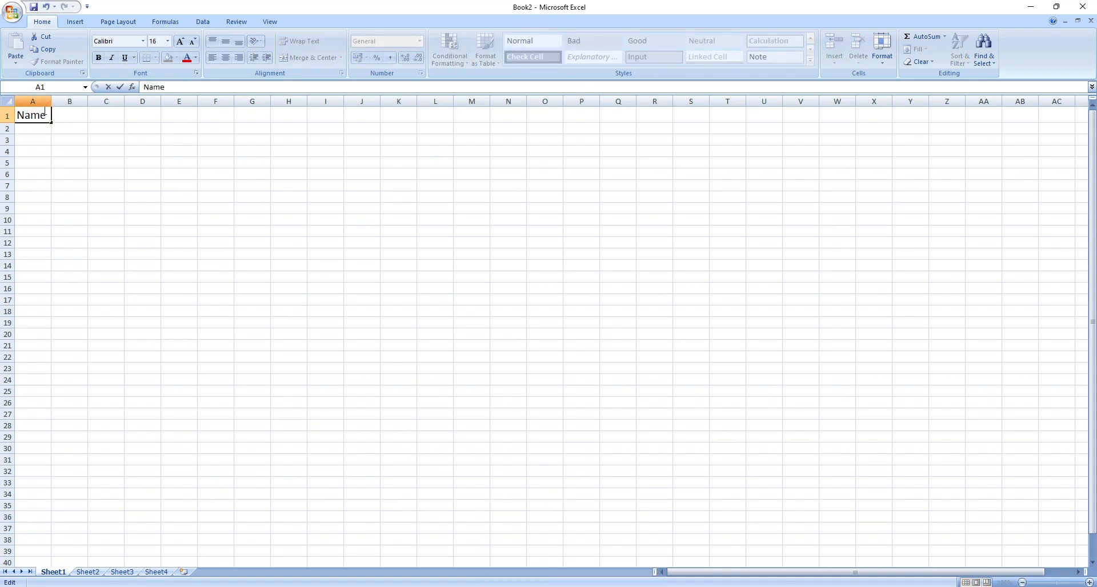
{"action": "type", "text": "mes"}
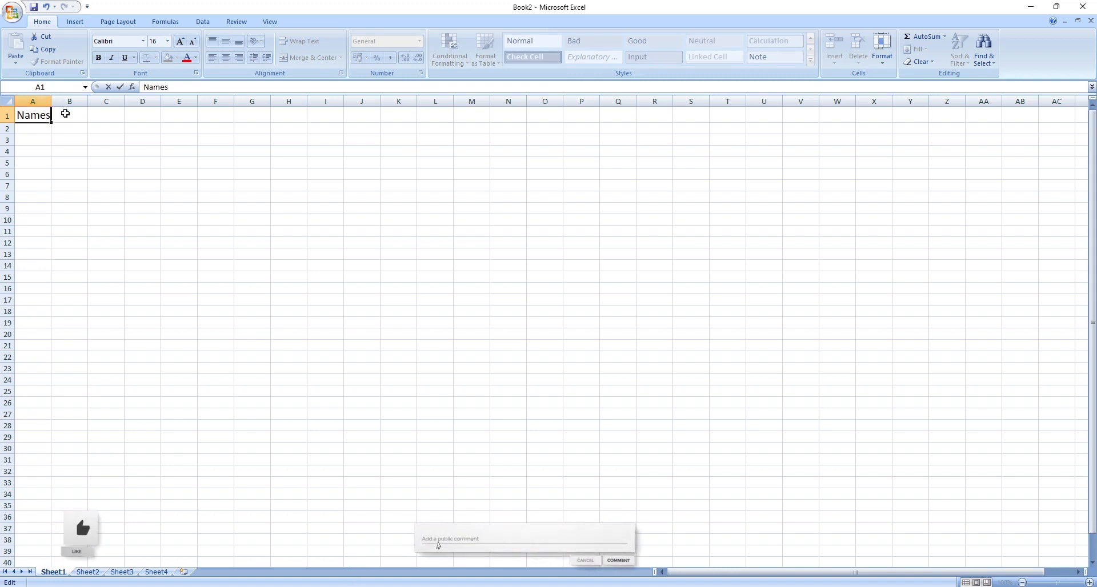
{"action": "left_click", "coordinate": [65, 116]}
{"action": "double_click", "coordinate": [66, 116]}
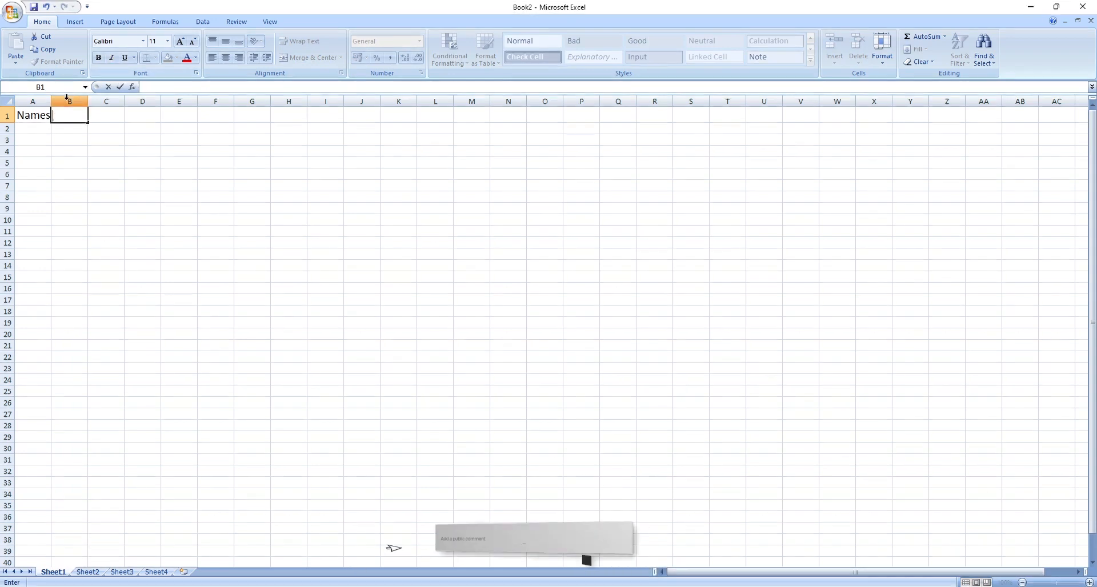
Set the font size of cell A1 to 14.
{"action": "left_click", "coordinate": [37, 118]}
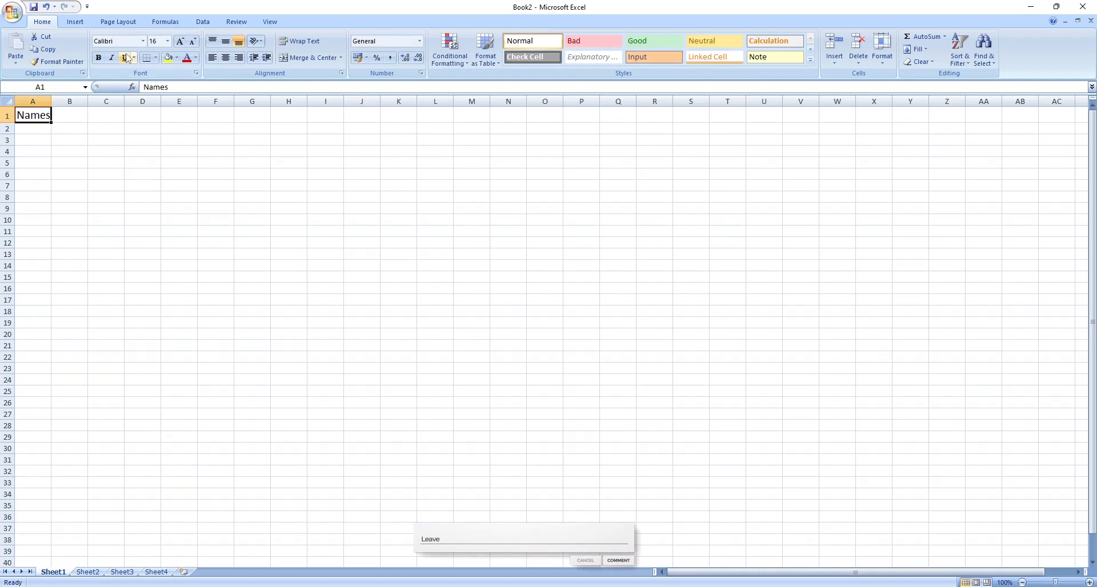
{"action": "left_click", "coordinate": [193, 42]}
{"action": "left_click", "coordinate": [192, 42]}
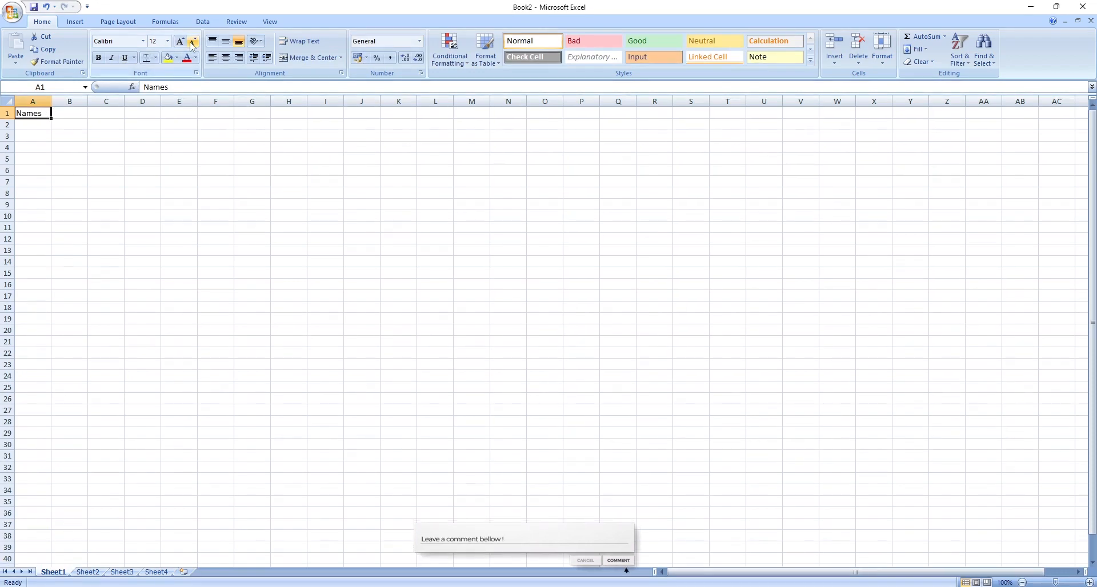
{"action": "left_click", "coordinate": [180, 41]}
{"action": "left_click", "coordinate": [75, 112]}
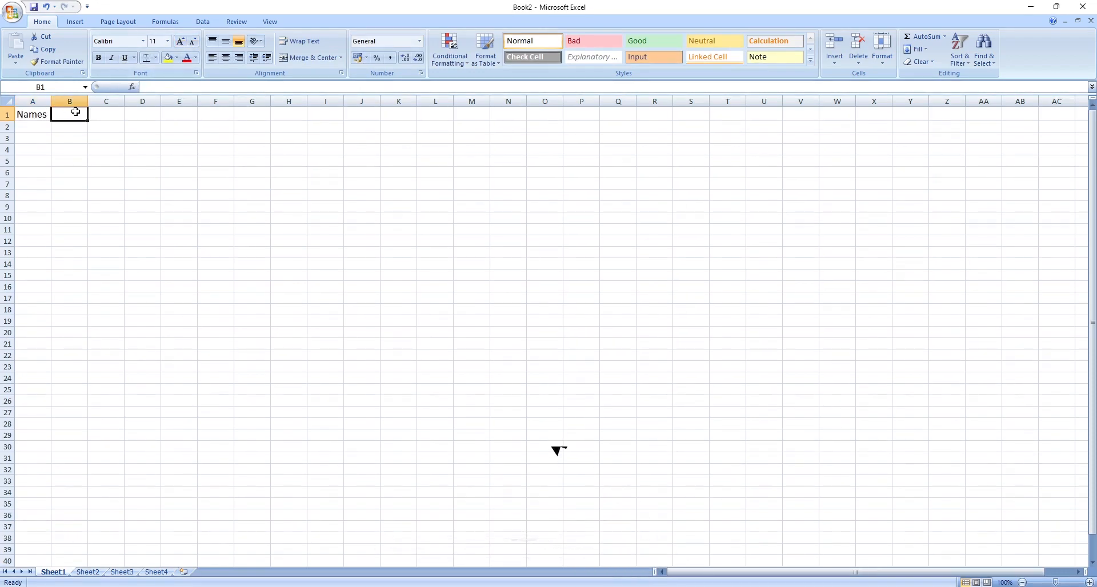
{"action": "left_click", "coordinate": [31, 116]}
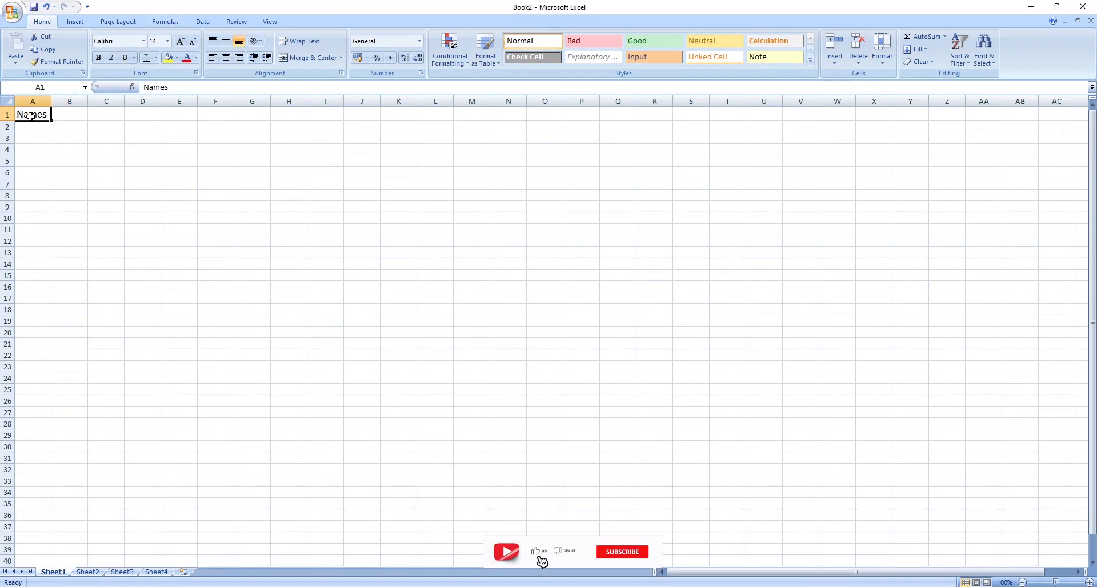
{"action": "double_click", "coordinate": [31, 115]}
{"action": "left_click", "coordinate": [34, 148]}
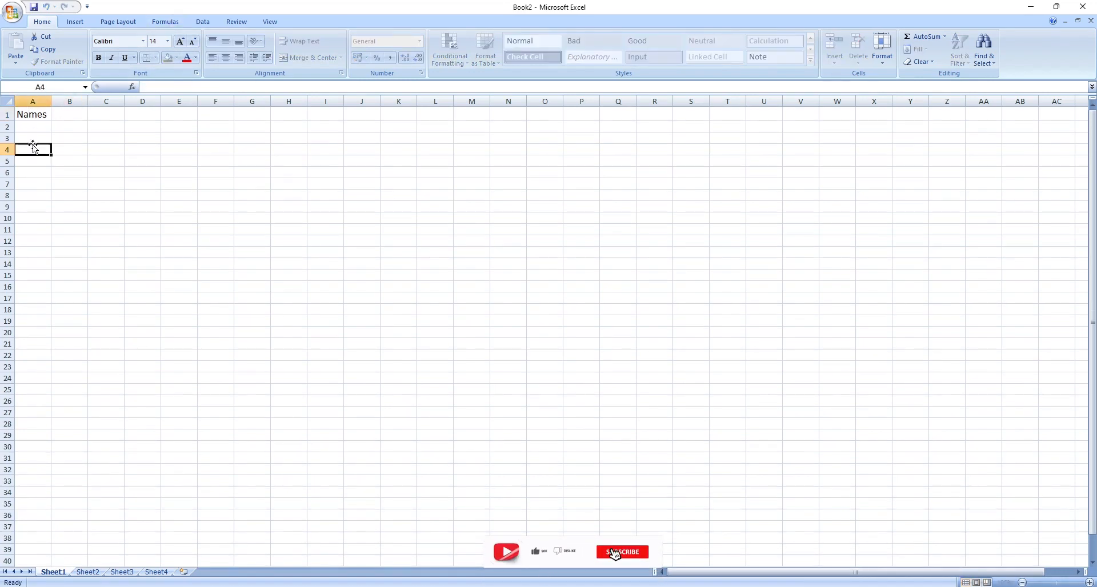
{"action": "double_click", "coordinate": [38, 115]}
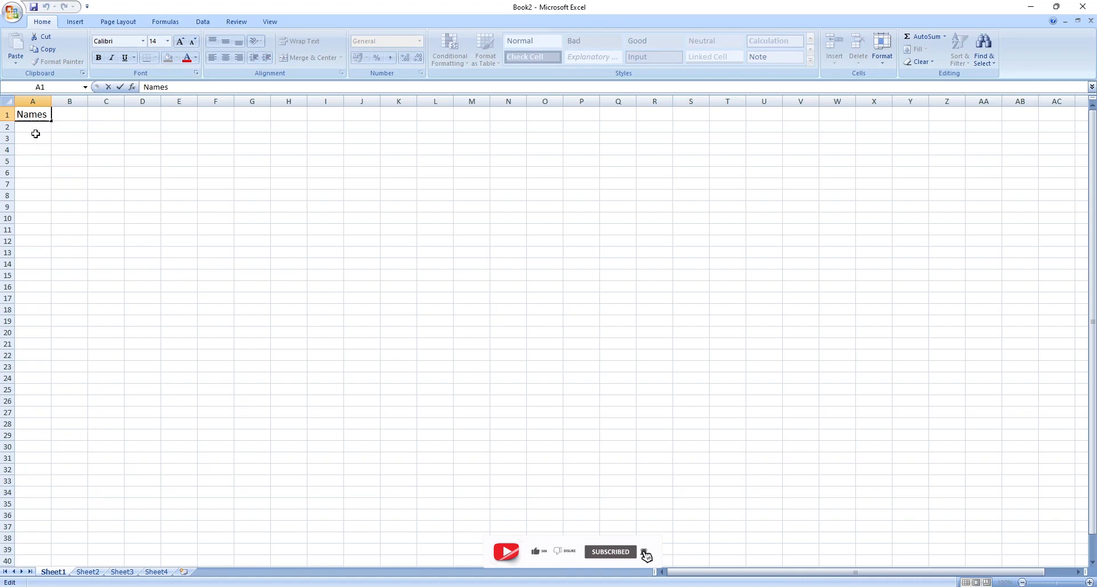
{"action": "left_click", "coordinate": [64, 121]}
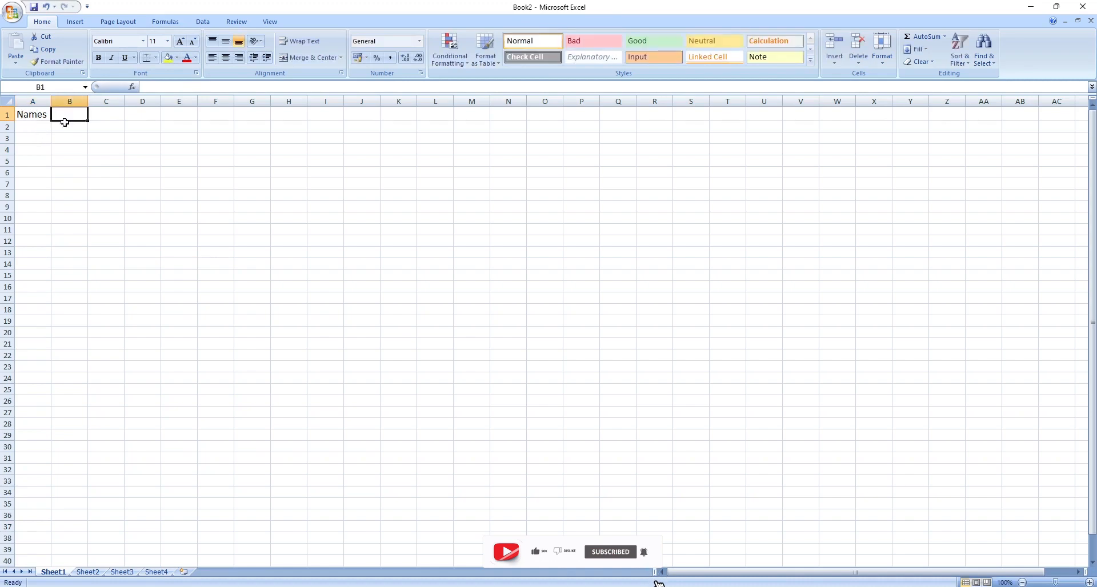
Copy cell A1 and paste it into cell B1.
{"action": "left_click", "coordinate": [36, 116]}
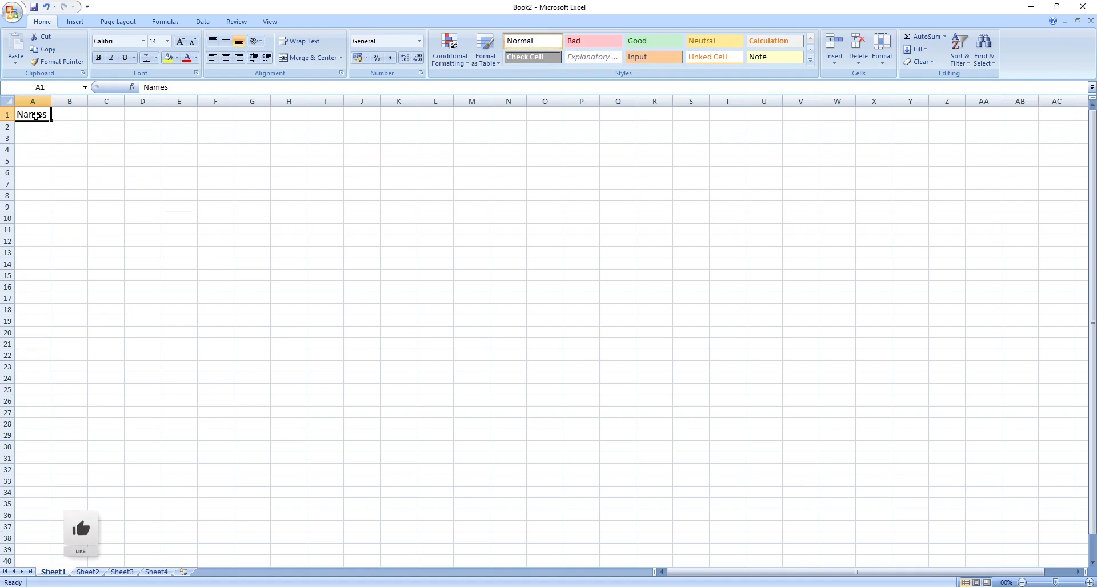
{"action": "key", "text": "ctrl+c"}
{"action": "left_click", "coordinate": [66, 117]}
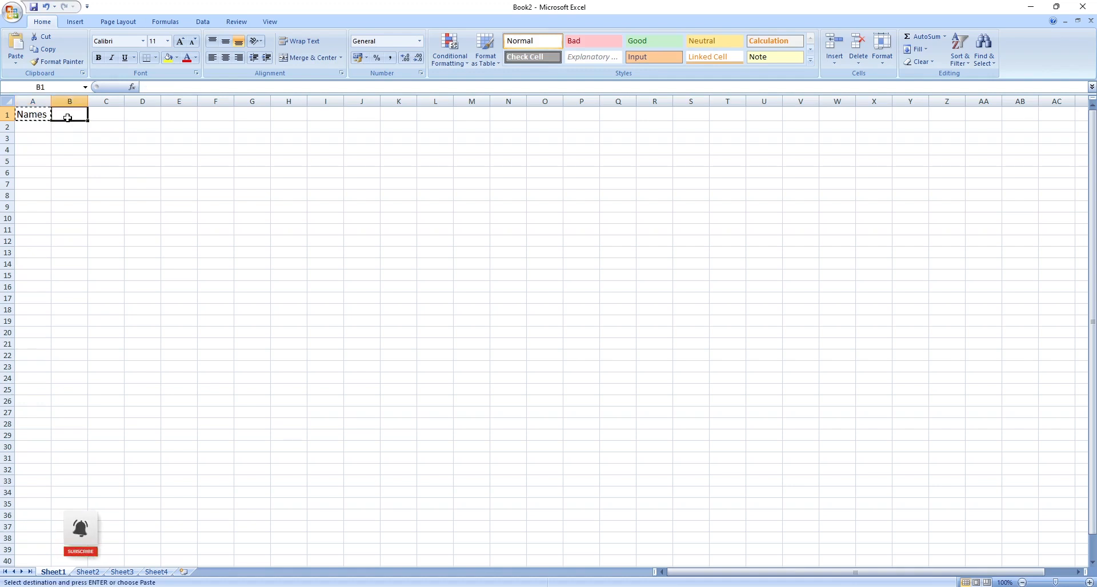
{"action": "key", "text": "ctrl+v"}
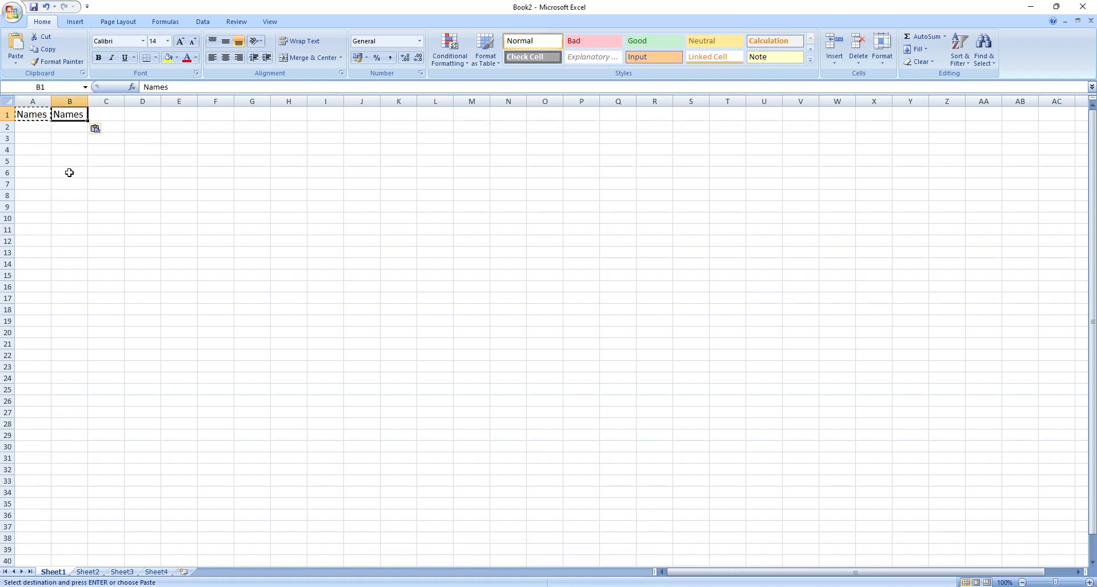
{"action": "key", "text": "ctrl+c"}
{"action": "left_click", "coordinate": [26, 116]}
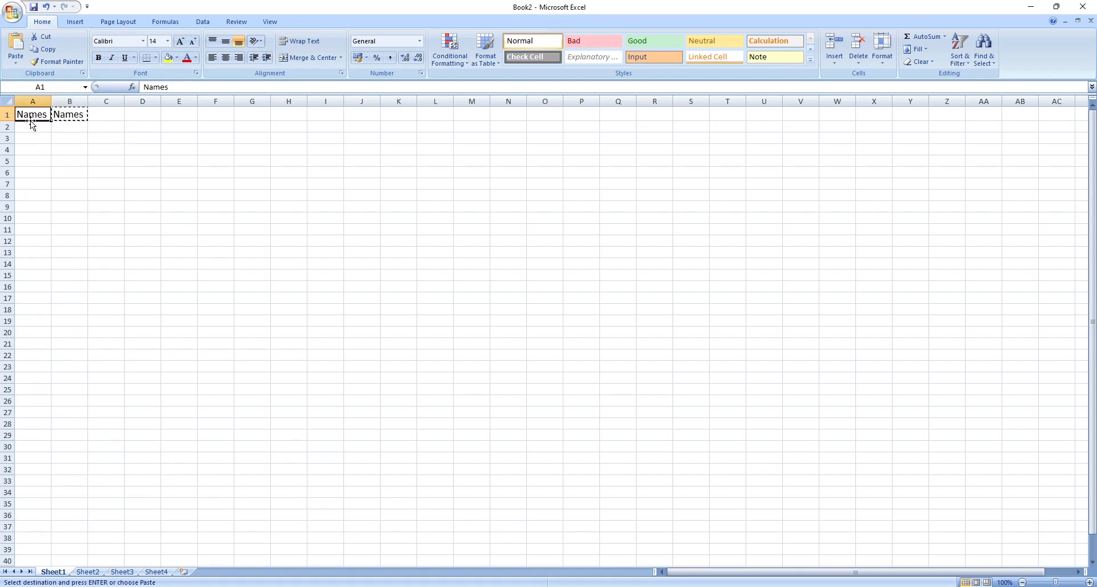
{"action": "left_click", "coordinate": [72, 117]}
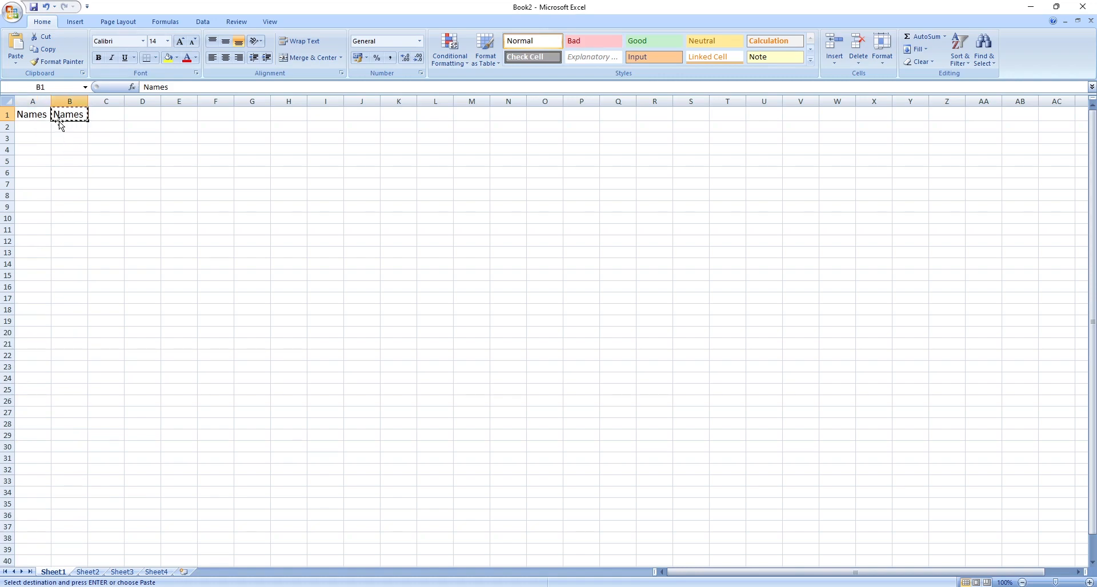
{"action": "key", "text": "Escape"}
{"action": "double_click", "coordinate": [64, 127]}
{"action": "left_click", "coordinate": [69, 116]}
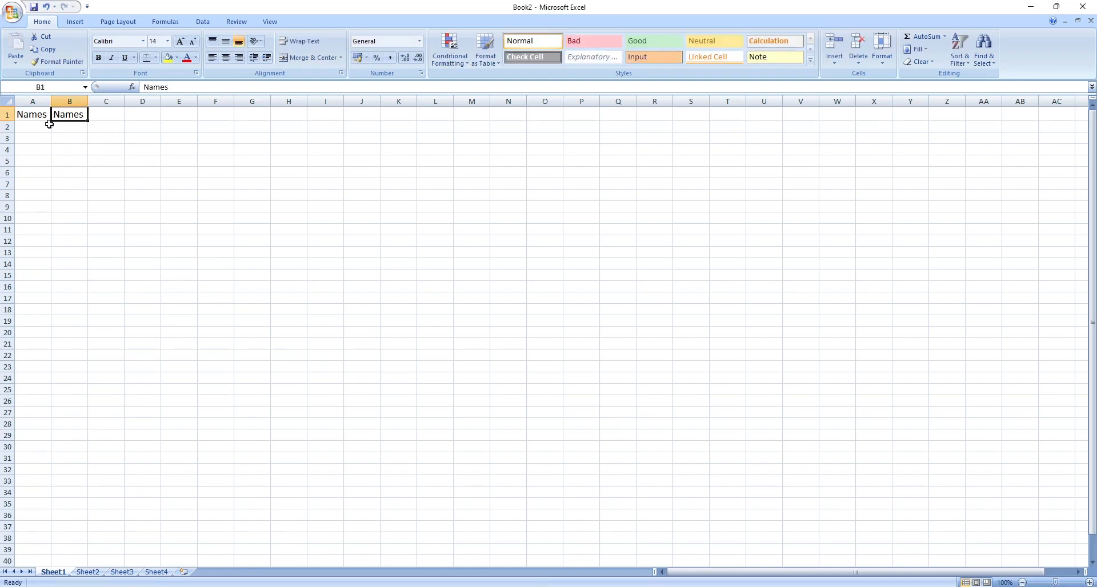
{"action": "left_click", "coordinate": [35, 116]}
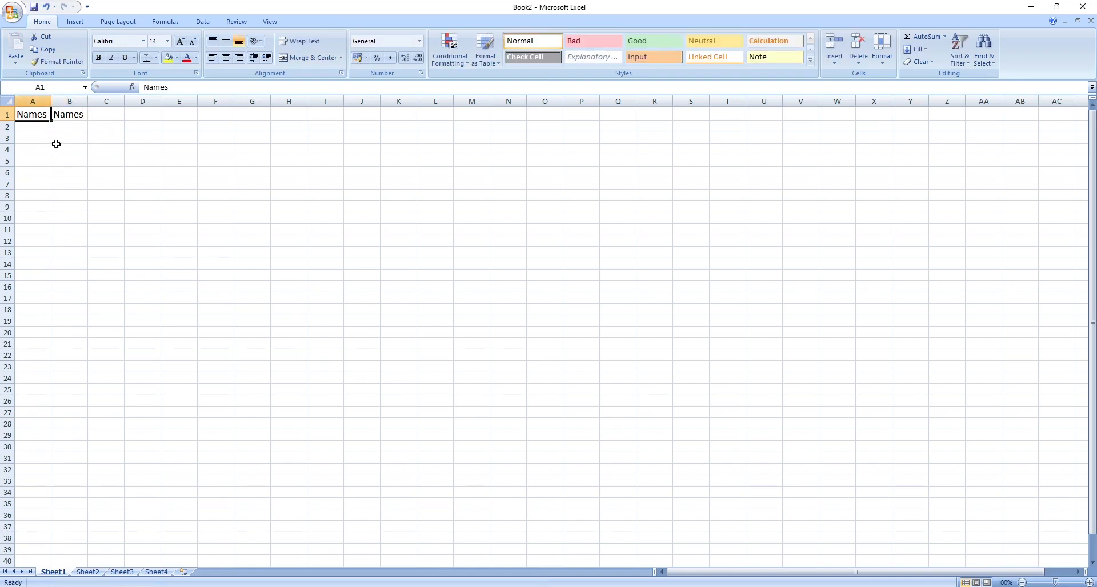
Edit cell B1 so its text reads Emails.
{"action": "double_click", "coordinate": [66, 116]}
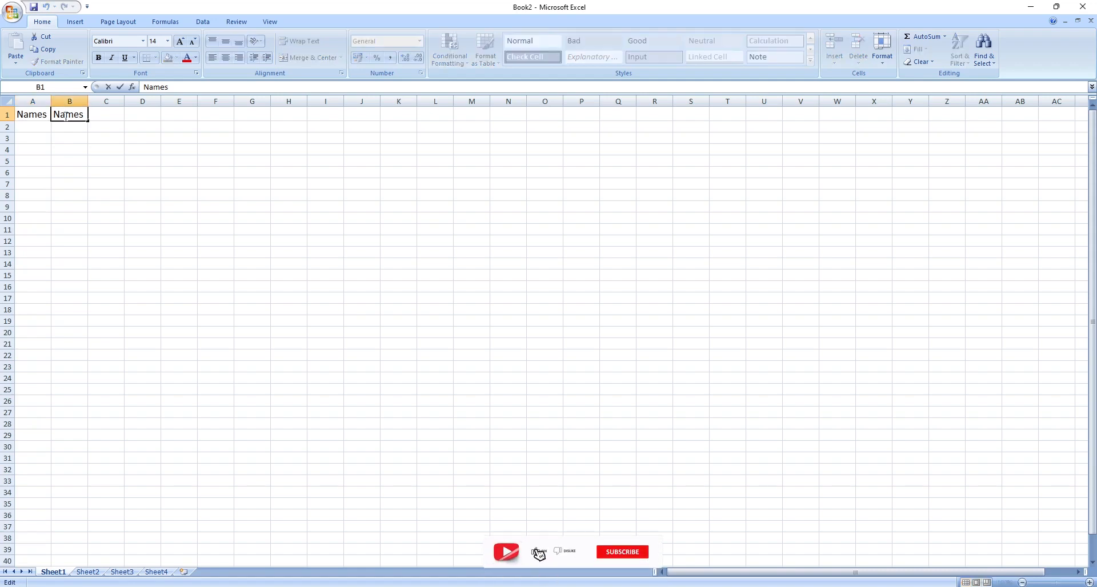
{"action": "type", "text": "W"}
{"action": "type", "text": "Ema"}
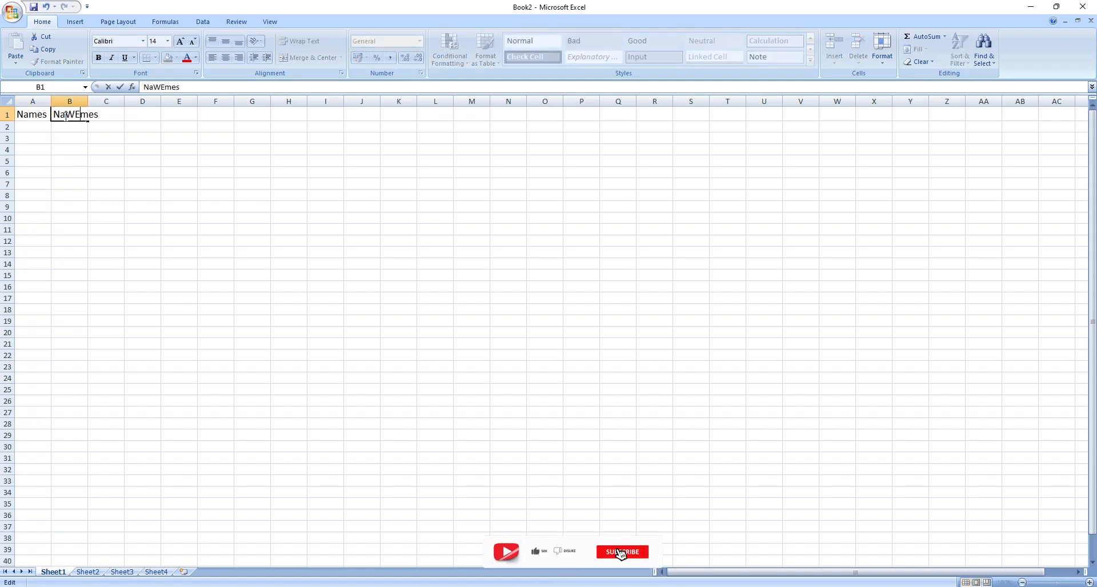
{"action": "key", "text": "BackSpace"}
{"action": "key", "text": "BackSpace"}
{"action": "key", "text": "BackSpace"}
{"action": "key", "text": "BackSpace"}
{"action": "key", "text": "BackSpace"}
{"action": "key", "text": "BackSpace"}
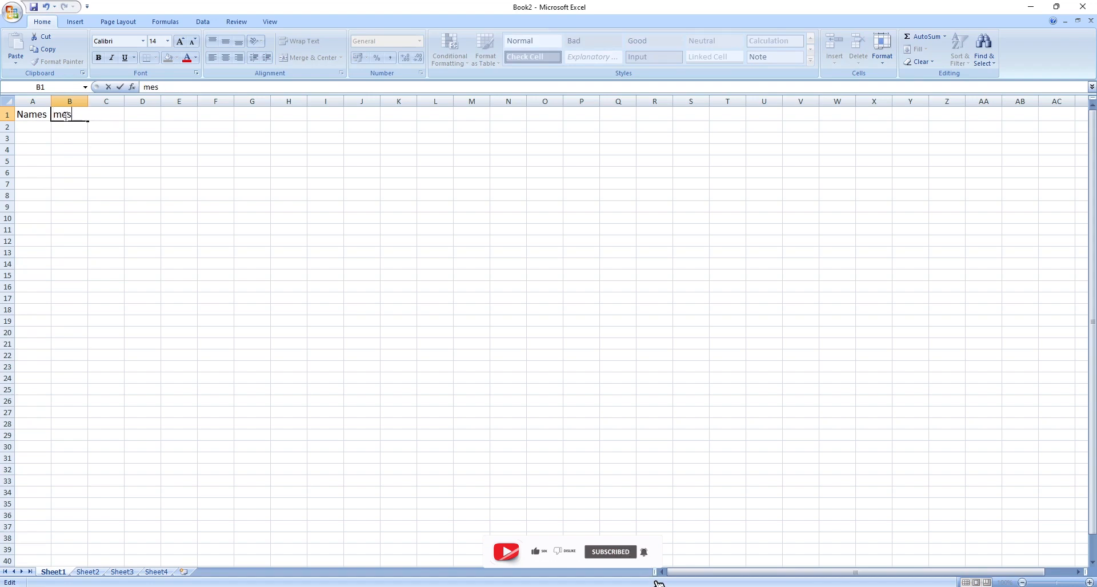
{"action": "key", "text": "BackSpace"}
{"action": "type", "text": "Emai"}
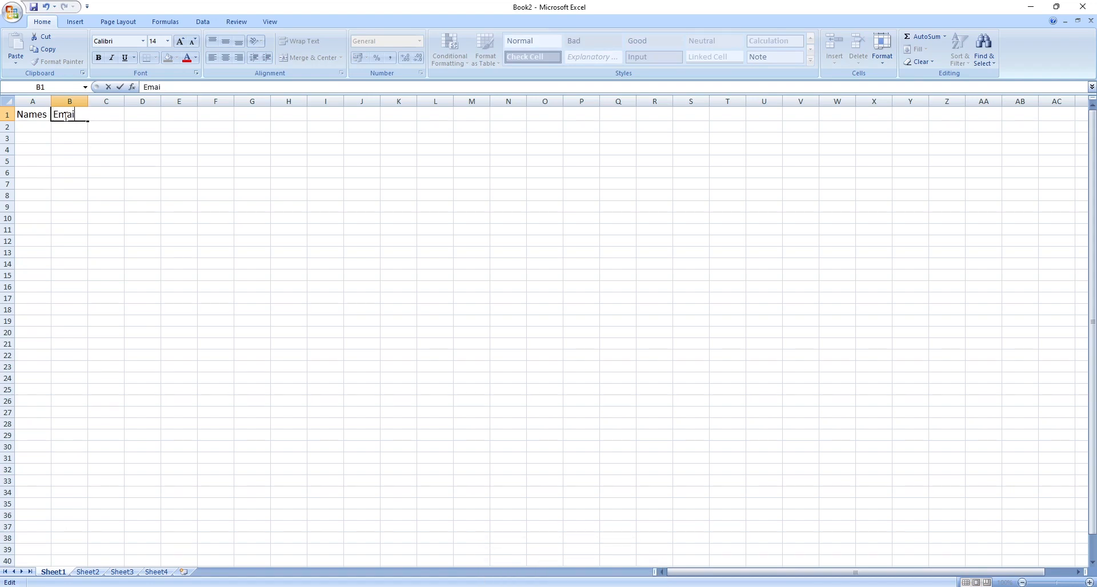
{"action": "type", "text": "ls"}
{"action": "left_click", "coordinate": [70, 159]}
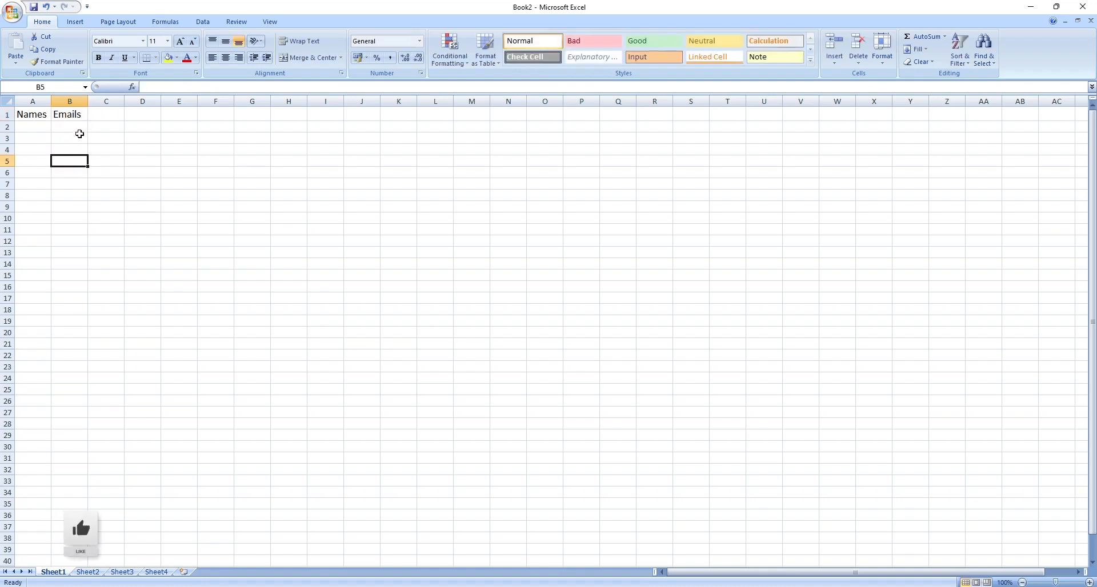
{"action": "left_click", "coordinate": [105, 114]}
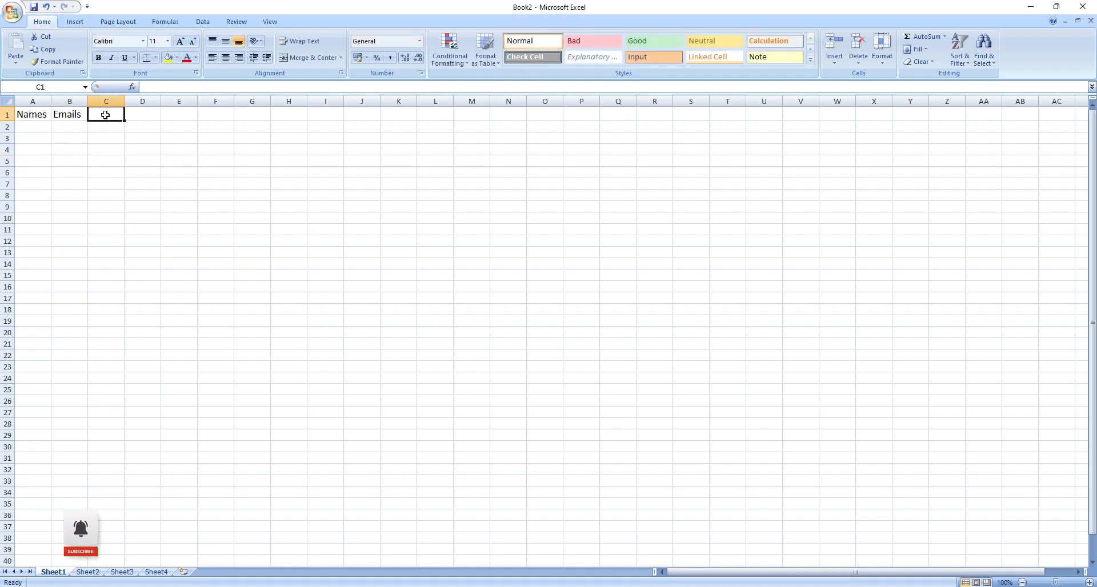
{"action": "type", "text": "We"}
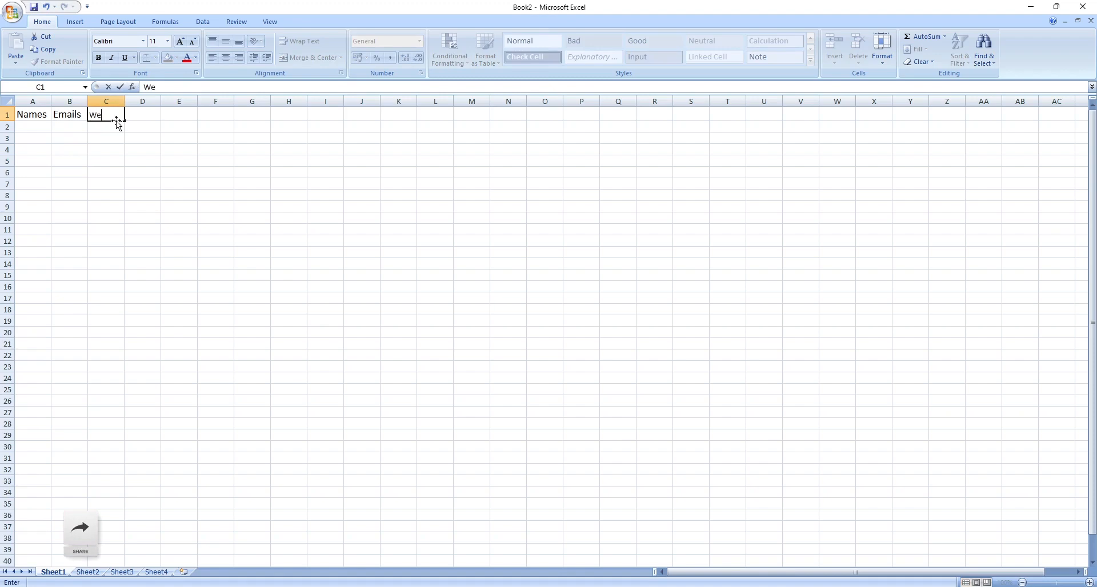
{"action": "key", "text": "BackSpace"}
{"action": "type", "text": "D"}
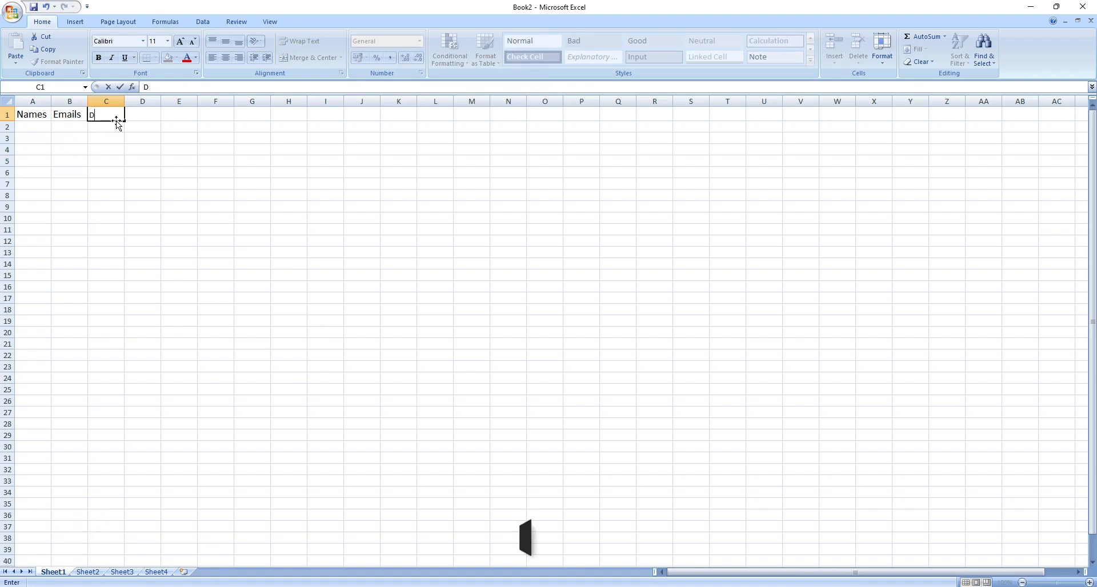
{"action": "key", "text": "Escape"}
Copy cell B1 and paste it into cell C1.
{"action": "left_click", "coordinate": [68, 115]}
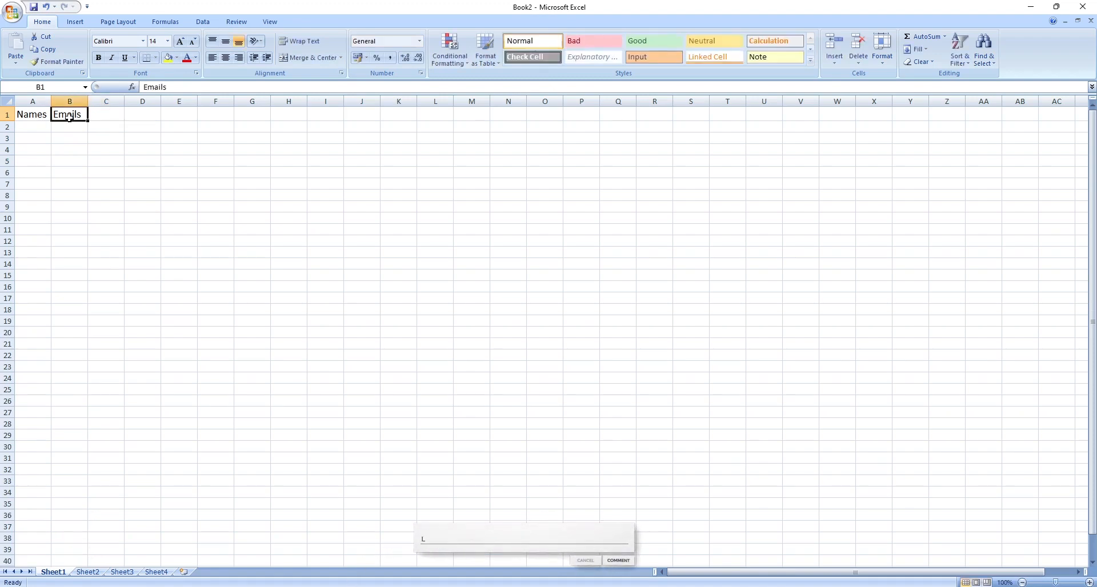
{"action": "key", "text": "ctrl+c"}
{"action": "left_click", "coordinate": [104, 114]}
{"action": "key", "text": "ctrl+v"}
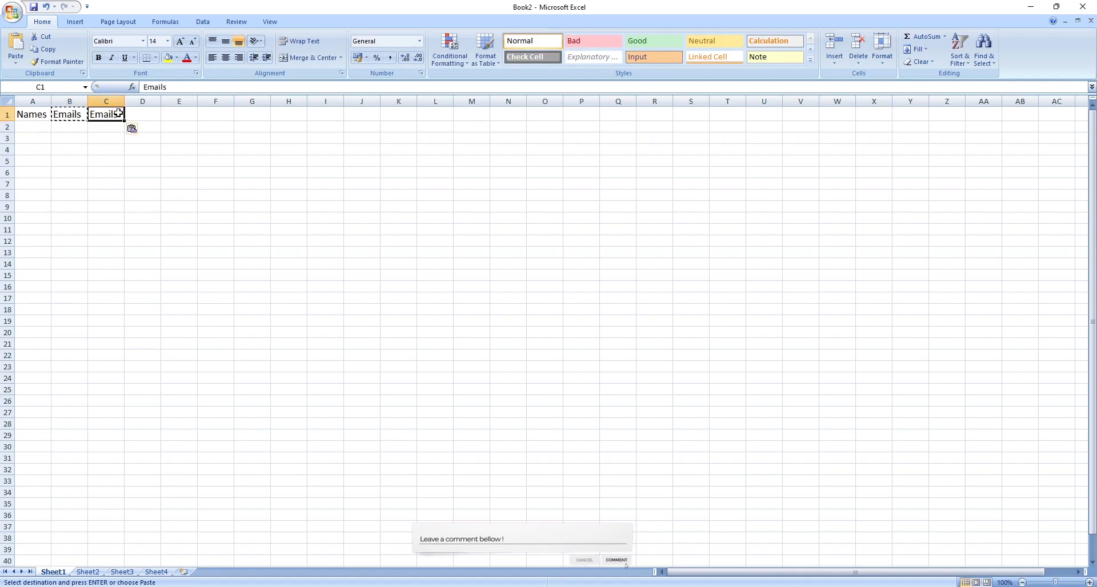
Edit cell C1 so its text reads Domains.
{"action": "double_click", "coordinate": [119, 114]}
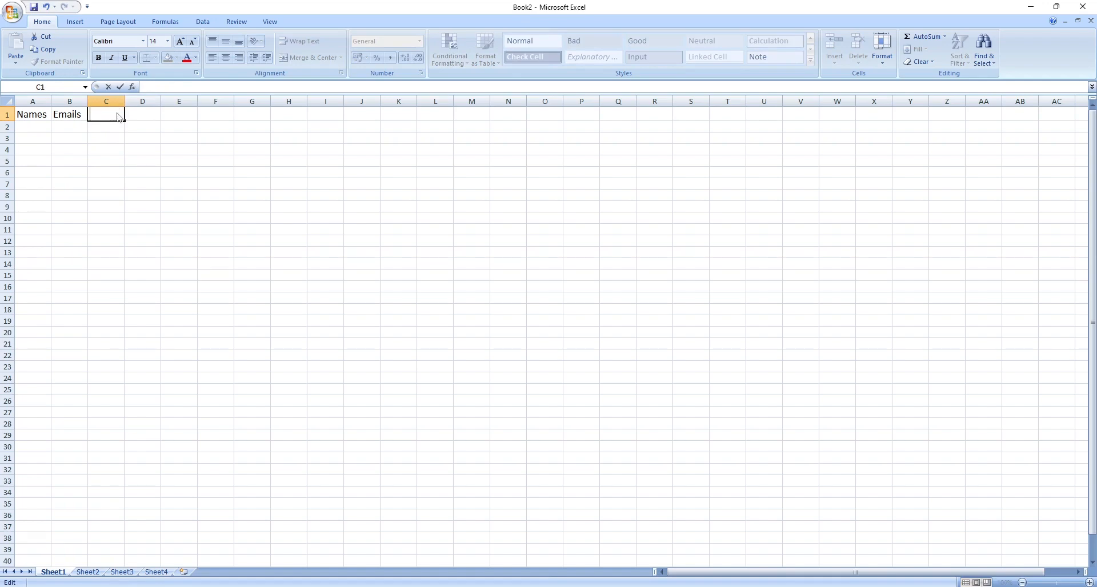
{"action": "type", "text": "Domains"}
{"action": "key", "text": "Return"}
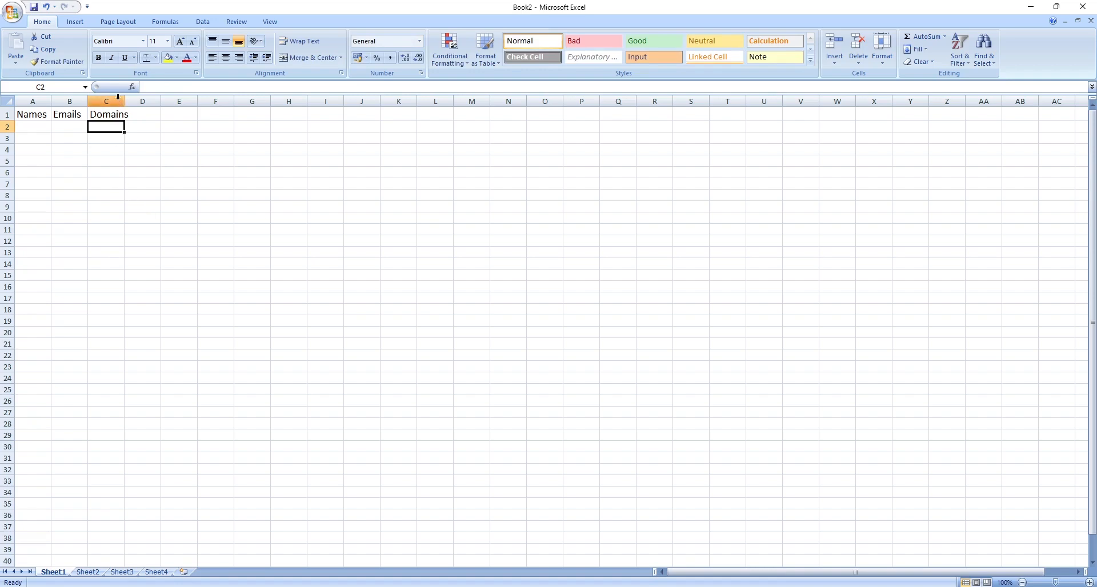
Widen column C so the Domains header fits.
{"action": "left_click_drag", "start_coordinate": [126, 101], "coordinate": [122, 101]}
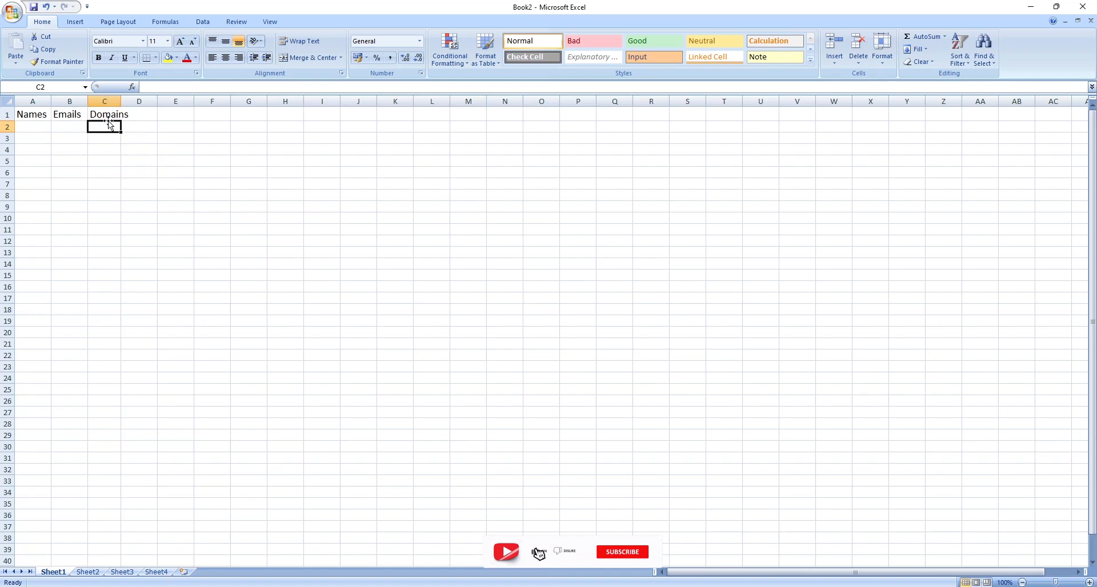
{"action": "key", "text": "Down"}
{"action": "key", "text": "Down"}
{"action": "left_click", "coordinate": [75, 117]}
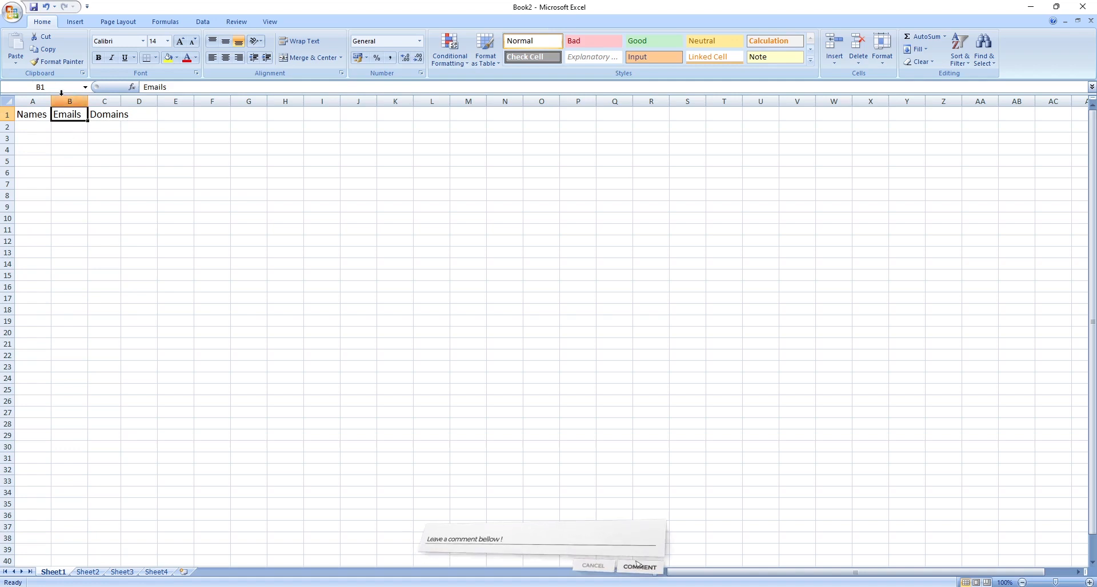
{"action": "left_click", "coordinate": [34, 115]}
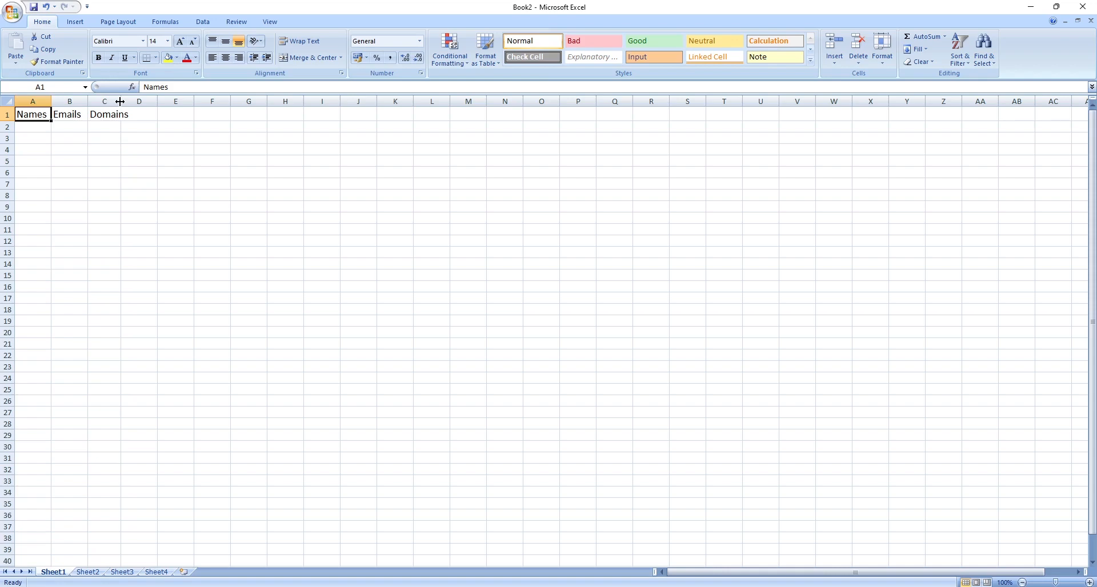
{"action": "left_click_drag", "start_coordinate": [120, 101], "coordinate": [133, 101]}
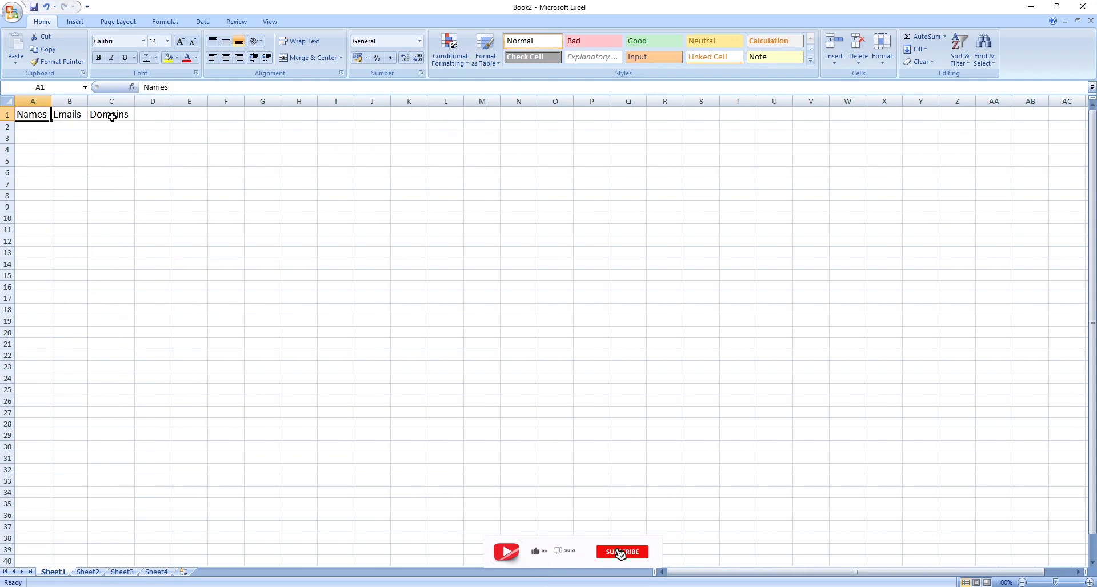
Make the whole header row bold and increase its font size to 16.
{"action": "left_click", "coordinate": [109, 136]}
{"action": "key", "text": "Left"}
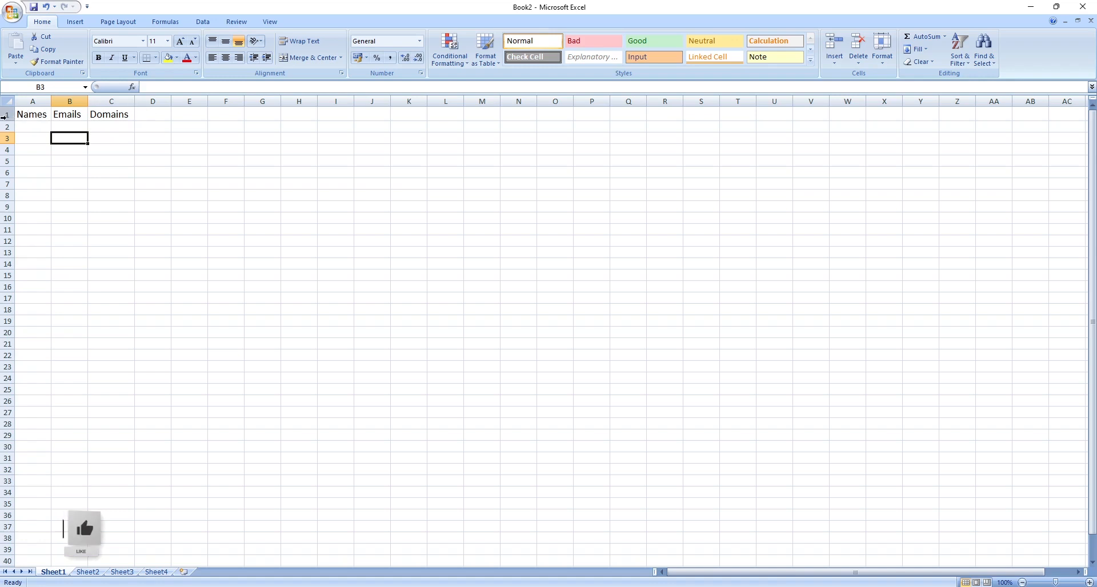
{"action": "left_click", "coordinate": [7, 115]}
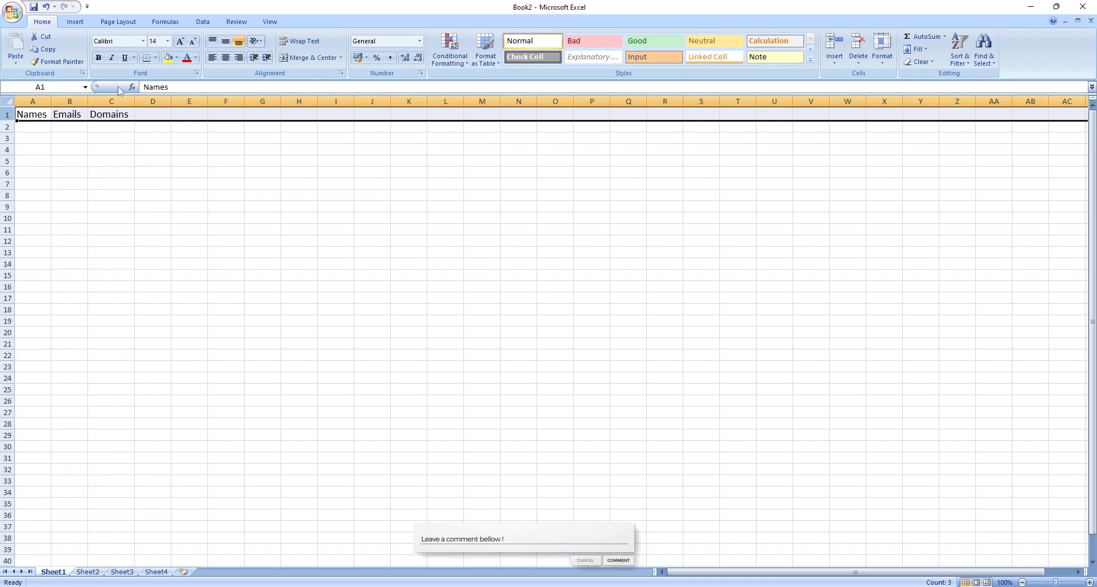
{"action": "left_click", "coordinate": [98, 58]}
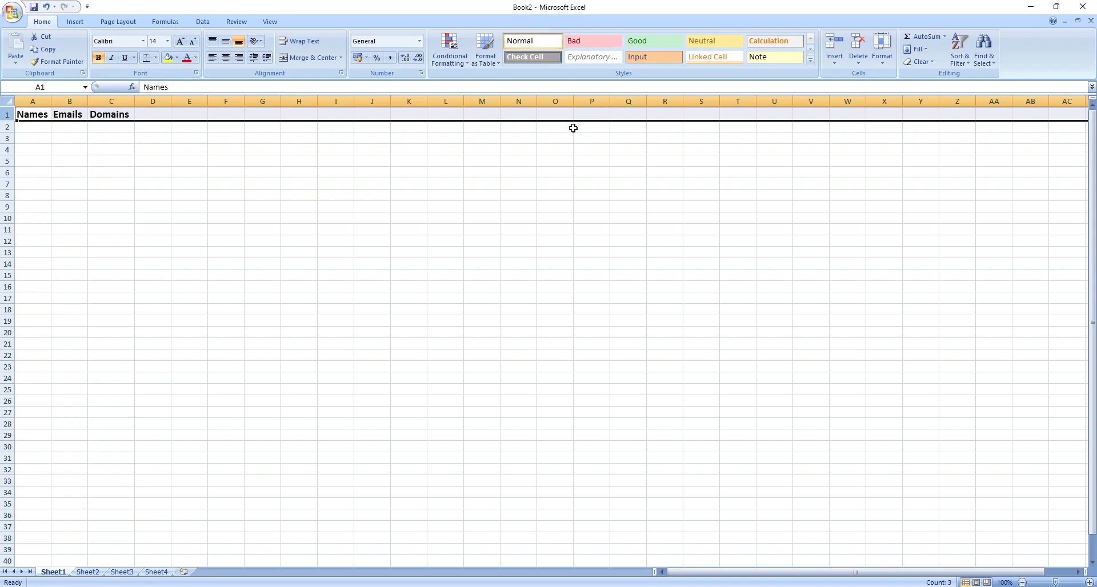
{"action": "left_click", "coordinate": [180, 51]}
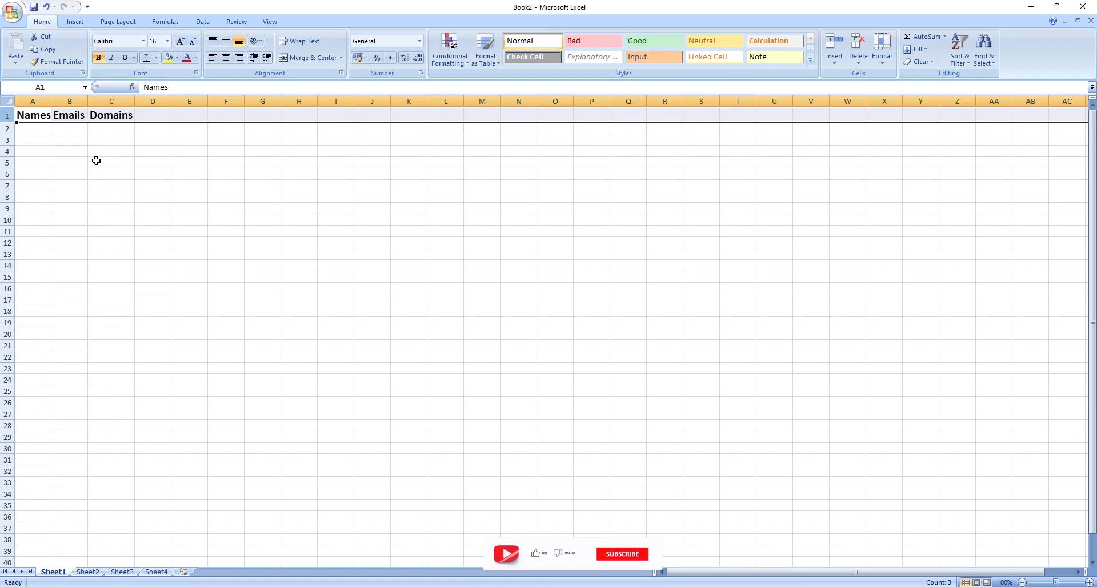
Enter five first names in cells A2 to A6 under Names.
{"action": "left_click", "coordinate": [39, 130]}
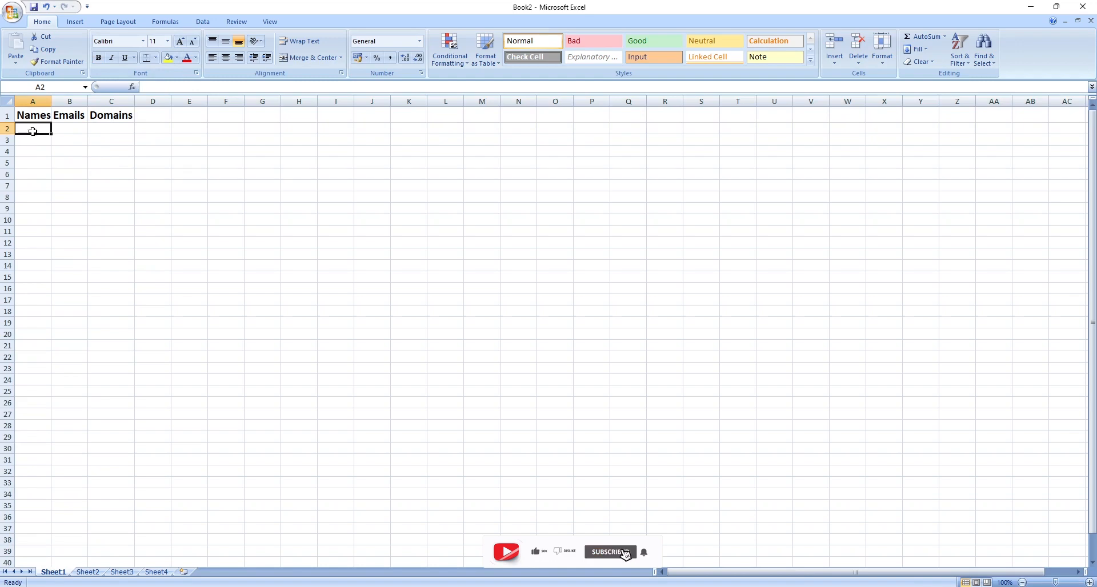
{"action": "double_click", "coordinate": [34, 128]}
{"action": "type", "text": "Nketi"}
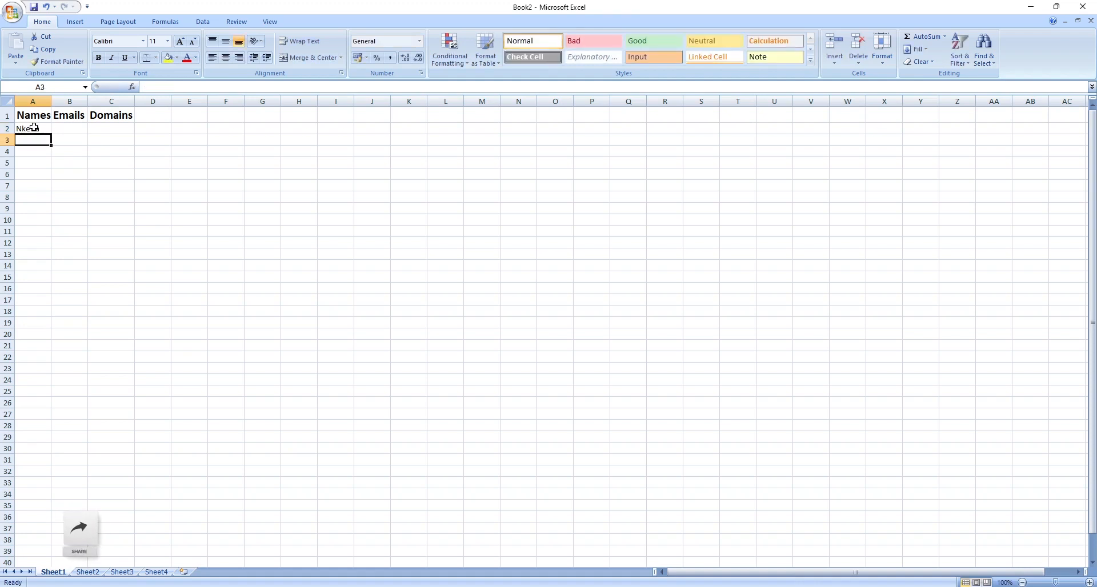
{"action": "type", "text": "n"}
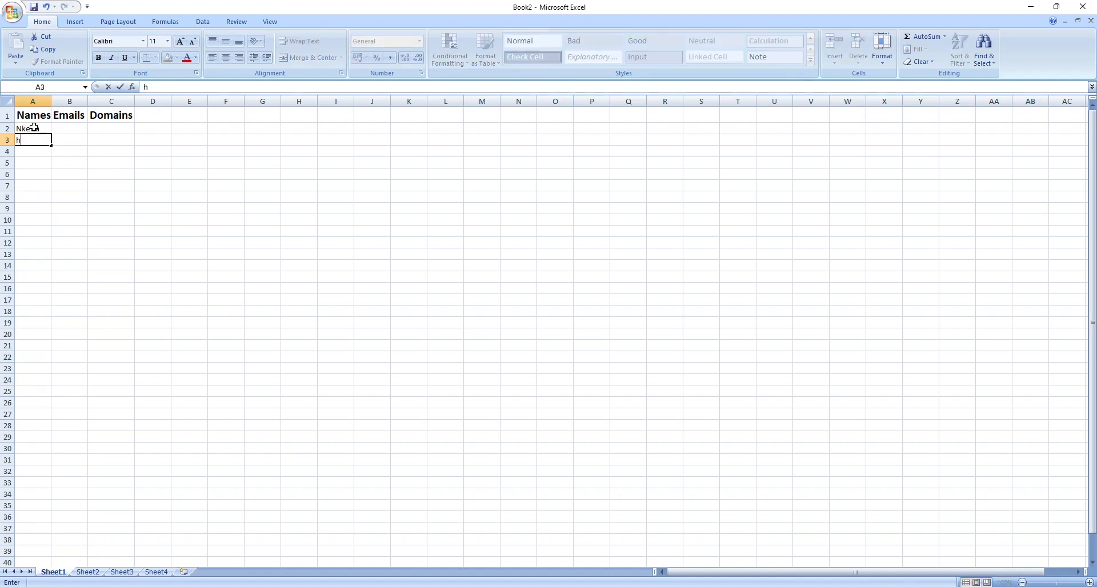
{"action": "key", "text": "BackSpace"}
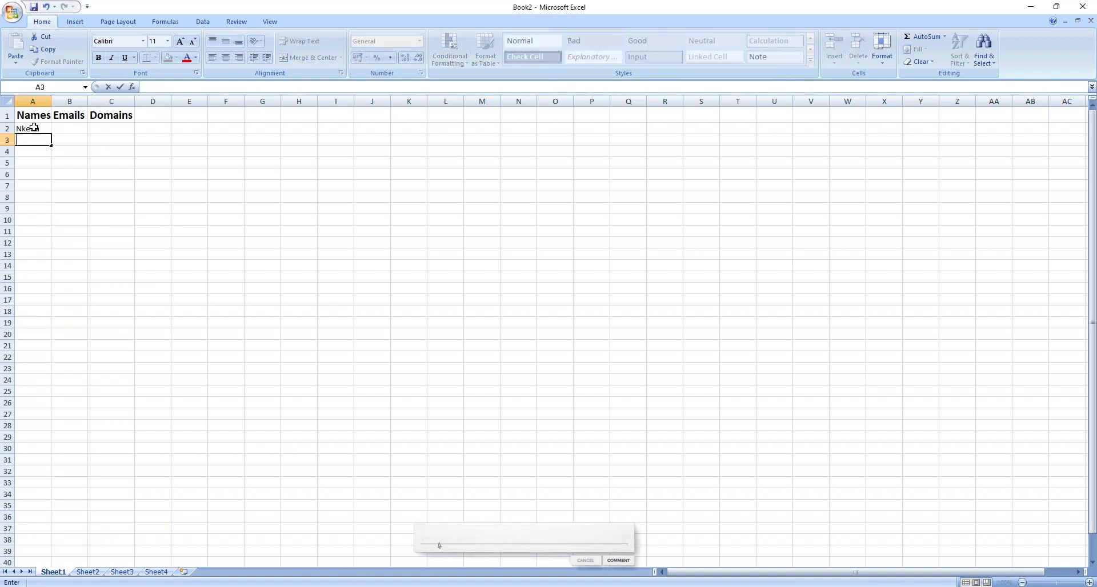
{"action": "type", "text": "kojo"}
{"action": "key", "text": "Return"}
{"action": "type", "text": "Ama"}
{"action": "key", "text": "Return"}
{"action": "type", "text": "Adwoa"}
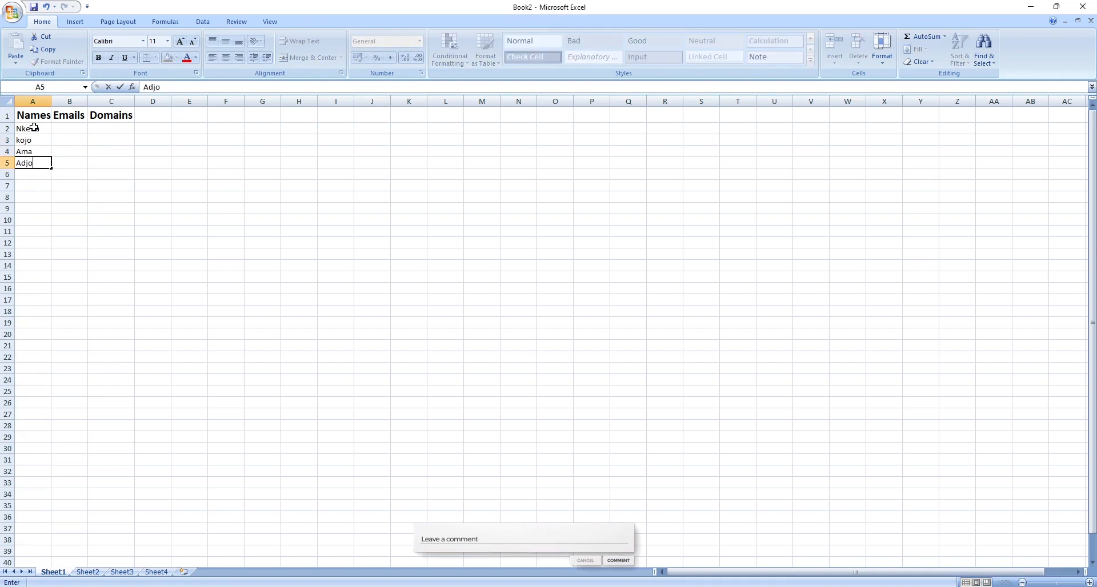
{"action": "key", "text": "Return"}
{"action": "type", "text": "Yaa"}
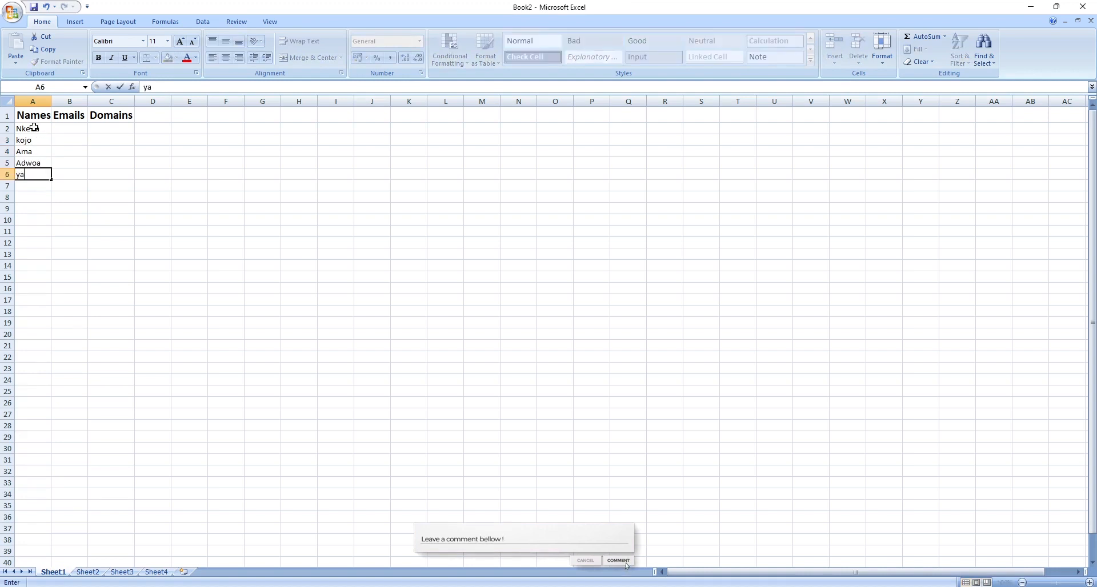
{"action": "left_click", "coordinate": [64, 177]}
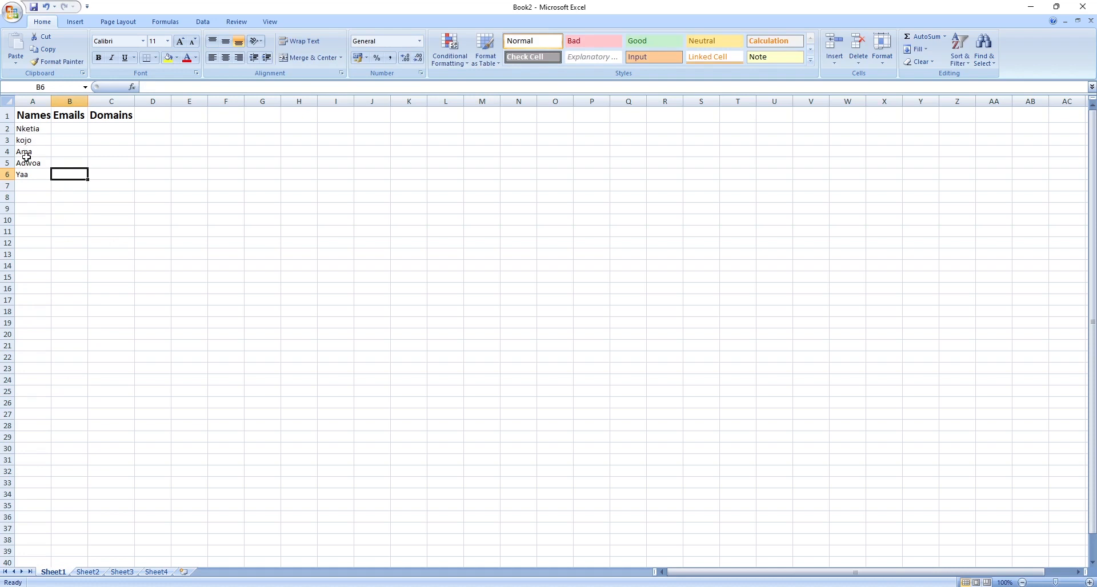
{"action": "left_click", "coordinate": [28, 182]}
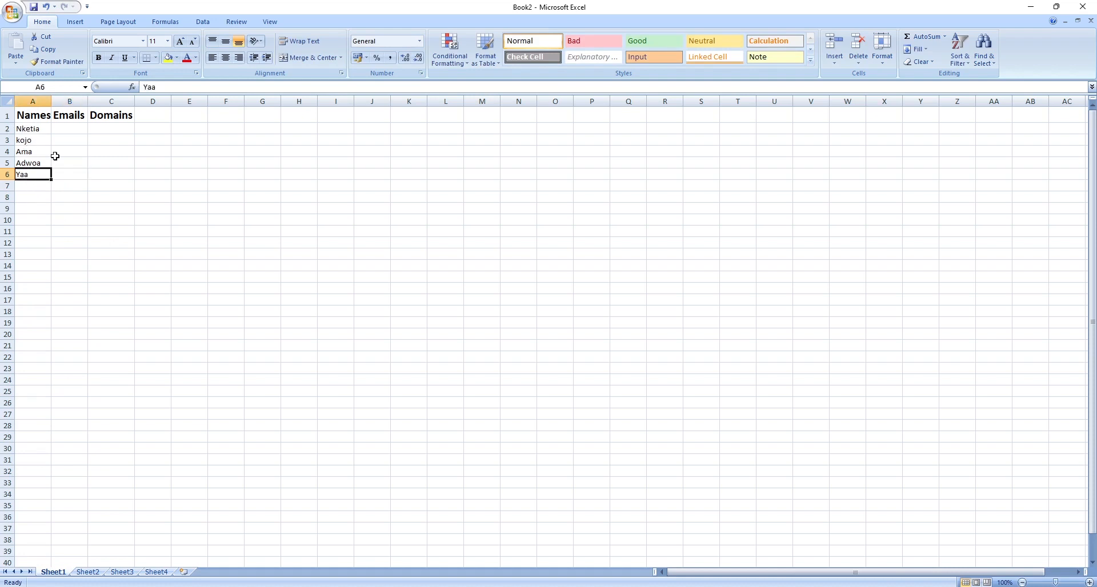
Enter an email address for each person in cells B2 to B6 and widen column B to fit them.
{"action": "left_click", "coordinate": [66, 128]}
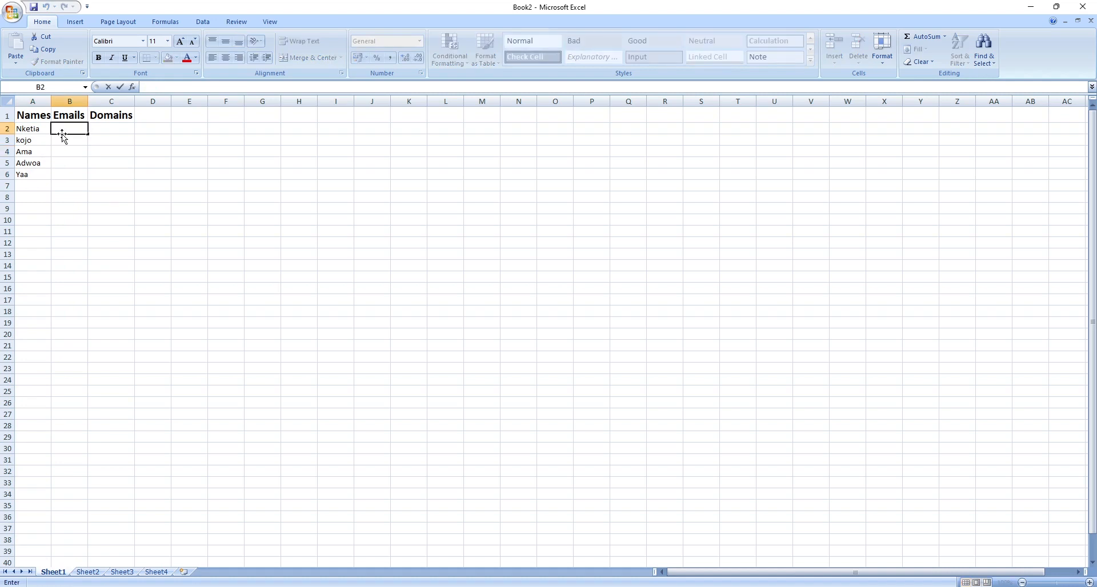
{"action": "type", "text": "gmail.com"}
{"action": "key", "text": "Return"}
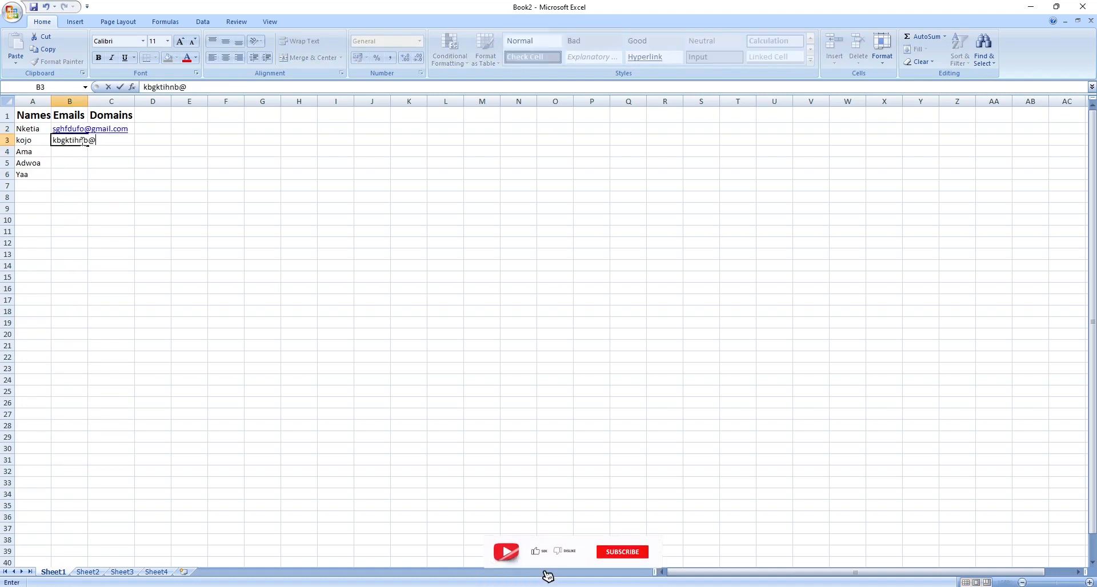
{"action": "key", "text": "Return"}
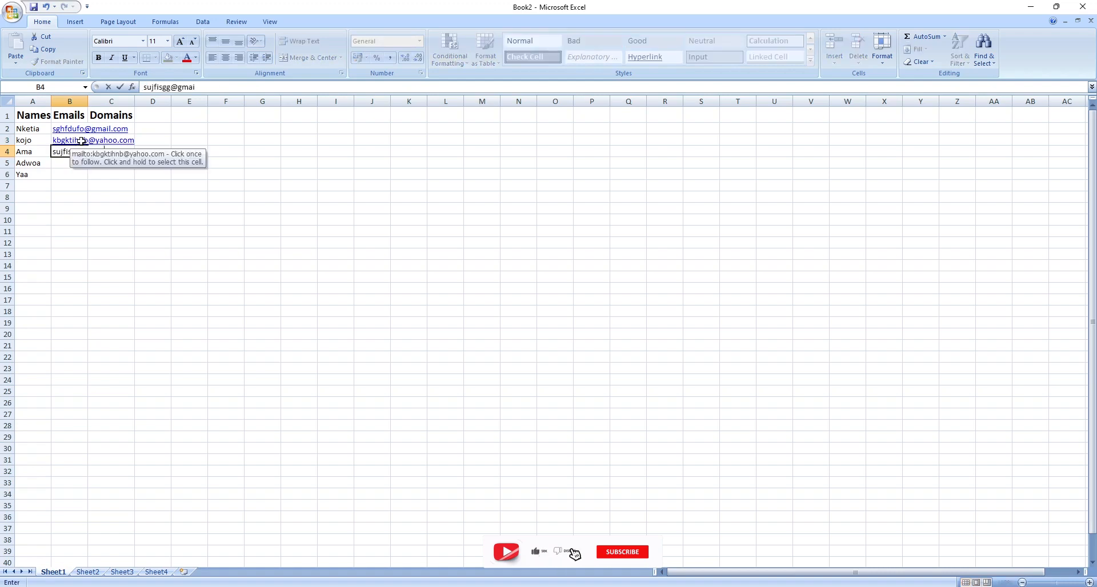
{"action": "key", "text": "Return"}
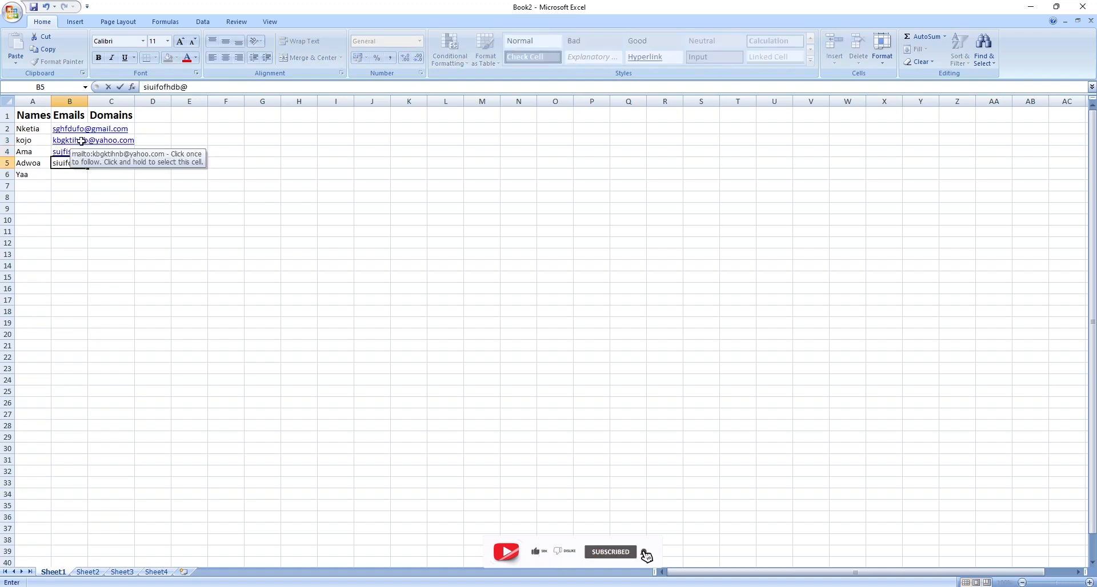
{"action": "key", "text": "Return"}
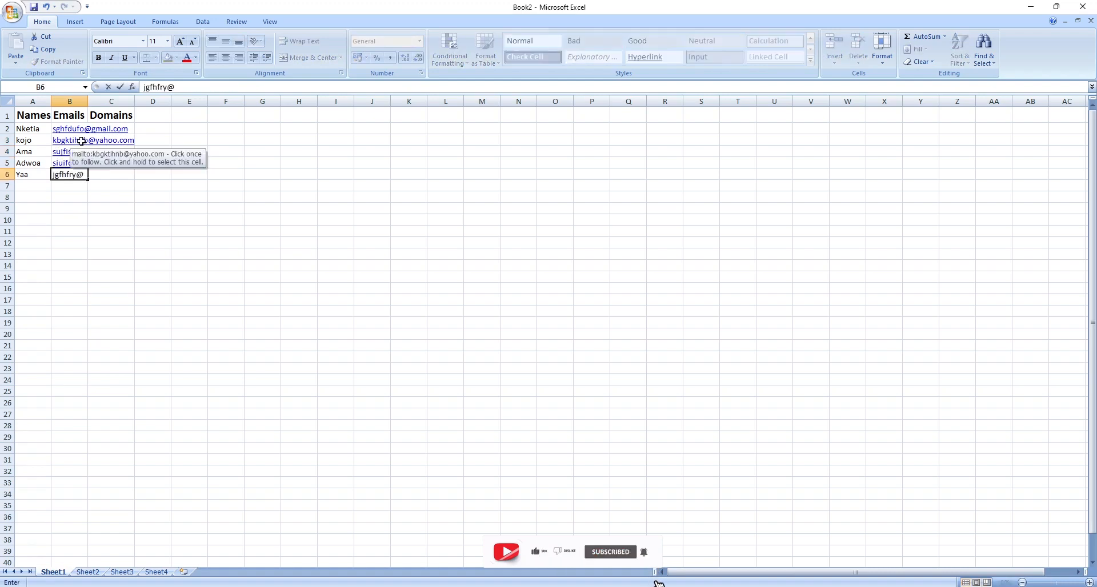
{"action": "key", "text": "Return"}
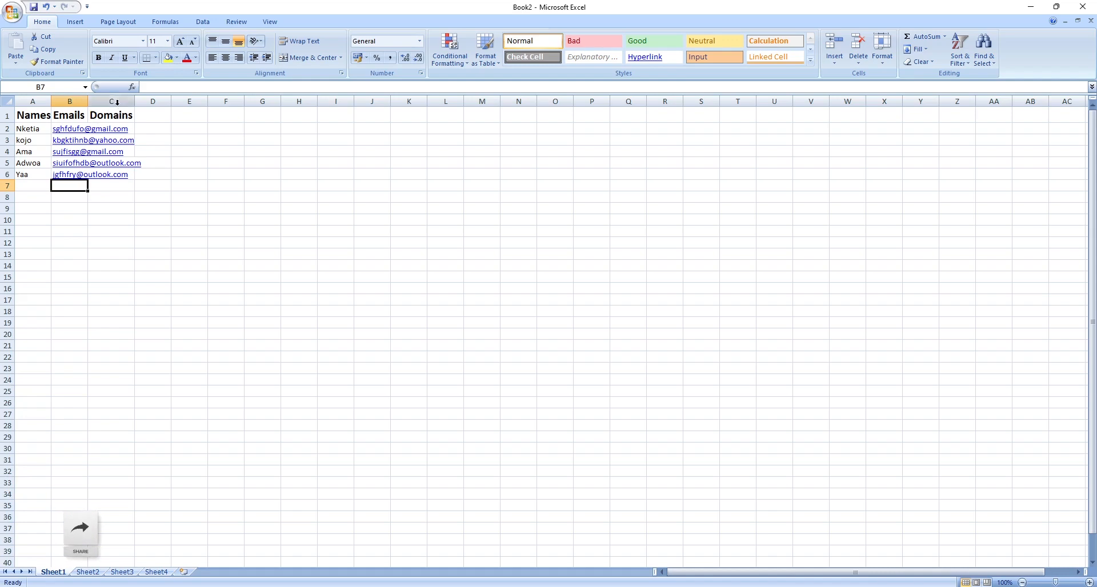
{"action": "left_click_drag", "start_coordinate": [85, 101], "coordinate": [151, 106]}
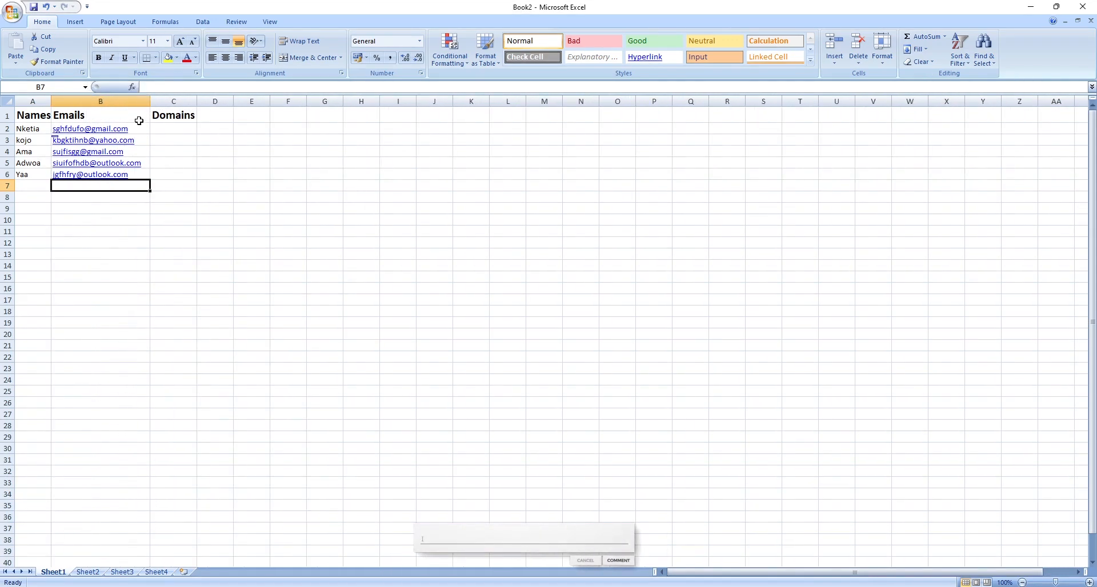
Enter the domains Gmail.com, Yahoo.com, Gmail.com, Outlook.com and Outlook.com in cells C2 to C6.
{"action": "key", "text": "Down"}
{"action": "key", "text": "Down"}
{"action": "double_click", "coordinate": [173, 129]}
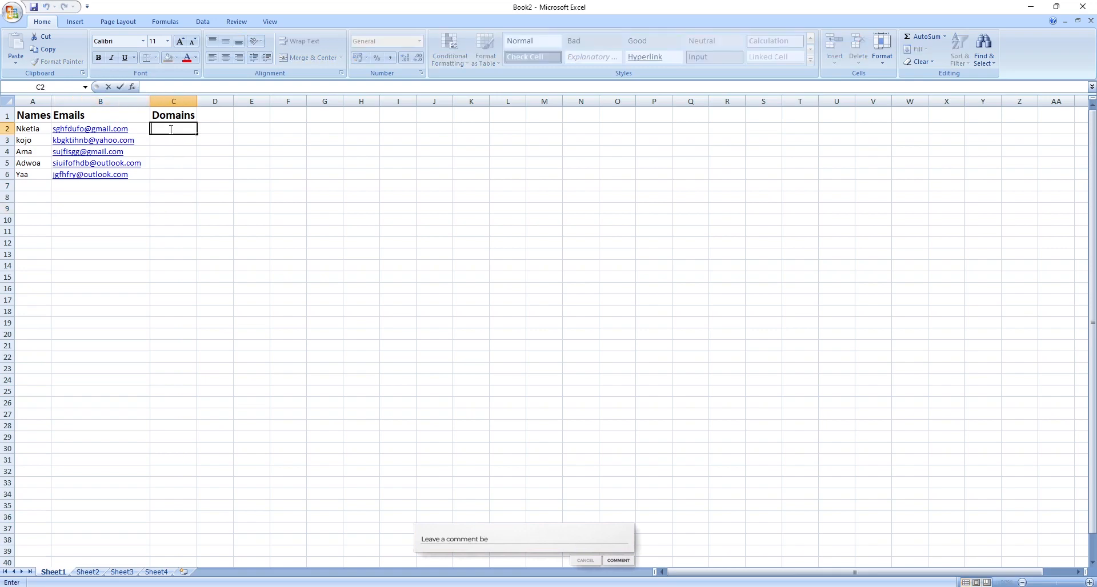
{"action": "type", "text": "Gmail.com"}
{"action": "key", "text": "Return"}
{"action": "type", "text": "Yahoo.com"}
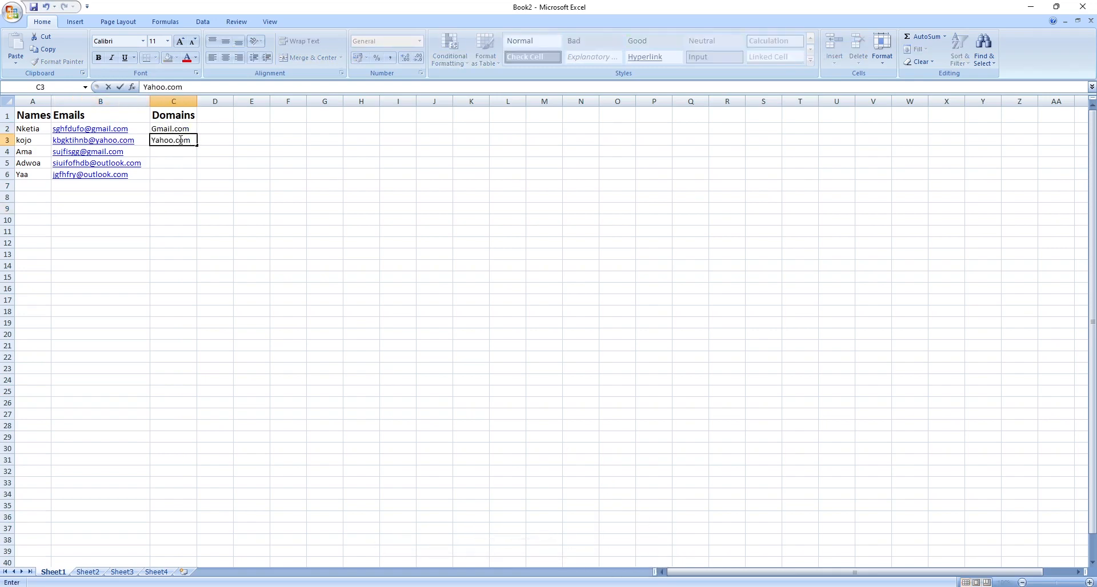
{"action": "key", "text": "Return"}
{"action": "type", "text": "Gmail.com"}
{"action": "key", "text": "Return"}
{"action": "type", "text": "Outlook.com"}
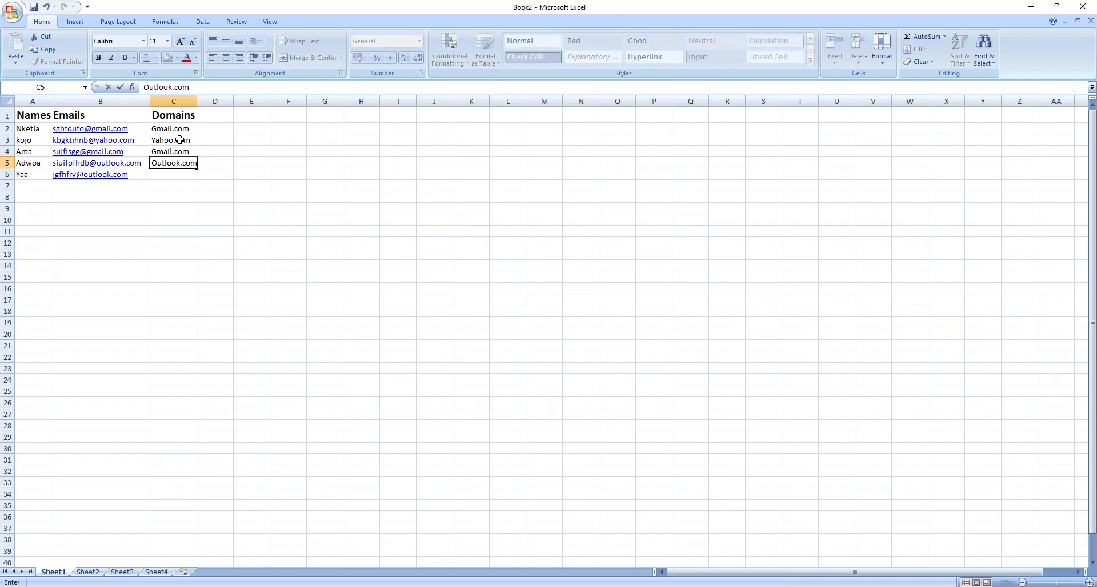
{"action": "key", "text": "Return"}
{"action": "type", "text": "O"}
{"action": "key", "text": "Return"}
Autofit column C to its contents and widen column A slightly.
{"action": "double_click", "coordinate": [197, 101]}
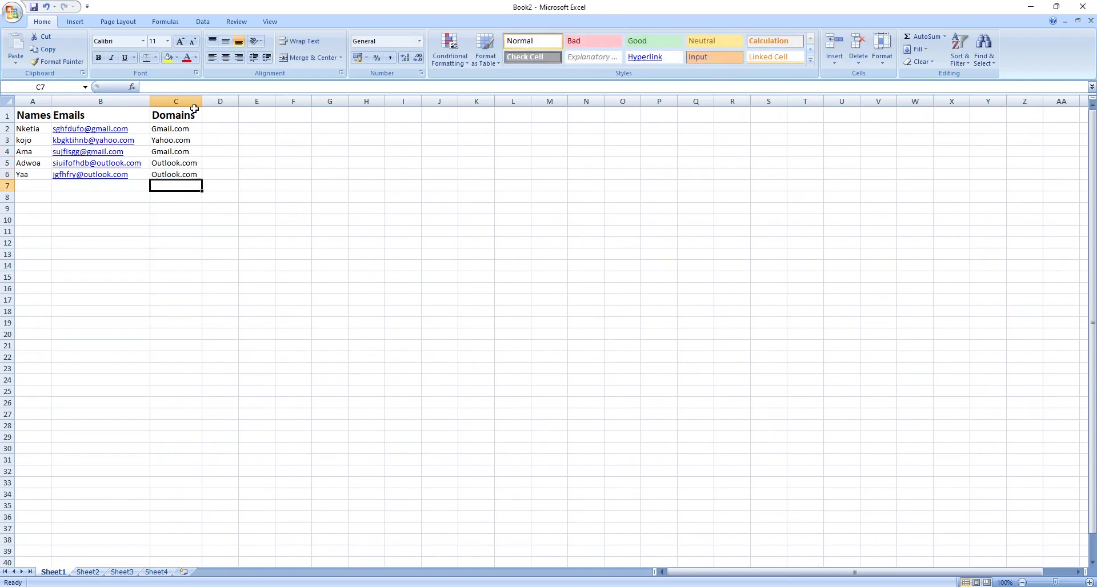
{"action": "left_click", "coordinate": [216, 173]}
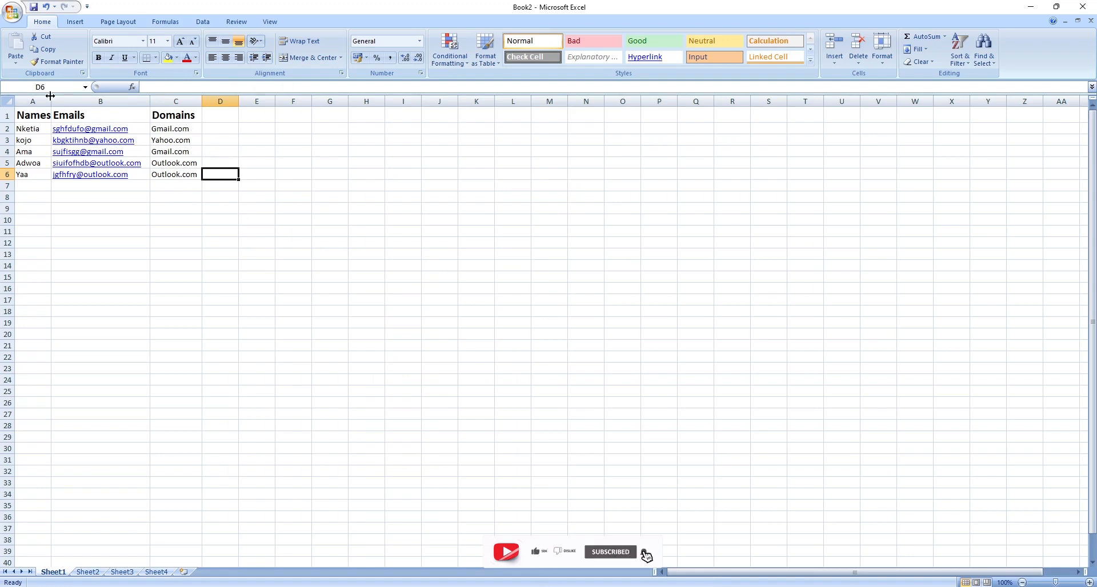
{"action": "left_click_drag", "start_coordinate": [51, 100], "coordinate": [57, 100]}
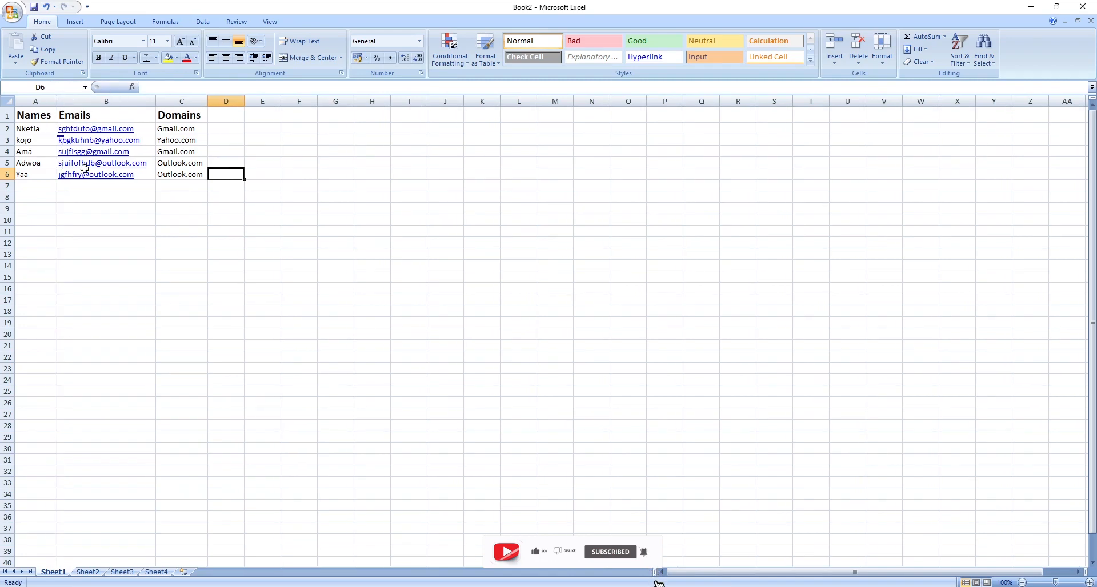
Try to open the email link in cell B2 and close the dialog that appears.
{"action": "left_click", "coordinate": [28, 128]}
{"action": "left_click", "coordinate": [59, 131]}
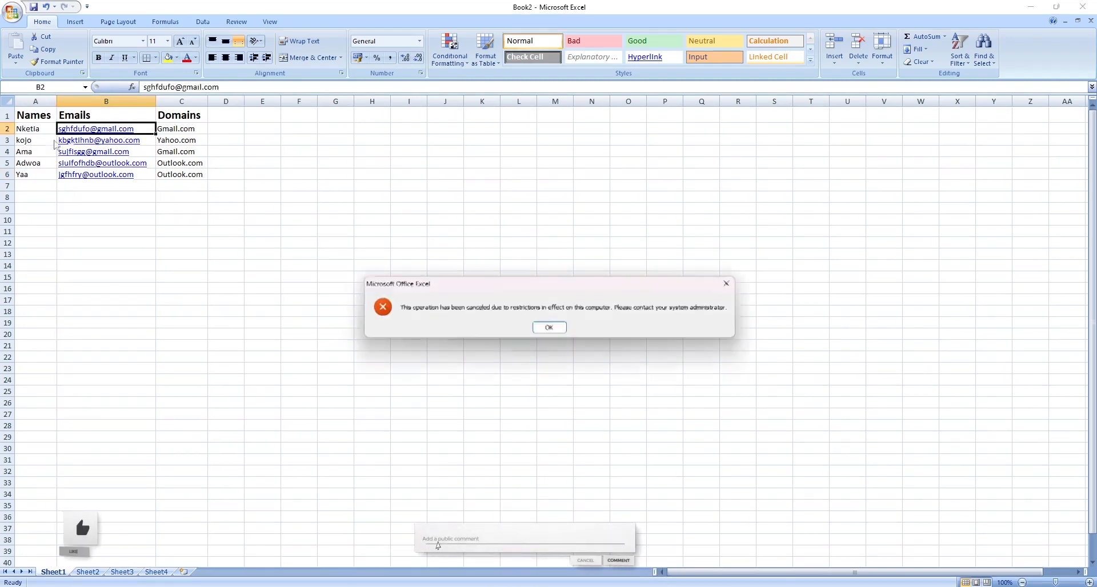
{"action": "left_click", "coordinate": [560, 327]}
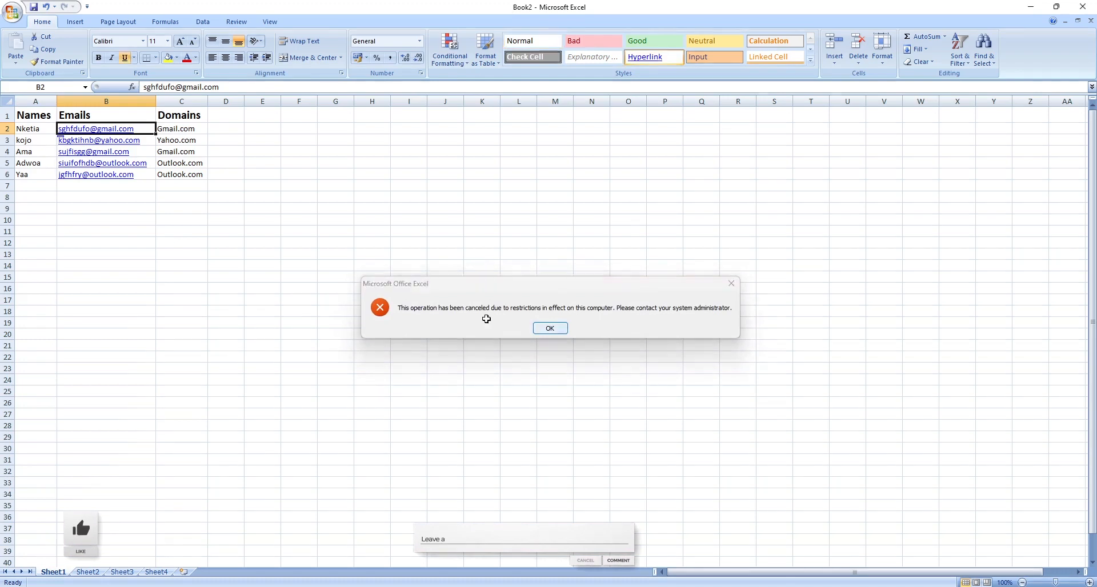
Correct the name in cell A3 to Kojo with a capital K.
{"action": "left_click", "coordinate": [46, 152]}
{"action": "left_click", "coordinate": [42, 141]}
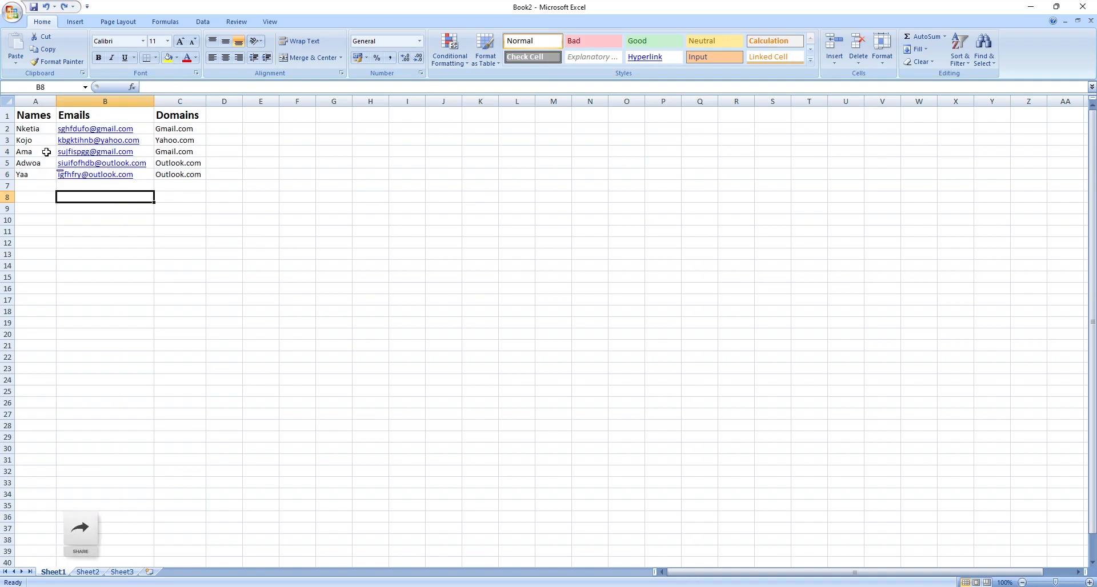
Sort only the Names column A to Z without expanding the selection, then undo the sort.
{"action": "left_click", "coordinate": [40, 102]}
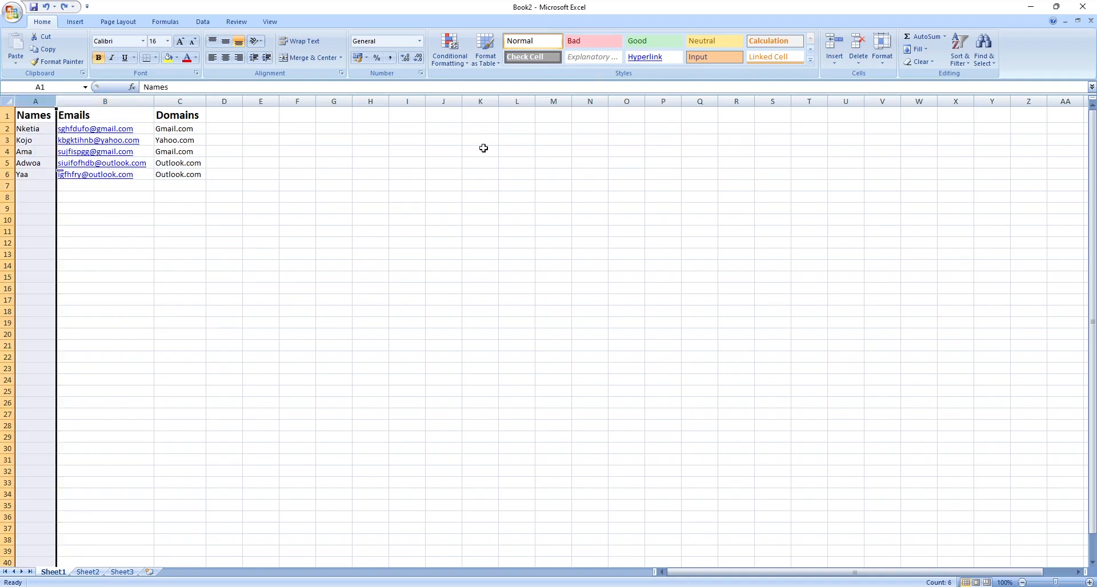
{"action": "left_click", "coordinate": [964, 64]}
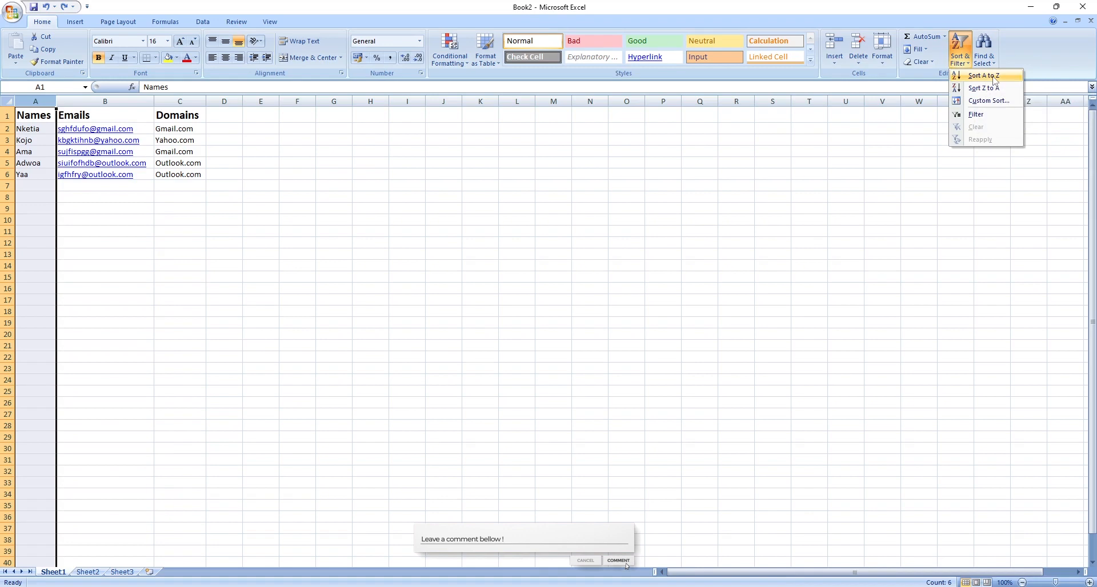
{"action": "left_click", "coordinate": [994, 77]}
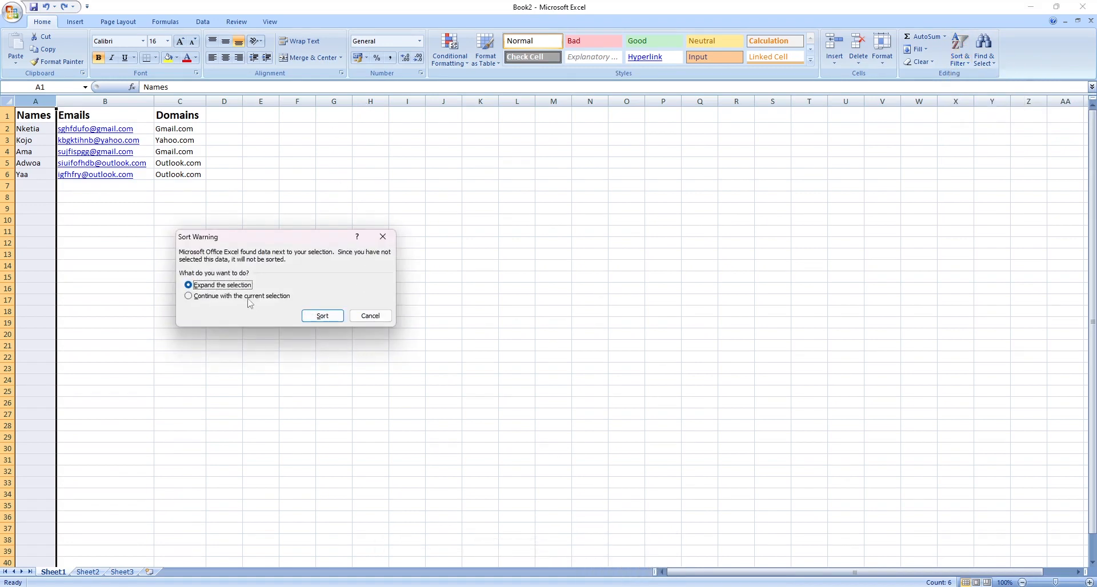
{"action": "left_click", "coordinate": [248, 296]}
{"action": "left_click", "coordinate": [321, 316]}
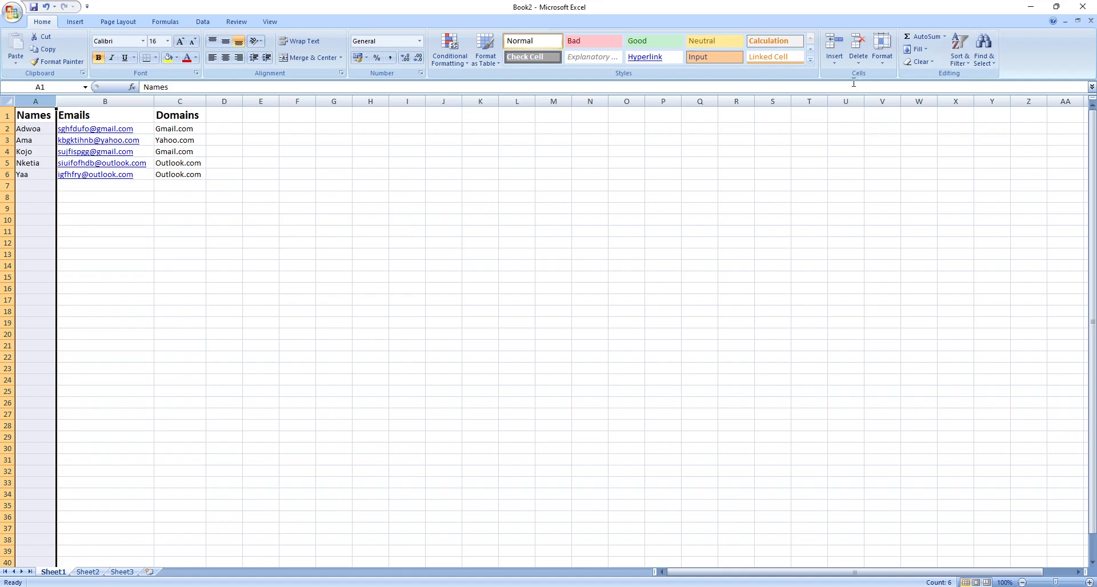
{"action": "key", "text": "ctrl+z"}
{"action": "left_click", "coordinate": [409, 182]}
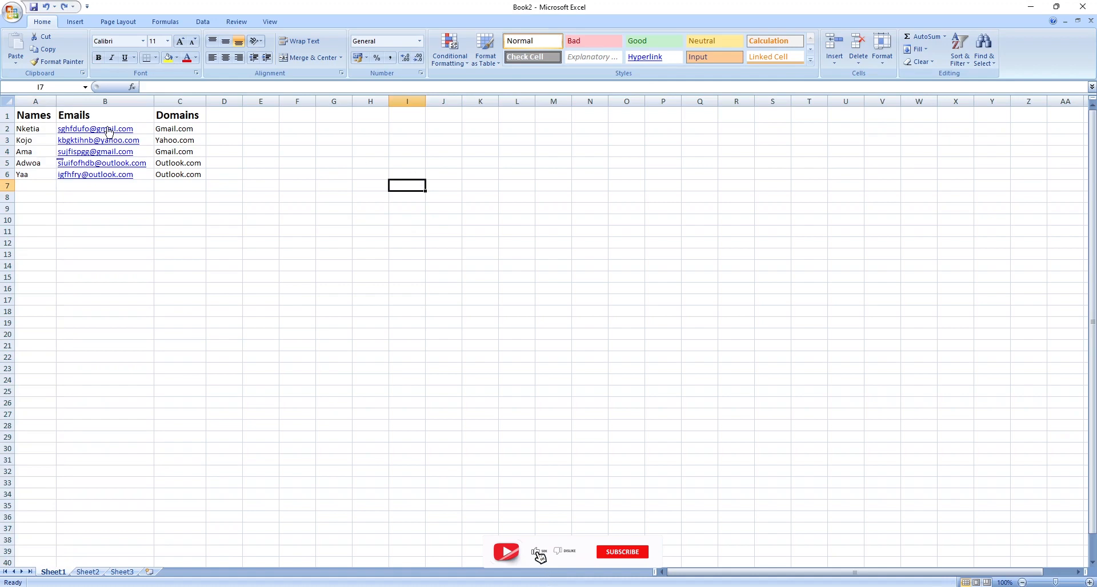
Sort only the Emails column A to Z with the current selection, then undo the sort.
{"action": "left_click", "coordinate": [113, 102]}
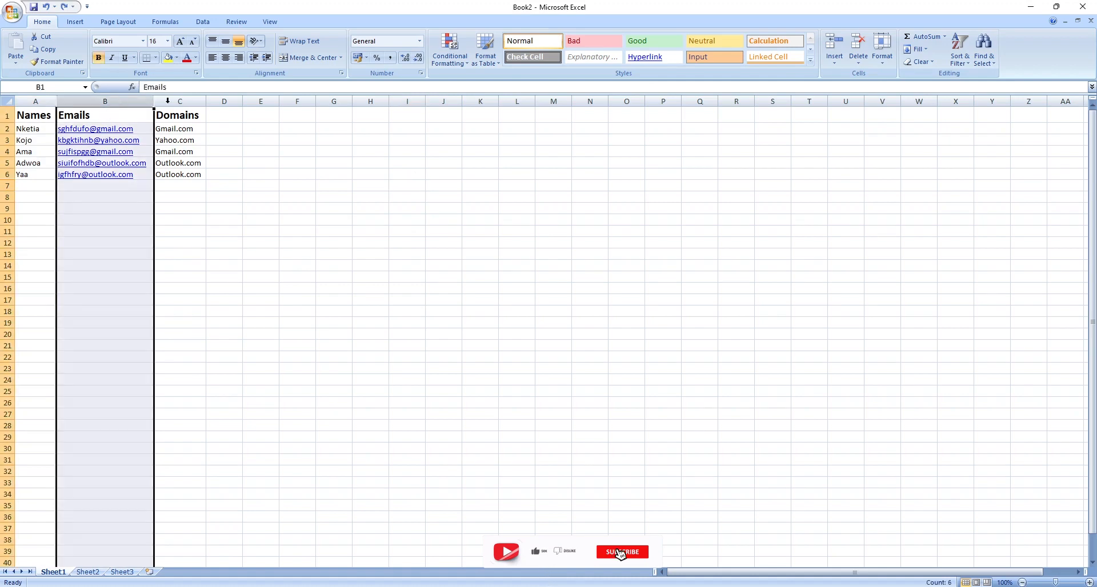
{"action": "left_click", "coordinate": [960, 58]}
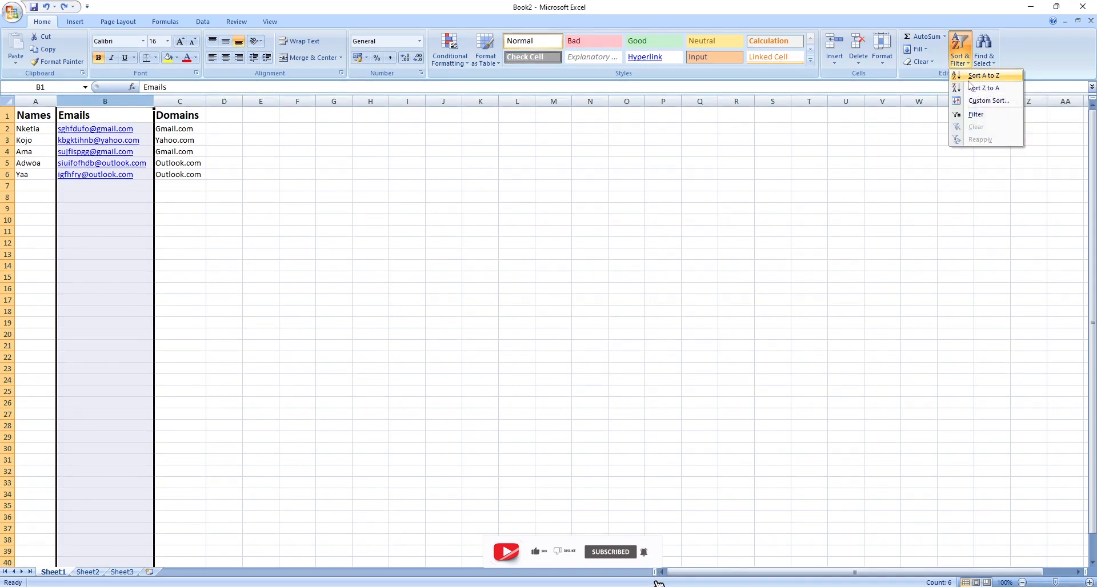
{"action": "left_click", "coordinate": [971, 77]}
{"action": "left_click", "coordinate": [207, 296]}
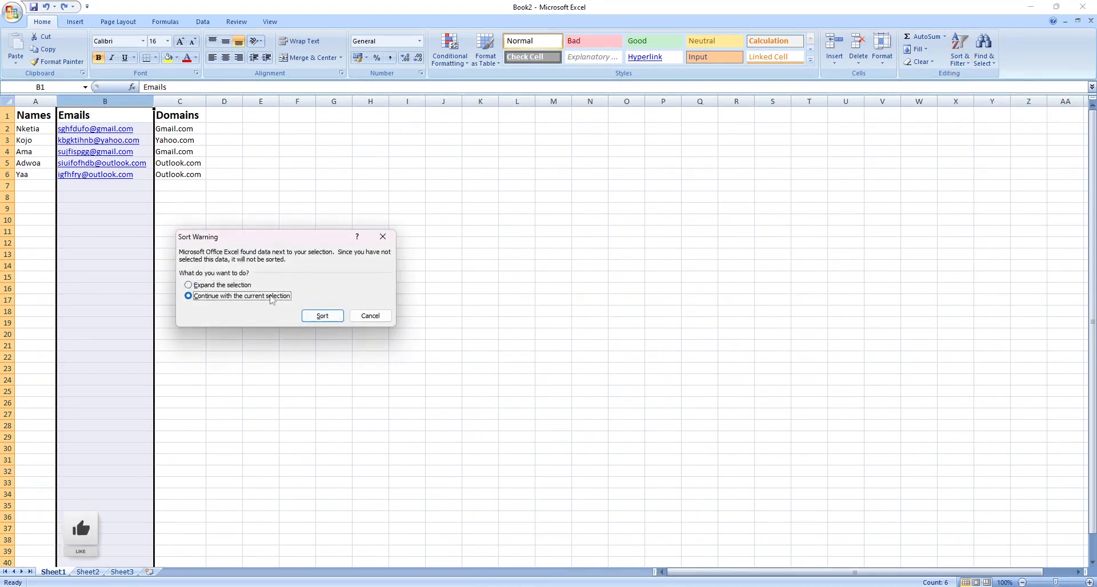
{"action": "left_click", "coordinate": [320, 316]}
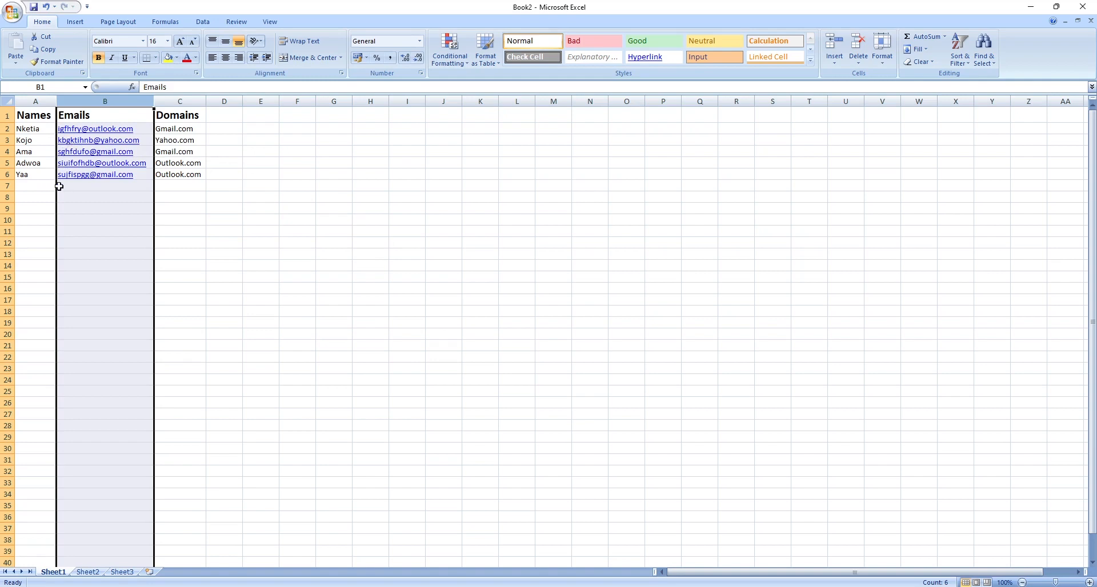
{"action": "key", "text": "ctrl+z"}
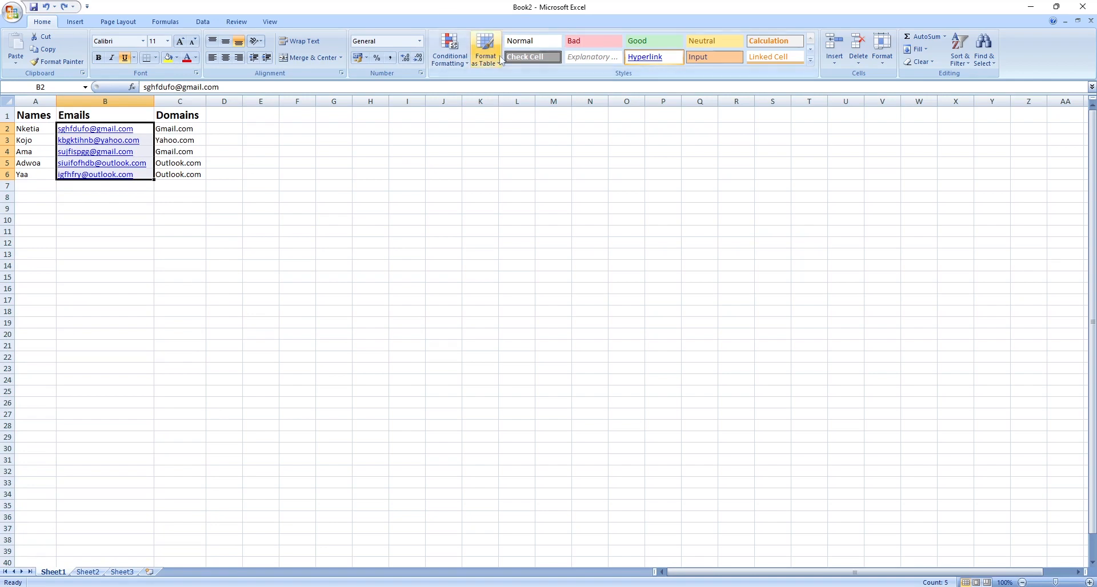
Sort only the Domains column A to Z with the current selection, then undo the sort.
{"action": "left_click", "coordinate": [179, 101]}
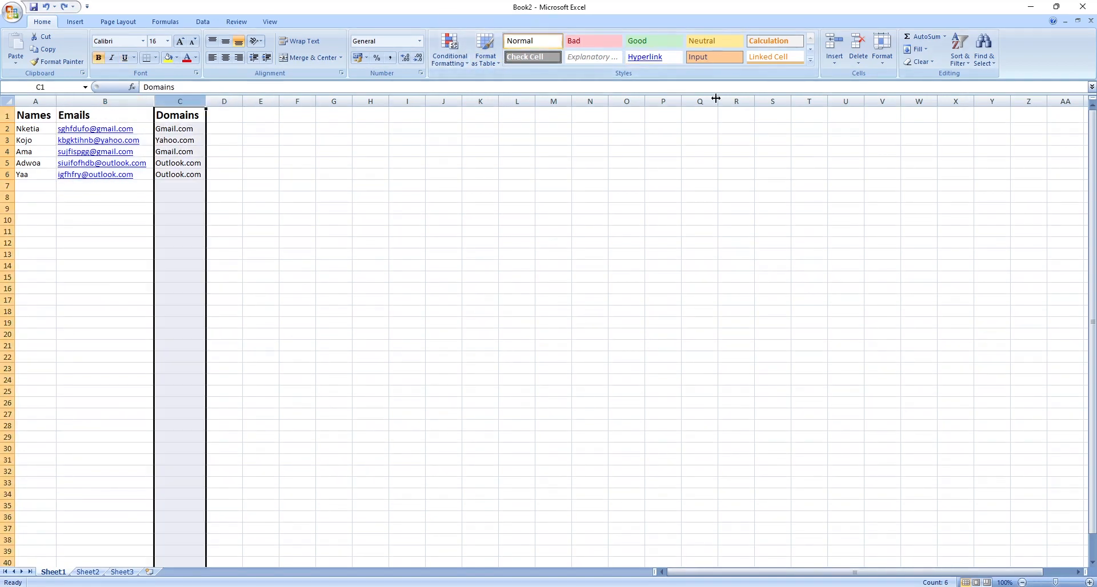
{"action": "left_click", "coordinate": [960, 51]}
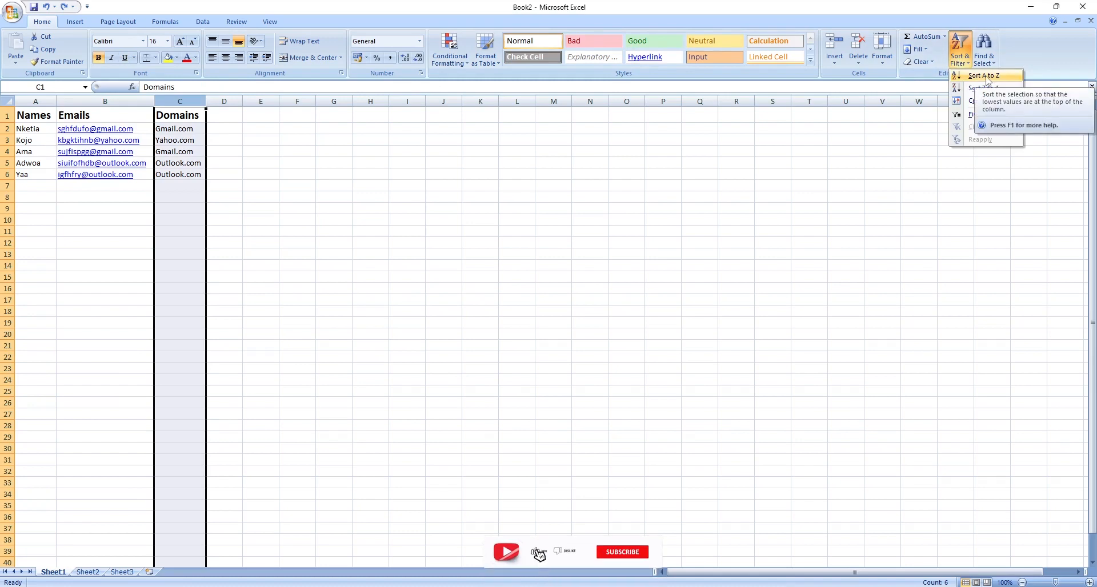
{"action": "left_click", "coordinate": [985, 76]}
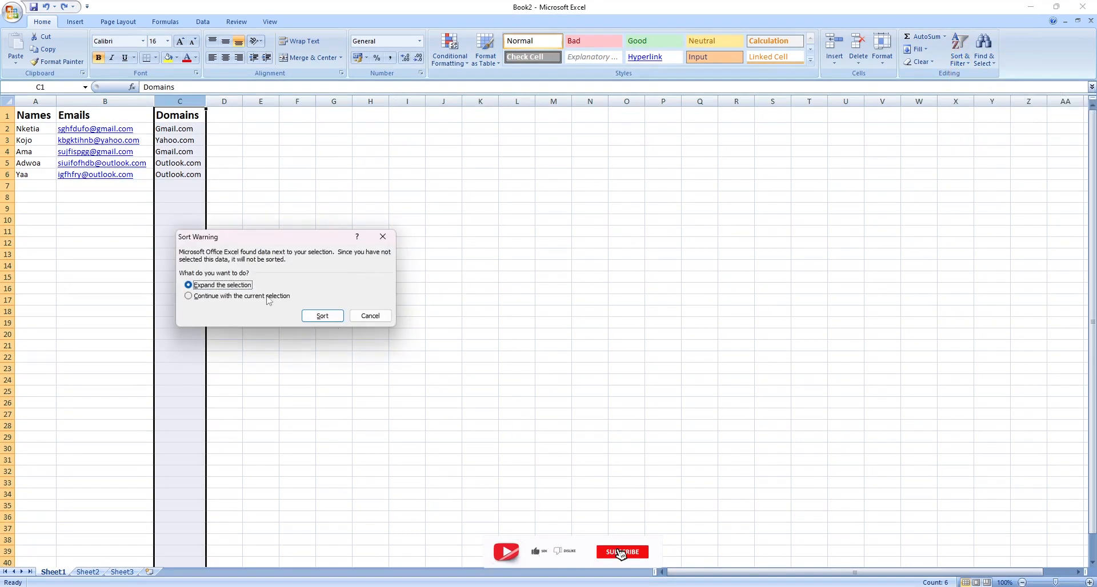
{"action": "left_click", "coordinate": [189, 296]}
{"action": "left_click", "coordinate": [323, 316]}
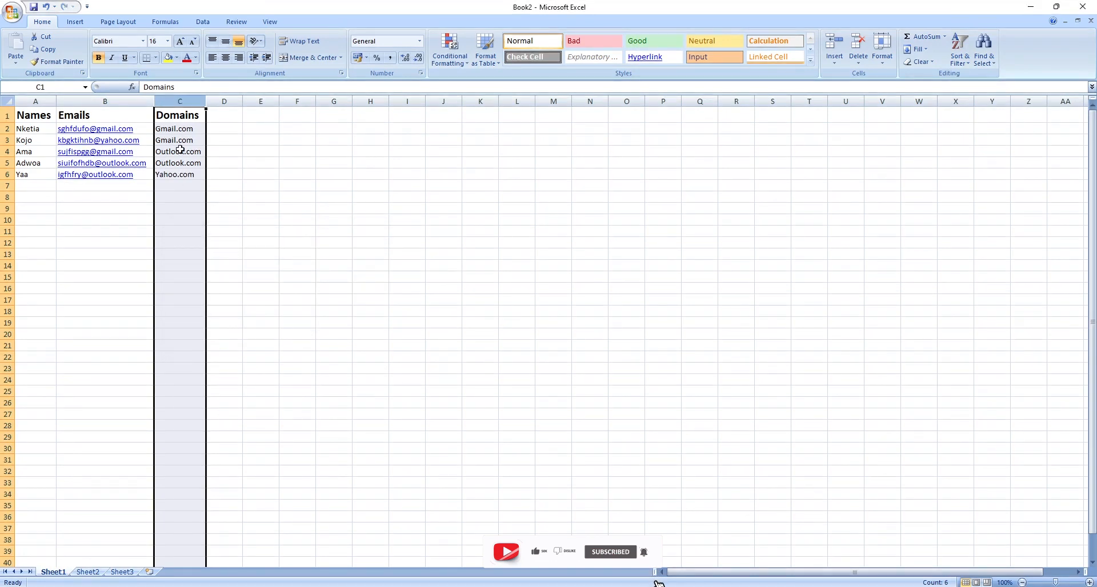
{"action": "key", "text": "ctrl+z"}
{"action": "left_click", "coordinate": [261, 174]}
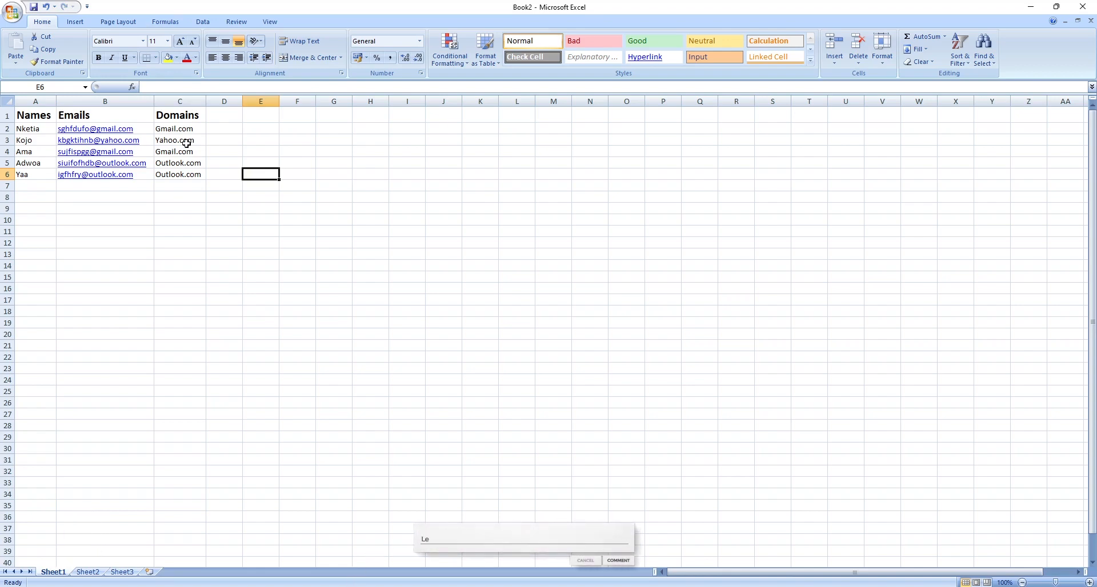
Custom sort the table A1:C6 by Domains, values A to Z, treating the first row as headers.
{"action": "left_click_drag", "start_coordinate": [205, 180], "coordinate": [35, 120]}
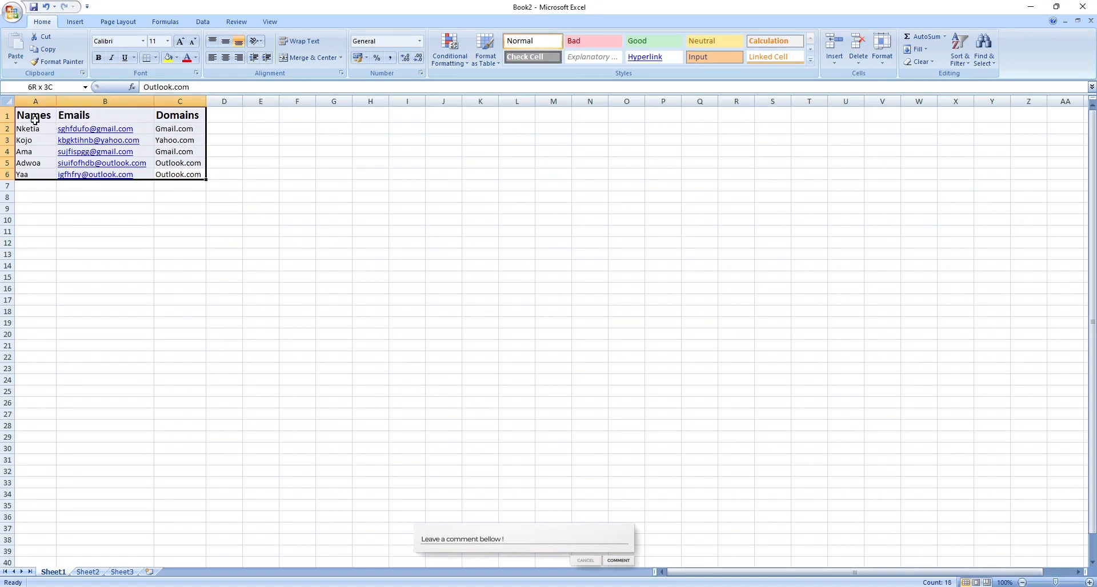
{"action": "left_click", "coordinate": [959, 59]}
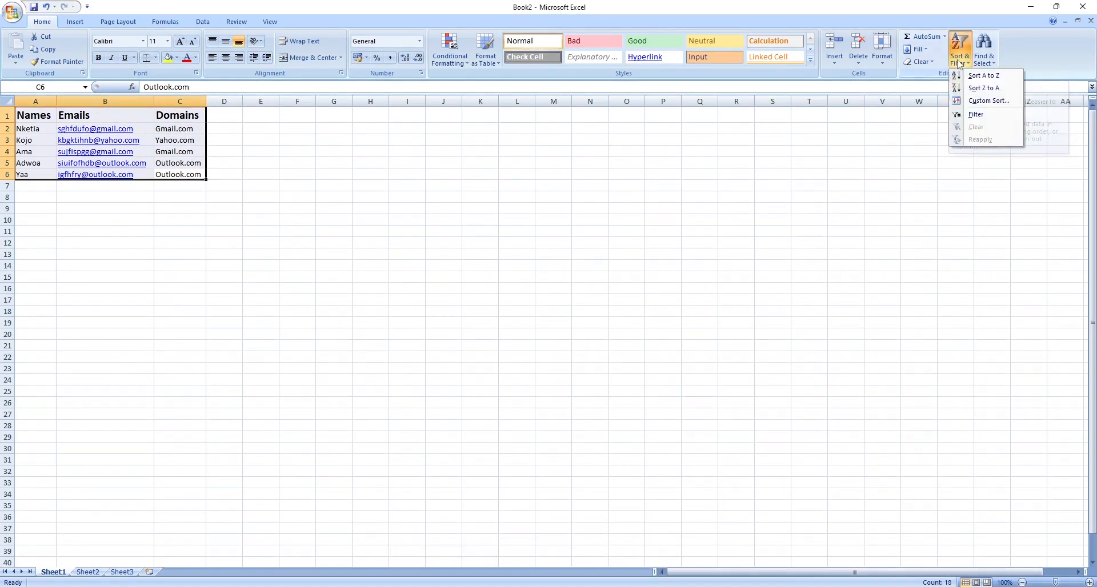
{"action": "left_click", "coordinate": [989, 100]}
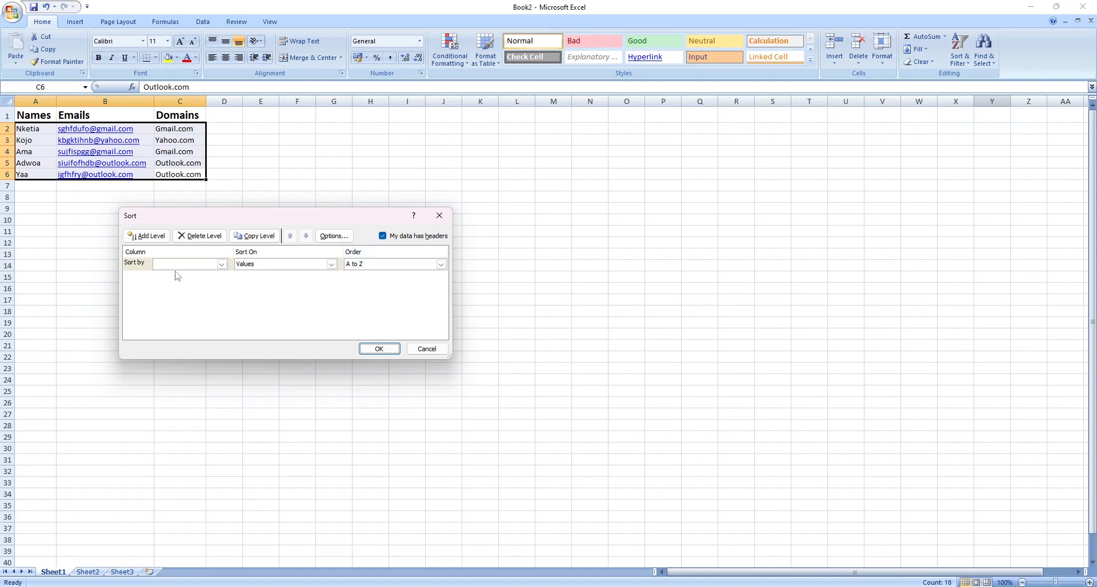
{"action": "left_click", "coordinate": [221, 264]}
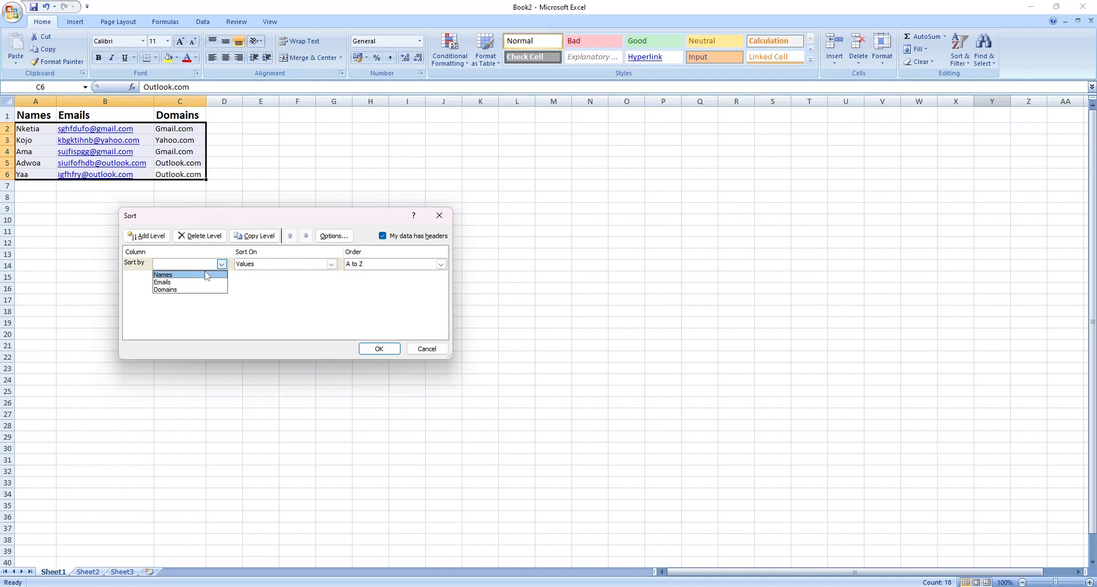
{"action": "left_click", "coordinate": [168, 290]}
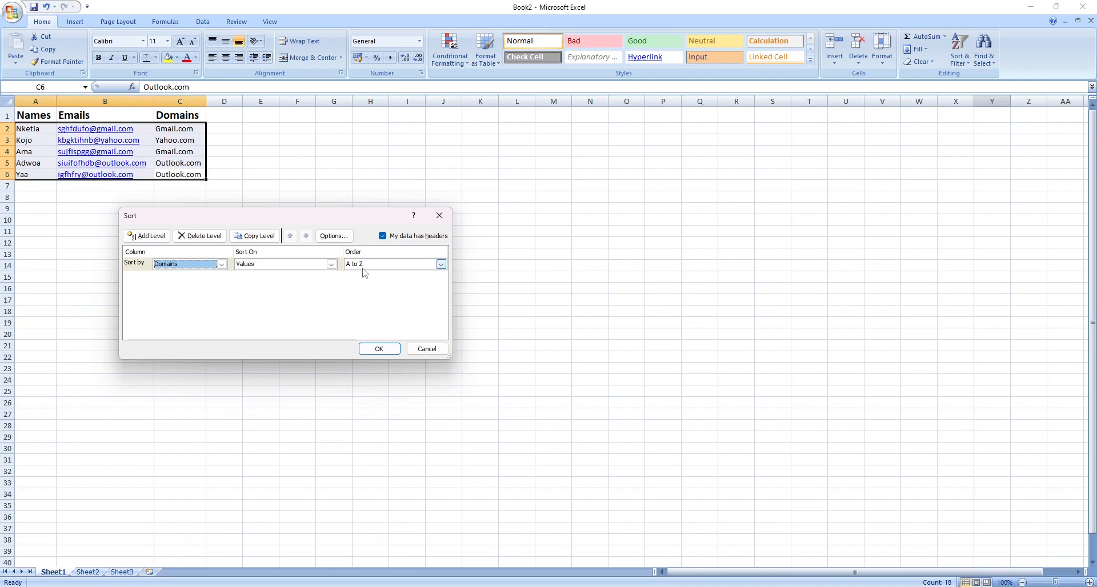
{"action": "left_click", "coordinate": [360, 351]}
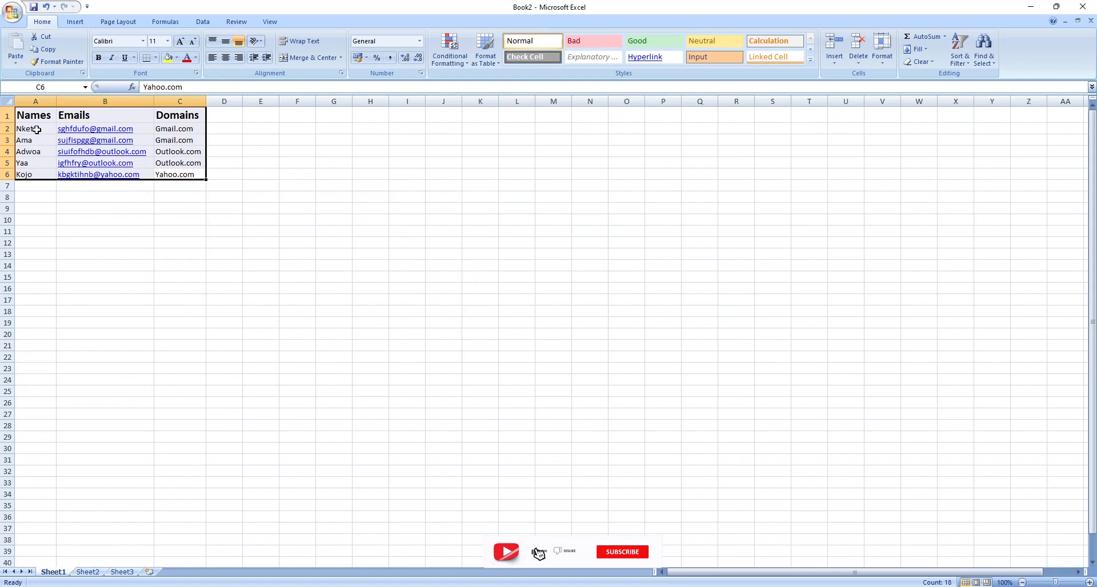
{"action": "left_click", "coordinate": [199, 130]}
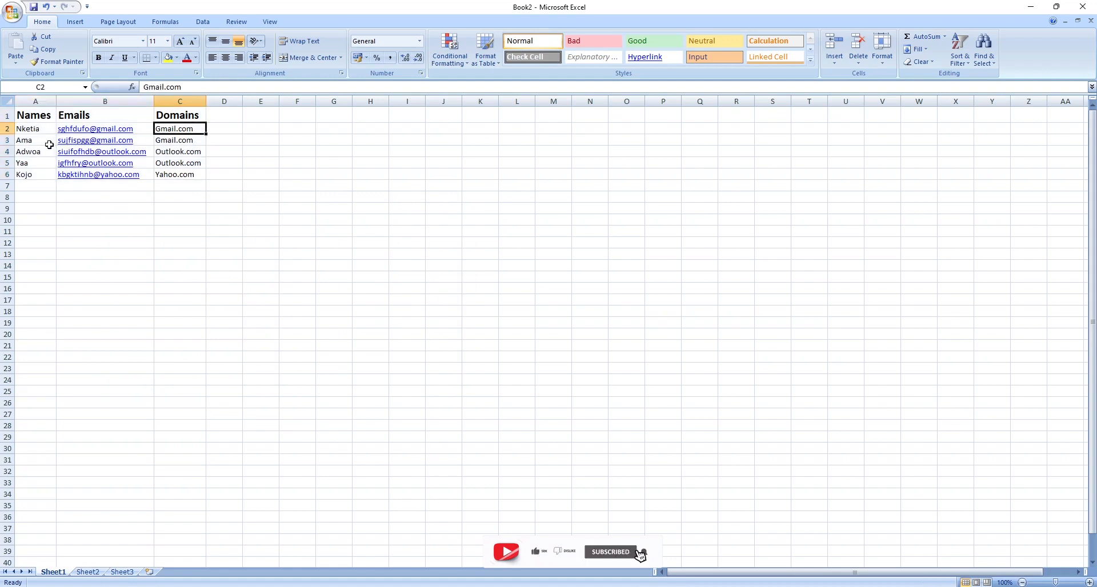
{"action": "left_click", "coordinate": [179, 141]}
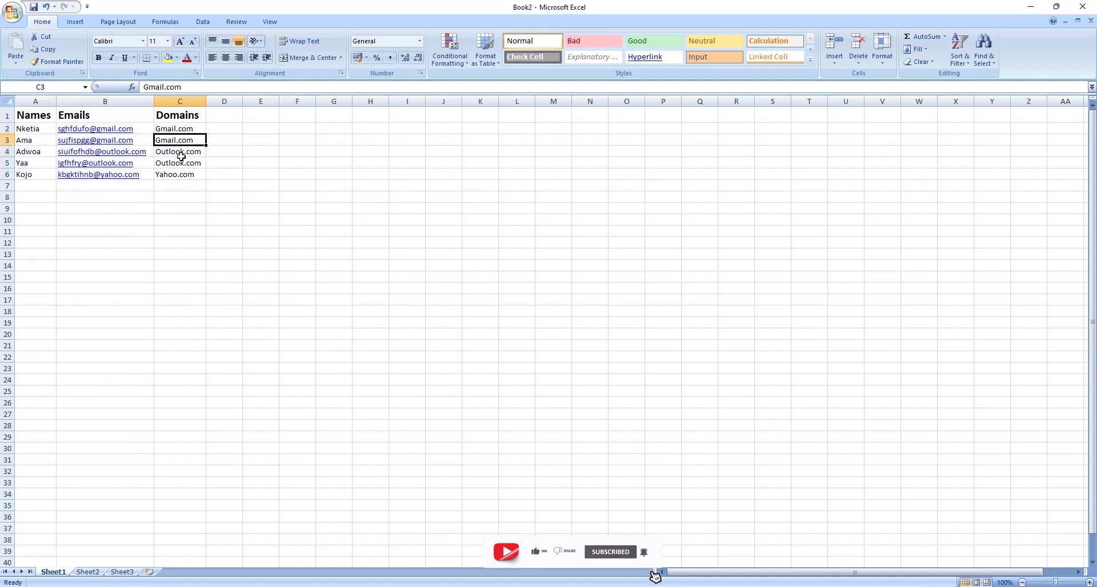
{"action": "left_click", "coordinate": [180, 154]}
{"action": "left_click", "coordinate": [178, 163]}
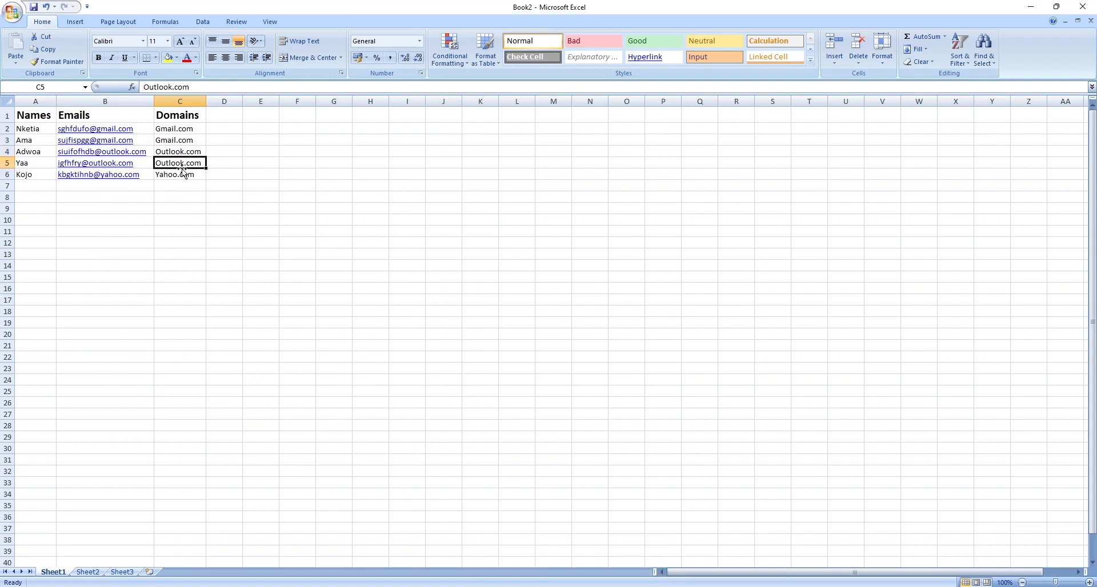
{"action": "left_click", "coordinate": [165, 175]}
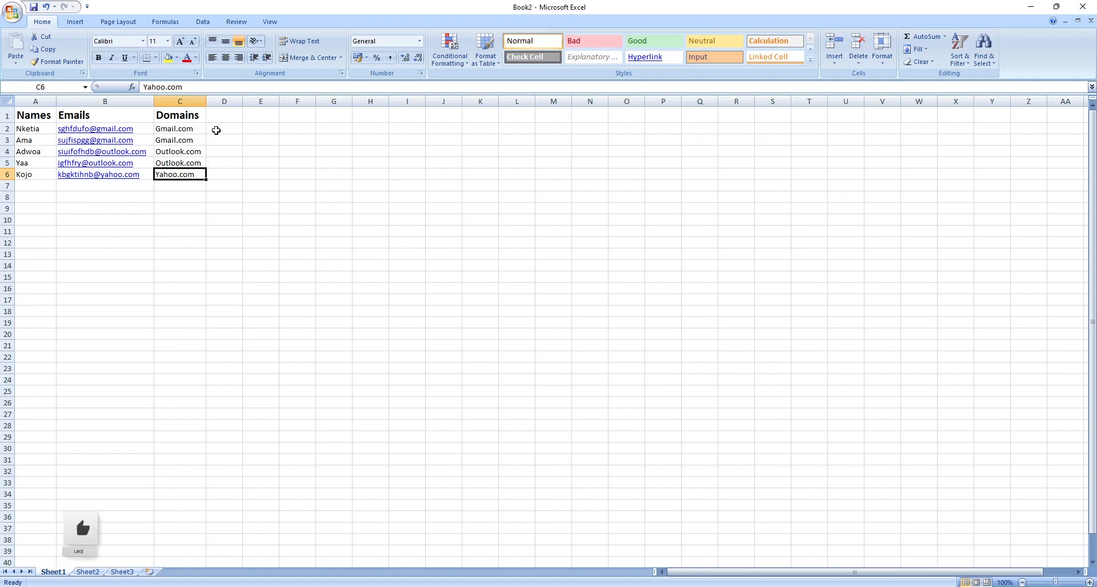
Copy the two Gmail rows into cell A1 of Sheet2, widen column B there, and return to Sheet1.
{"action": "left_click_drag", "start_coordinate": [217, 130], "coordinate": [51, 140]}
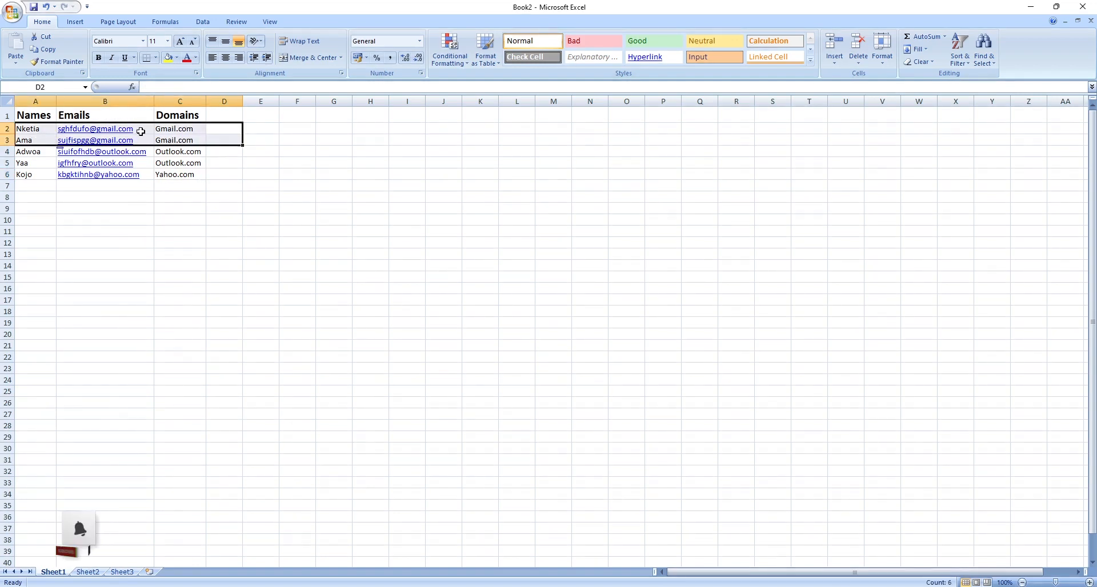
{"action": "key", "text": "ctrl+c"}
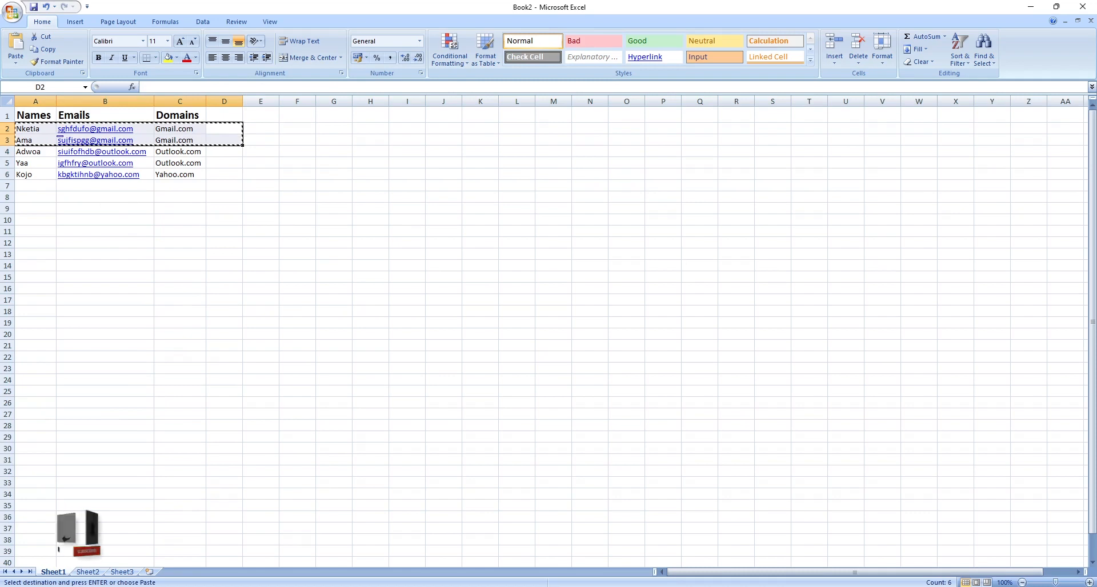
{"action": "left_click", "coordinate": [91, 572]}
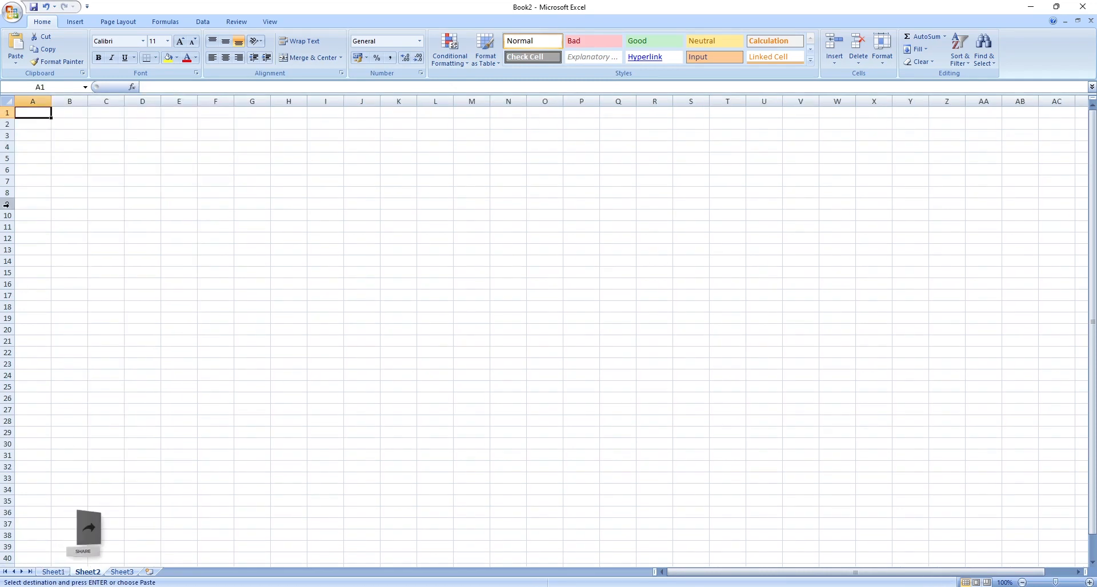
{"action": "key", "text": "ctrl+v"}
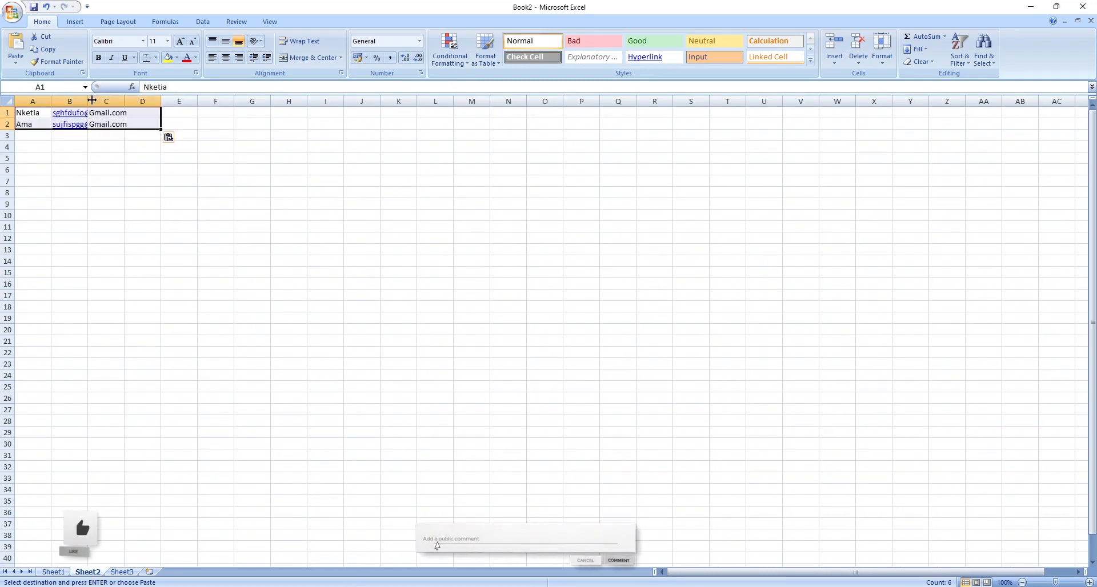
{"action": "left_click_drag", "start_coordinate": [88, 101], "coordinate": [197, 101]}
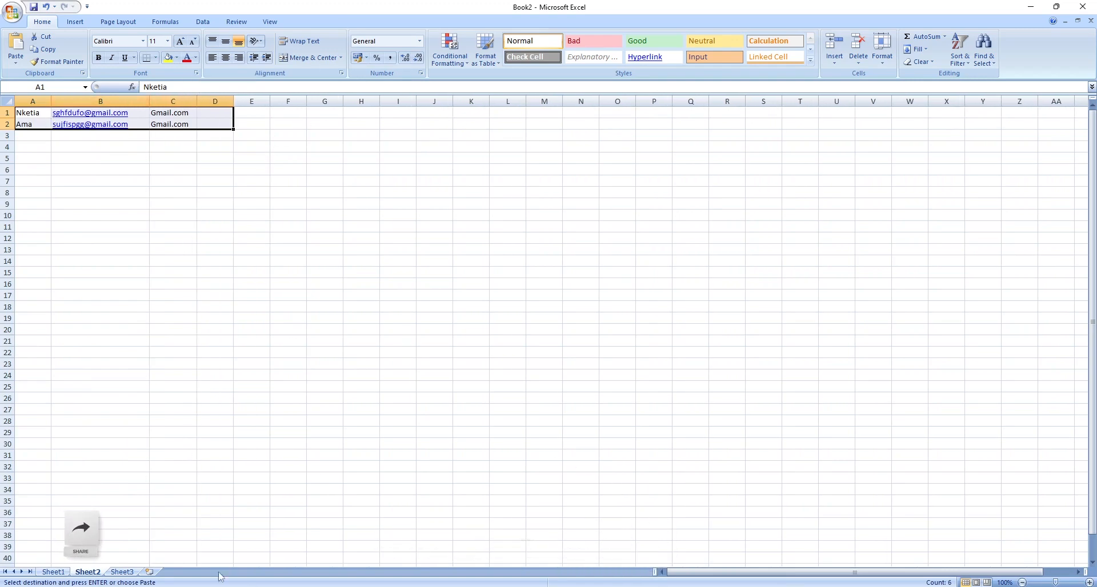
{"action": "left_click", "coordinate": [53, 573]}
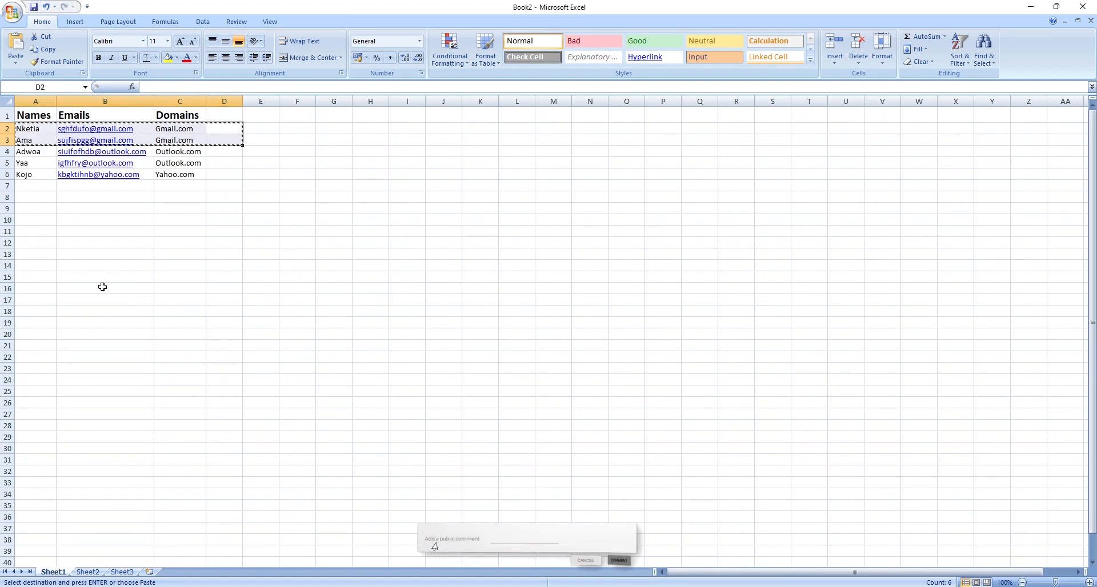
{"action": "left_click", "coordinate": [131, 208]}
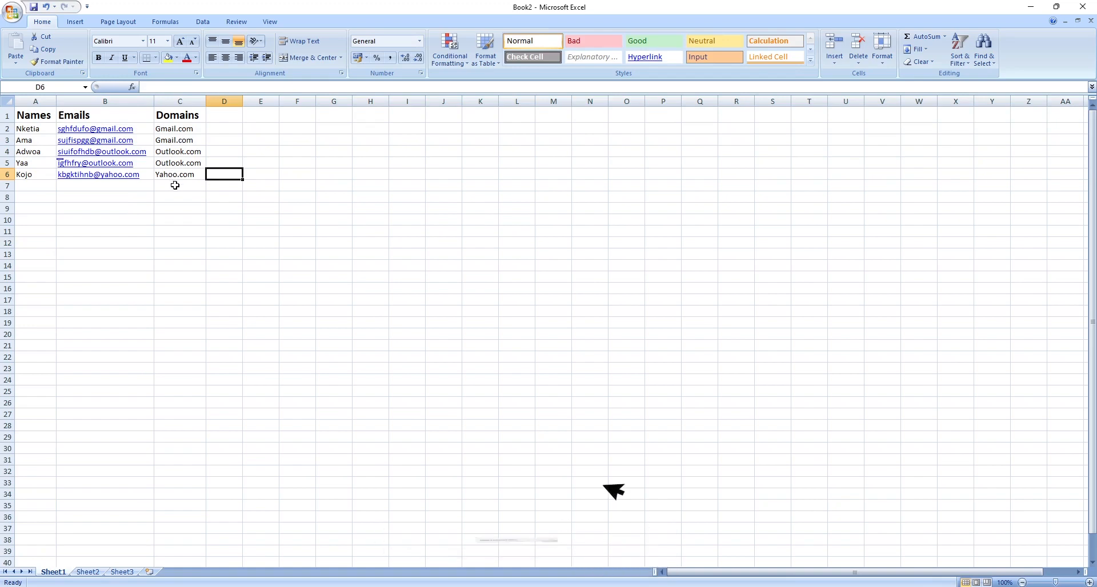
{"action": "left_click", "coordinate": [220, 131]}
{"action": "mouse_move", "coordinate": [220, 131]}
{"action": "left_mouse_down"}
{"action": "mouse_move", "coordinate": [112, 189]}
{"action": "mouse_move", "coordinate": [70, 257]}
{"action": "mouse_move", "coordinate": [42, 260]}
{"action": "mouse_move", "coordinate": [131, 141]}
{"action": "mouse_move", "coordinate": [211, 140]}
{"action": "left_mouse_up"}
{"action": "left_click", "coordinate": [220, 140]}
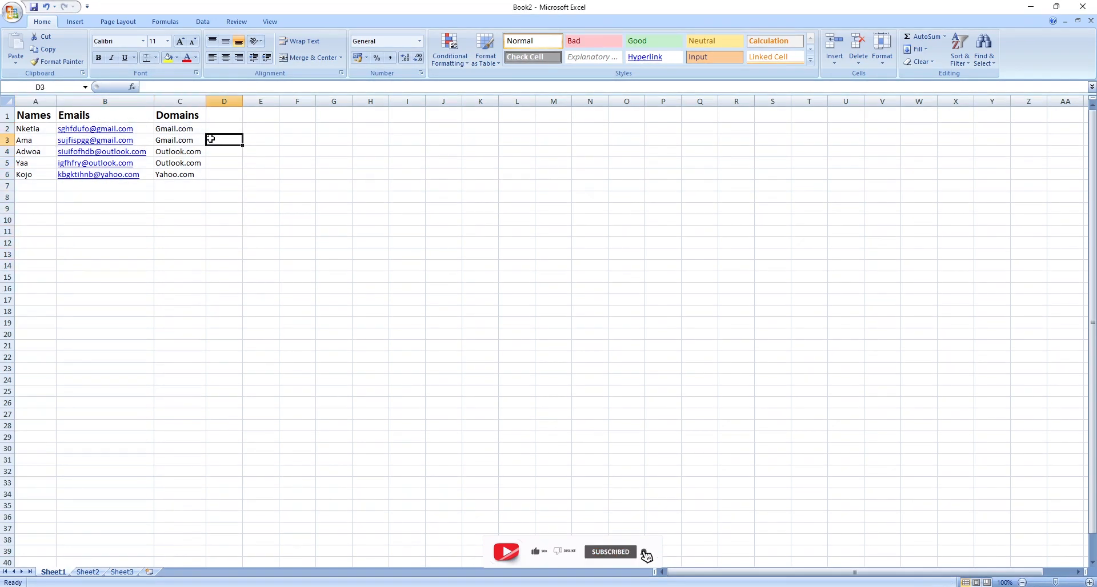
Copy rows 2 and 3 (the Gmail rows) from Sheet1 and paste them at cell A4 of Sheet2.
{"action": "left_click", "coordinate": [3, 129]}
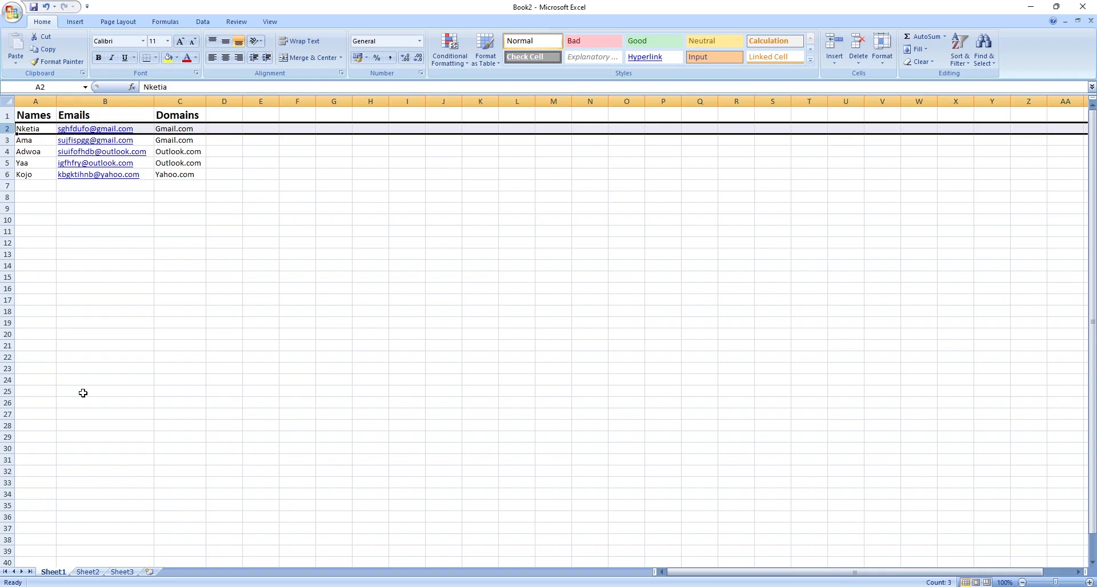
{"action": "left_click", "coordinate": [5, 391], "text": "shift"}
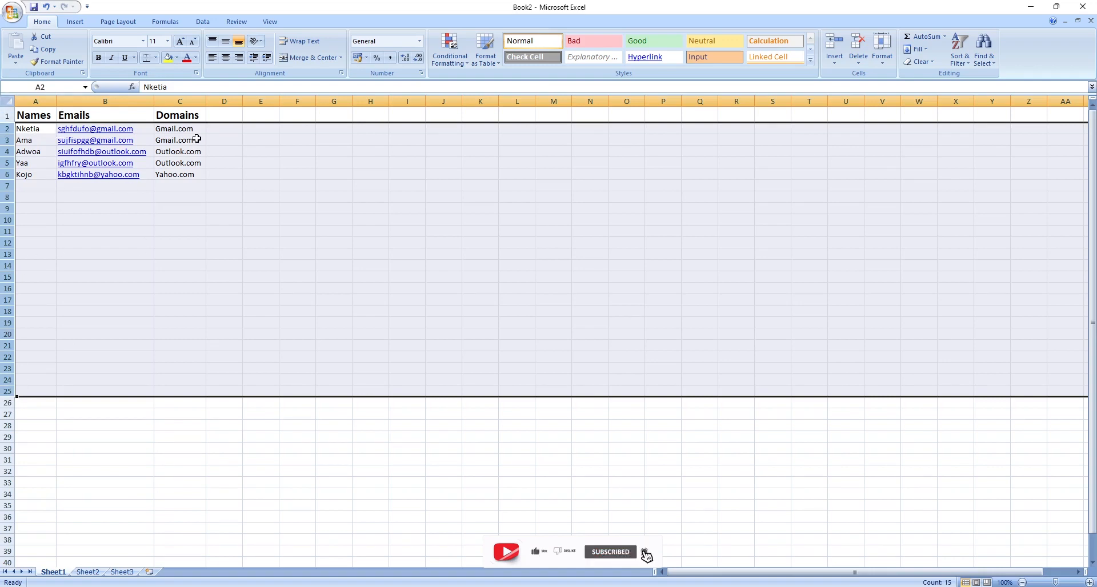
{"action": "left_click", "coordinate": [3, 140], "text": "shift"}
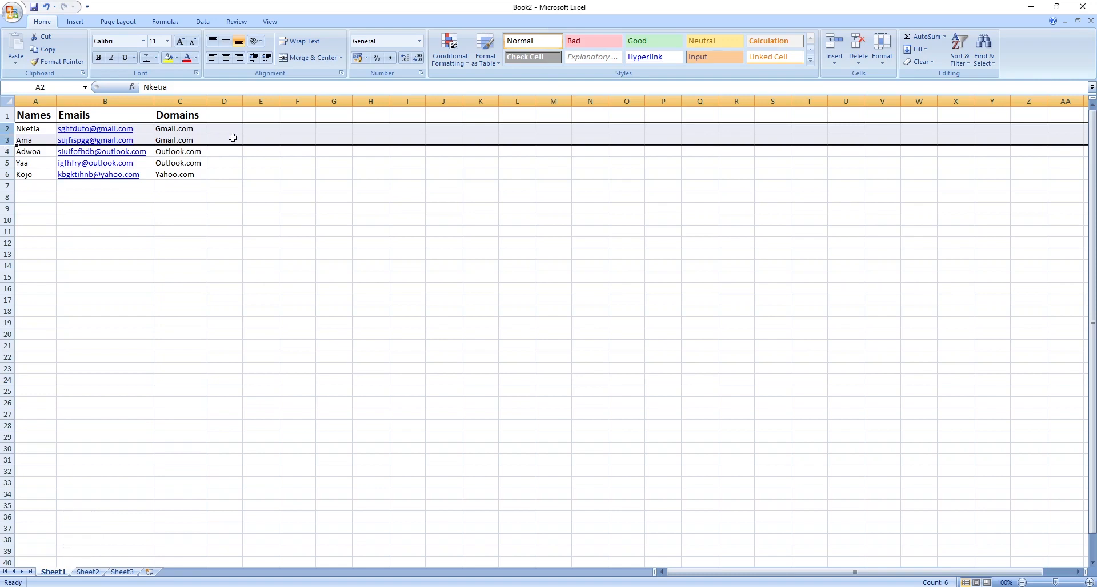
{"action": "key", "text": "ctrl+c"}
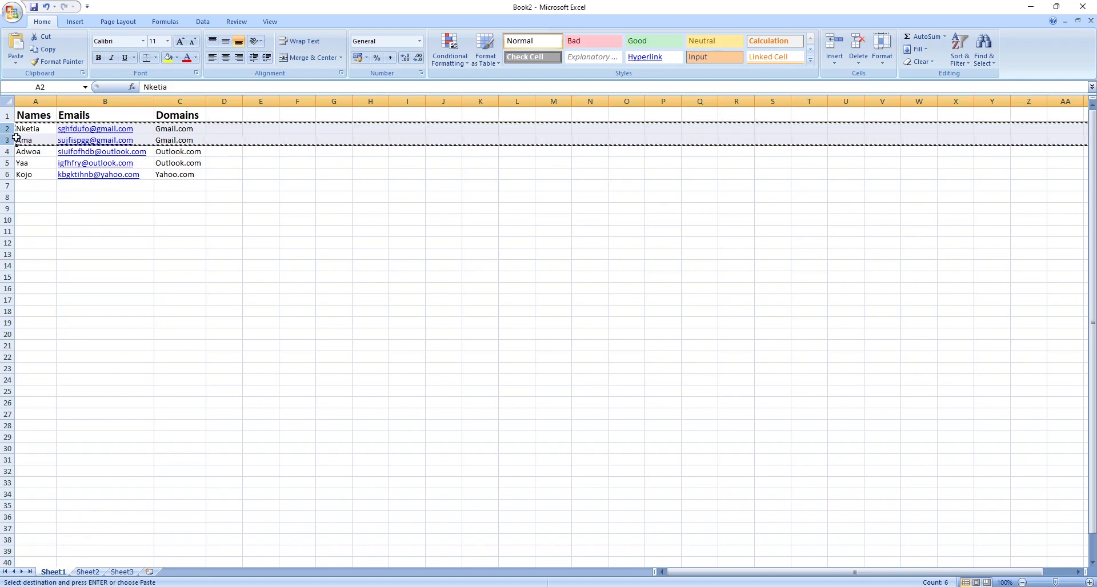
{"action": "left_click", "coordinate": [88, 572]}
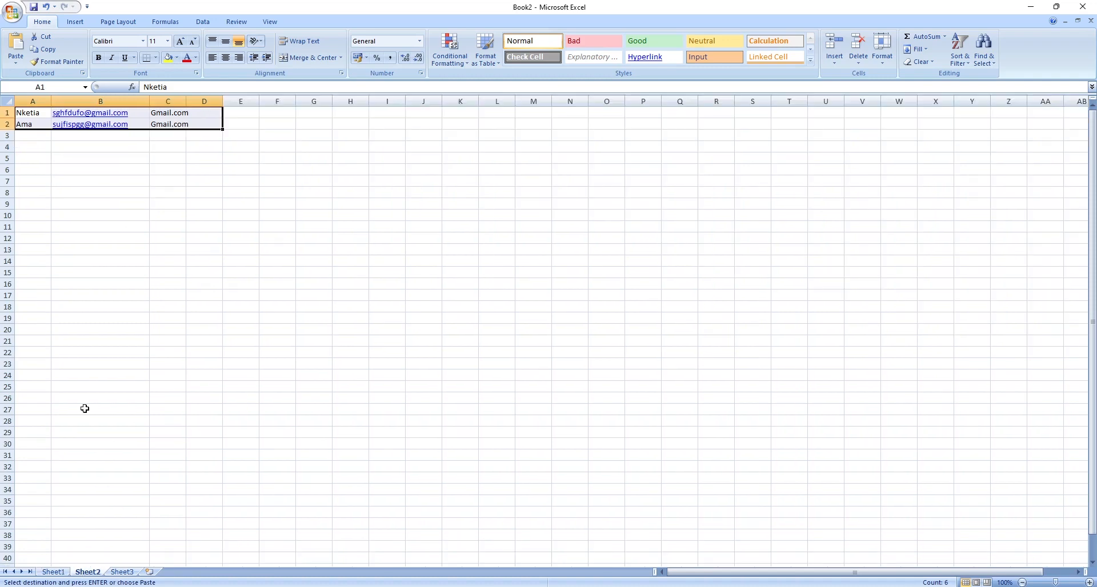
{"action": "left_click", "coordinate": [33, 147]}
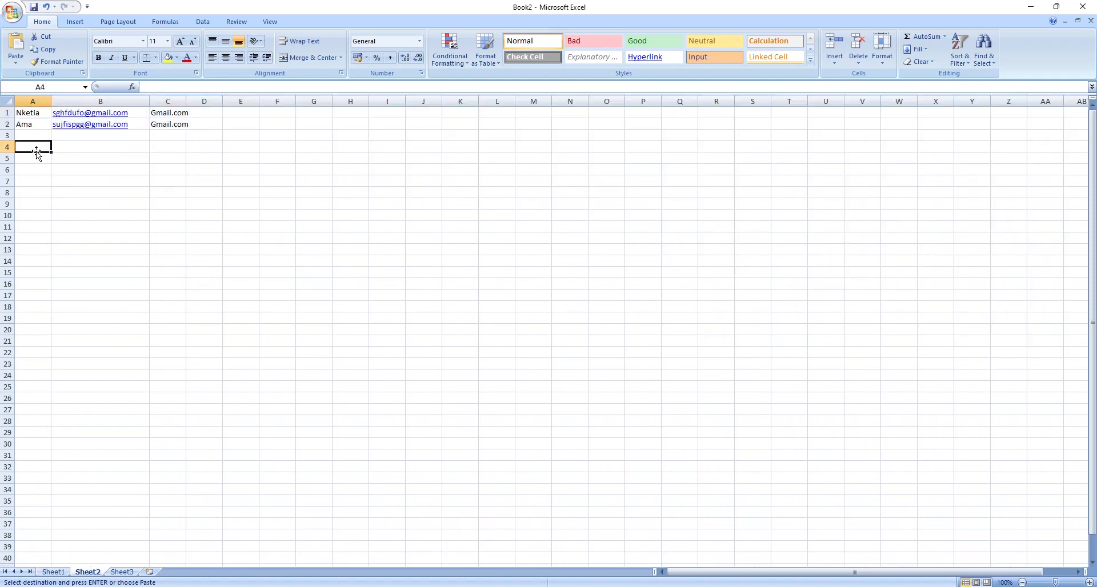
{"action": "key", "text": "ctrl+v"}
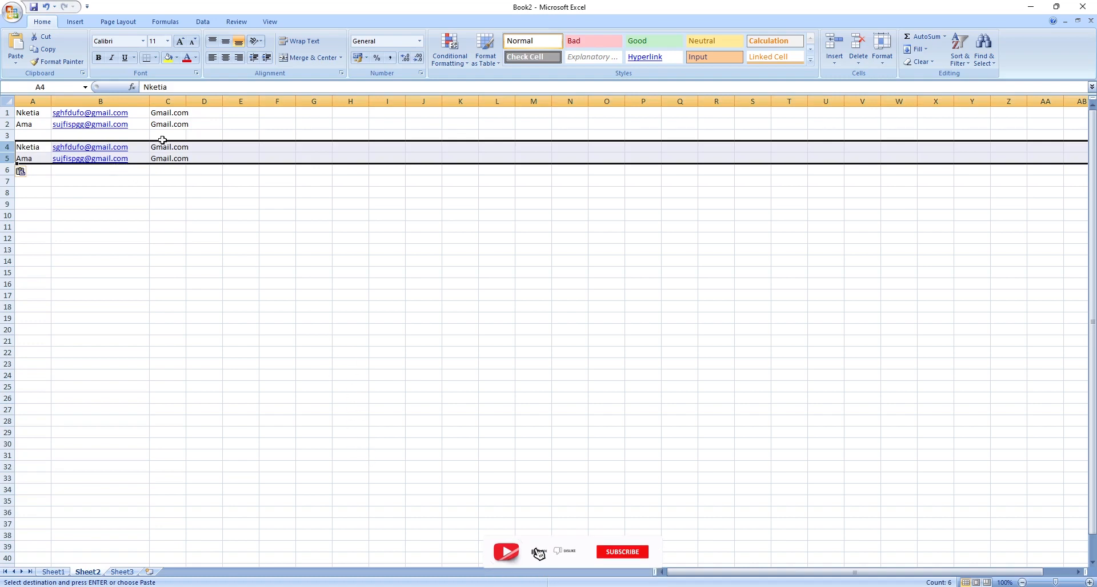
Replace that copy in rows 4–5 of Sheet2 with the two Outlook rows copied from Sheet1, then widen column B.
{"action": "left_click", "coordinate": [53, 572]}
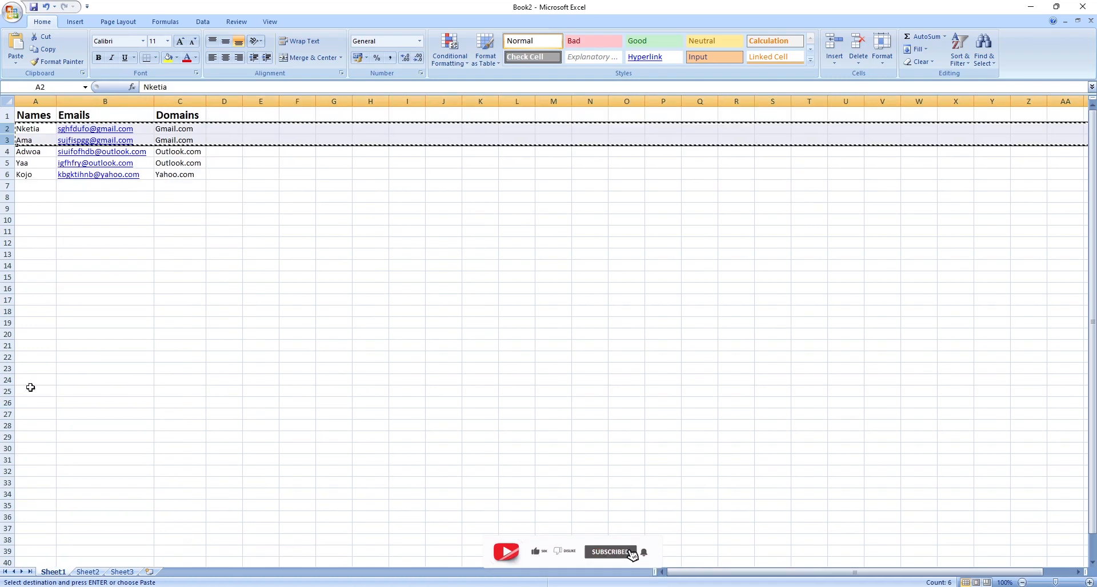
{"action": "left_click", "coordinate": [7, 151]}
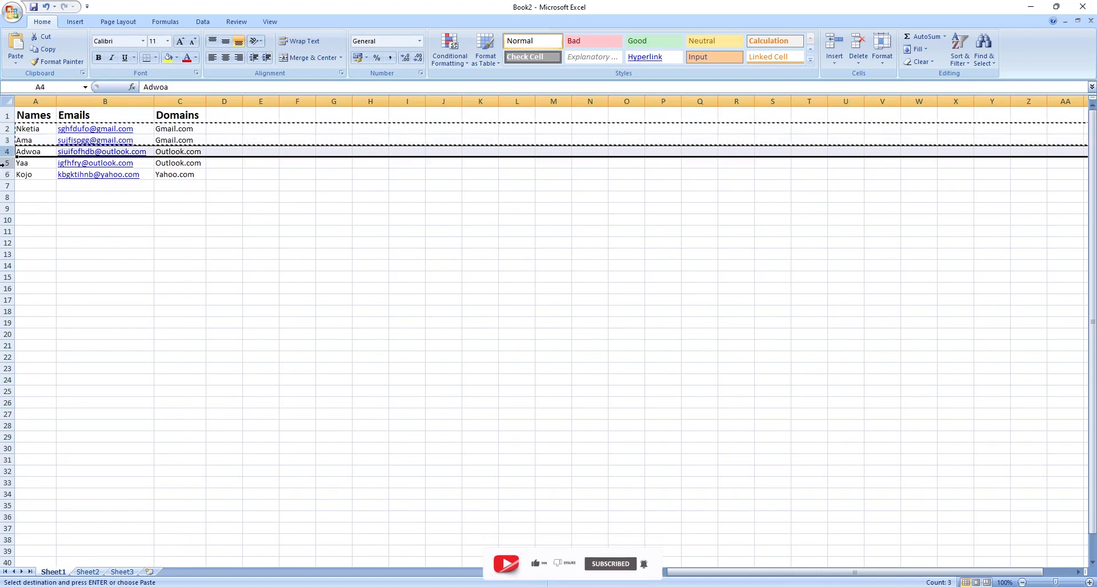
{"action": "key", "text": "shift+Down"}
{"action": "key", "text": "ctrl+c"}
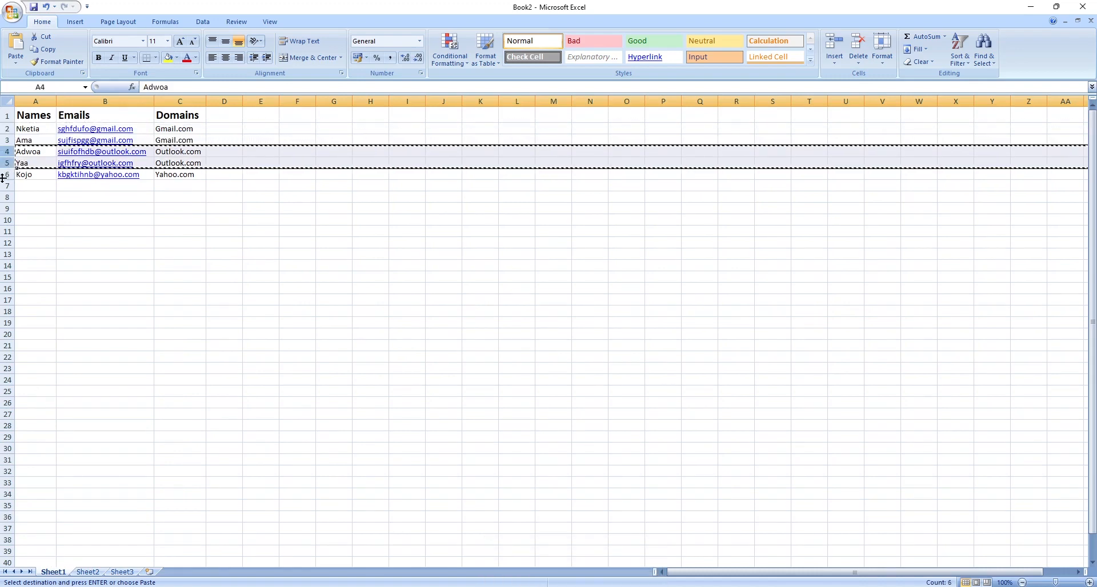
{"action": "left_click", "coordinate": [88, 572]}
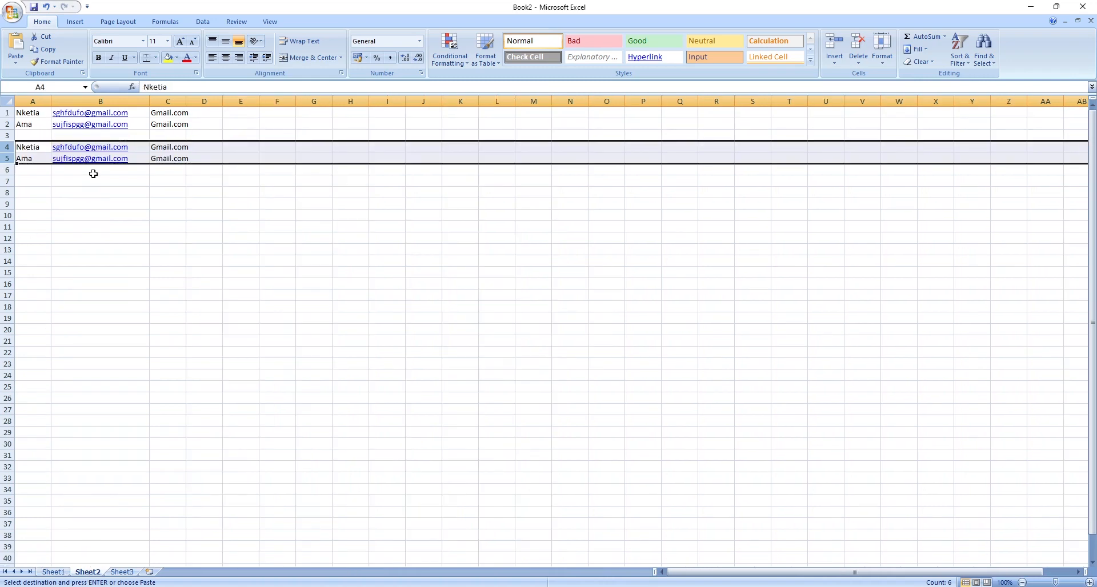
{"action": "key", "text": "Delete"}
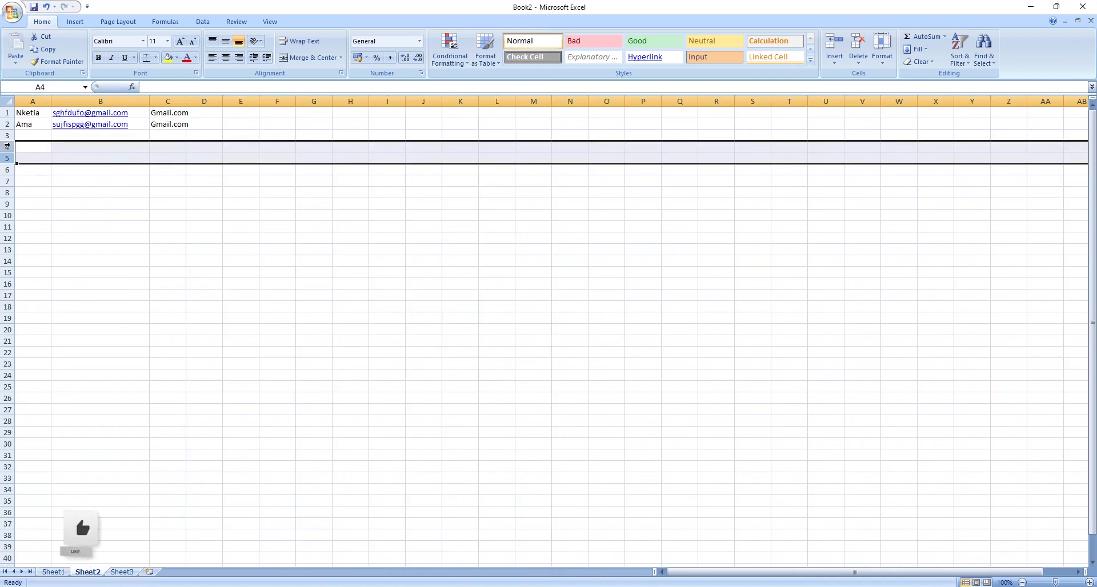
{"action": "left_click", "coordinate": [4, 146]}
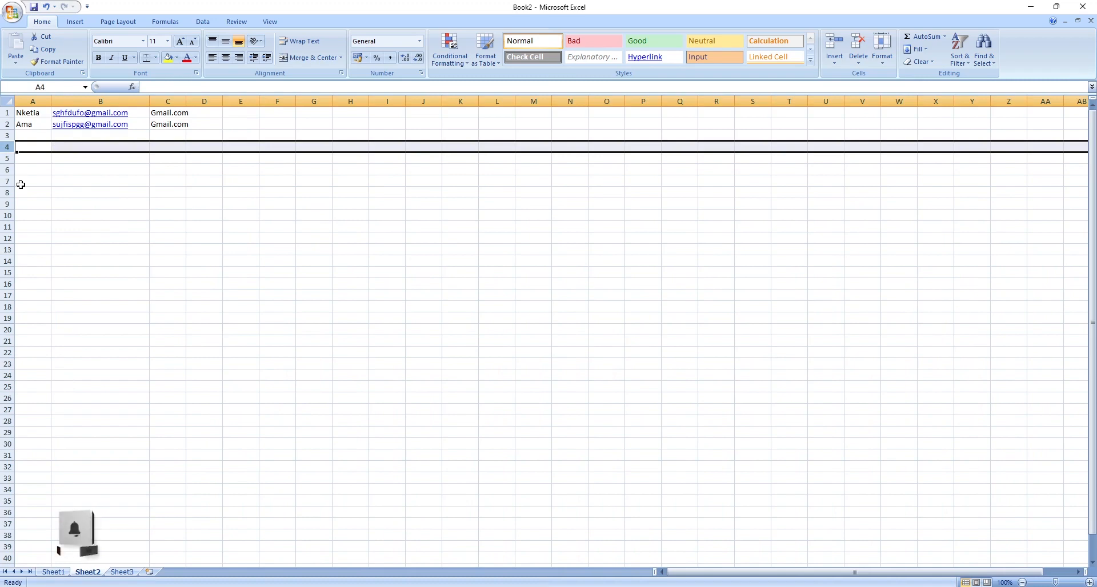
{"action": "key", "text": "ctrl+c"}
{"action": "key", "text": "ctrl+v"}
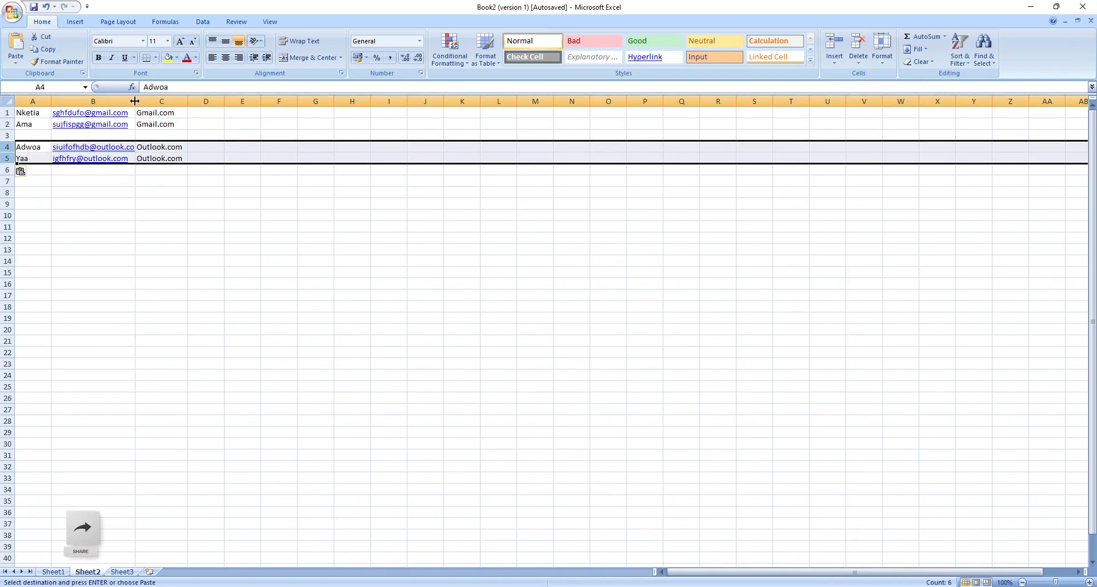
{"action": "left_click_drag", "start_coordinate": [135, 101], "coordinate": [160, 101]}
{"action": "left_click", "coordinate": [116, 191]}
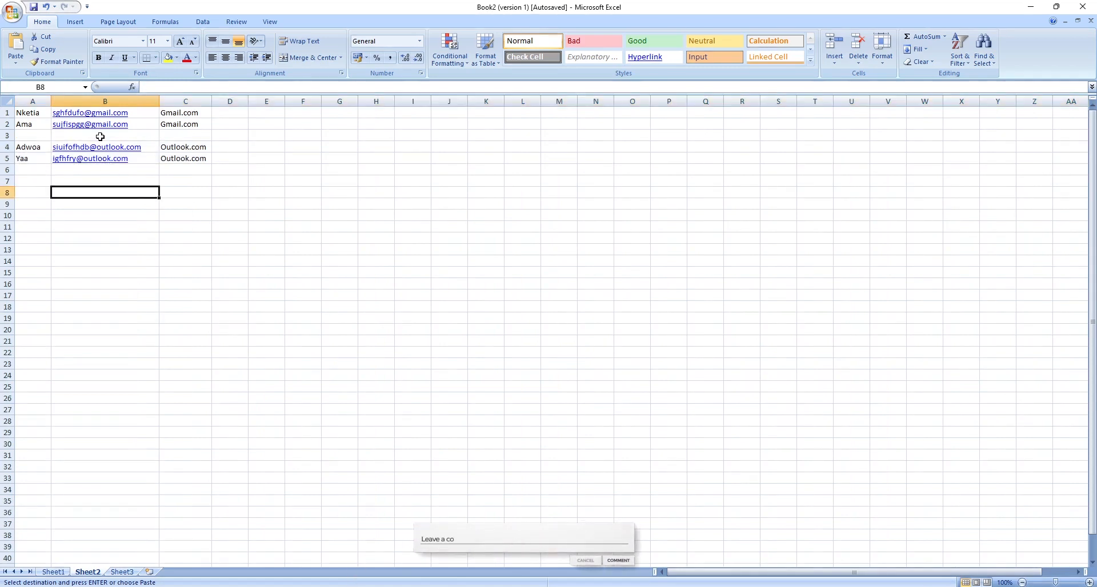
Switch back to Sheet1 and select columns A through C of the table.
{"action": "left_click", "coordinate": [53, 572]}
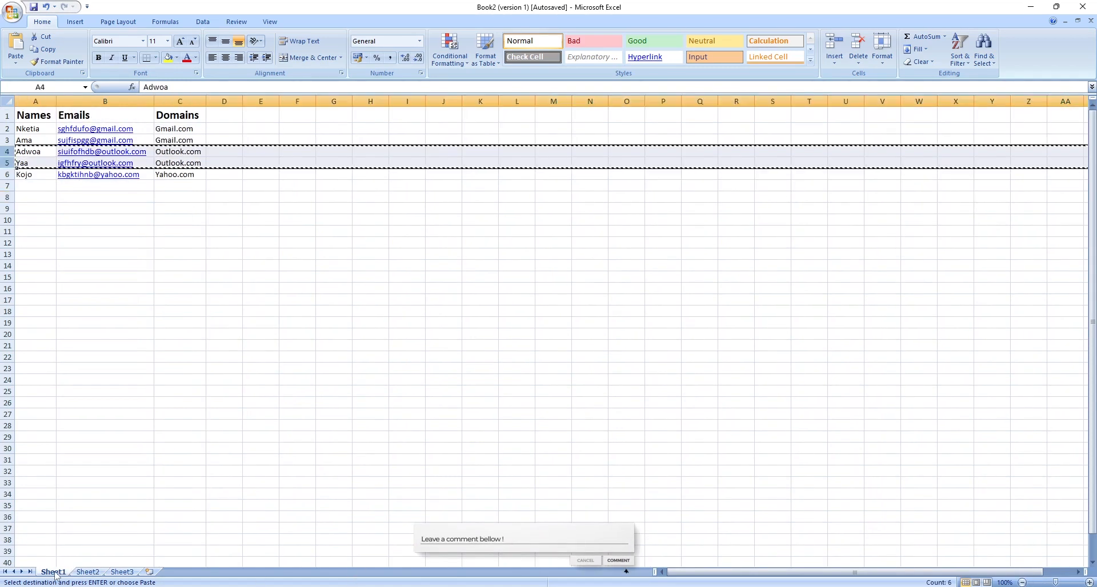
{"action": "left_click", "coordinate": [188, 173]}
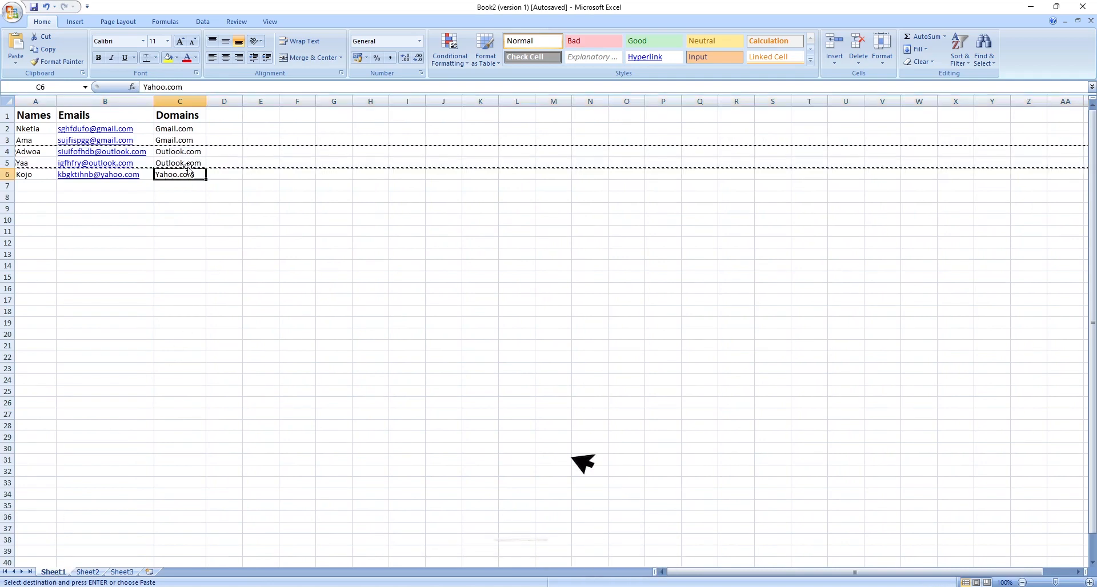
{"action": "double_click", "coordinate": [187, 163]}
{"action": "left_click", "coordinate": [188, 186]}
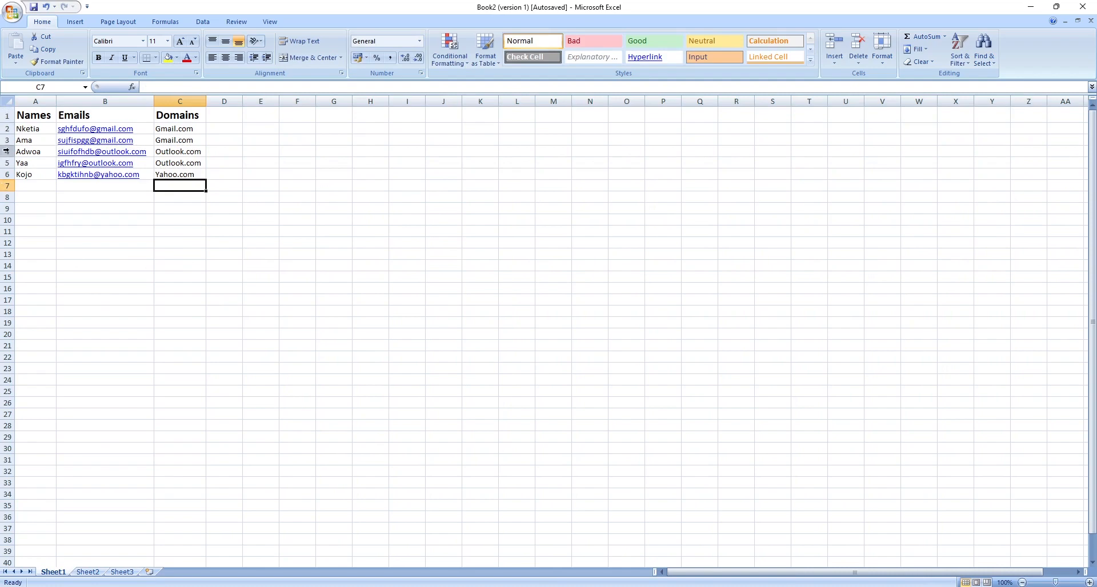
{"action": "left_click", "coordinate": [23, 98]}
{"action": "left_click", "coordinate": [171, 99], "text": "shift"}
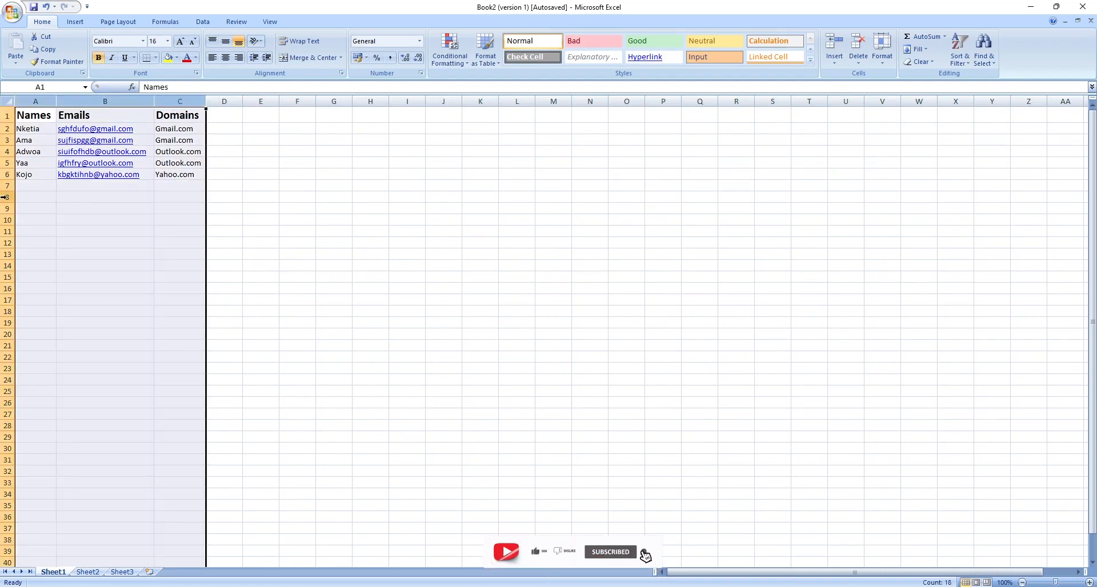
{"action": "left_click", "coordinate": [269, 166]}
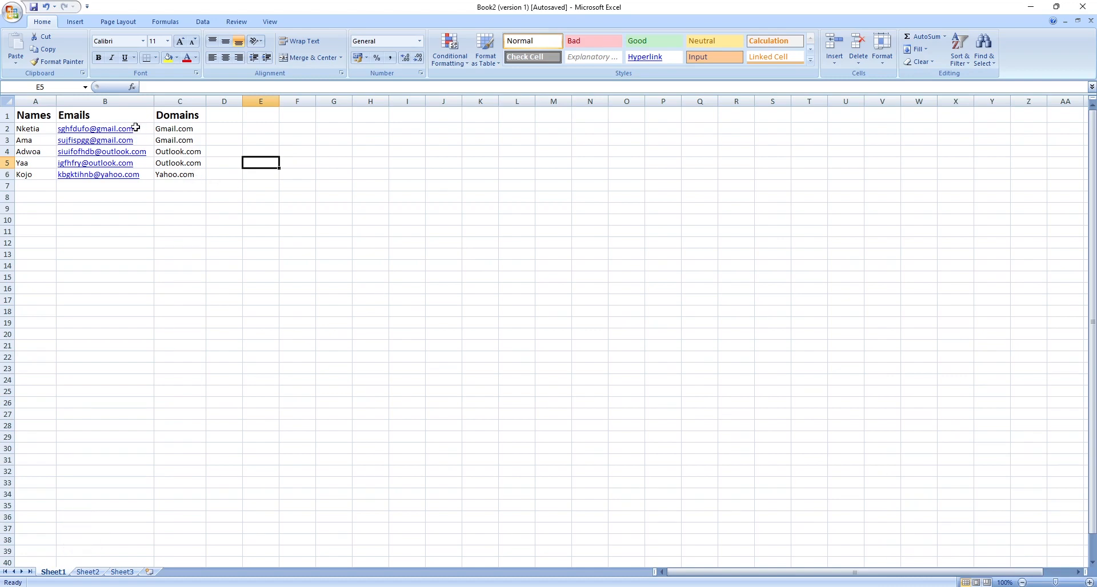
Append a comma to both Gmail domains and a period to both Outlook domains in the Domains column.
{"action": "double_click", "coordinate": [192, 128]}
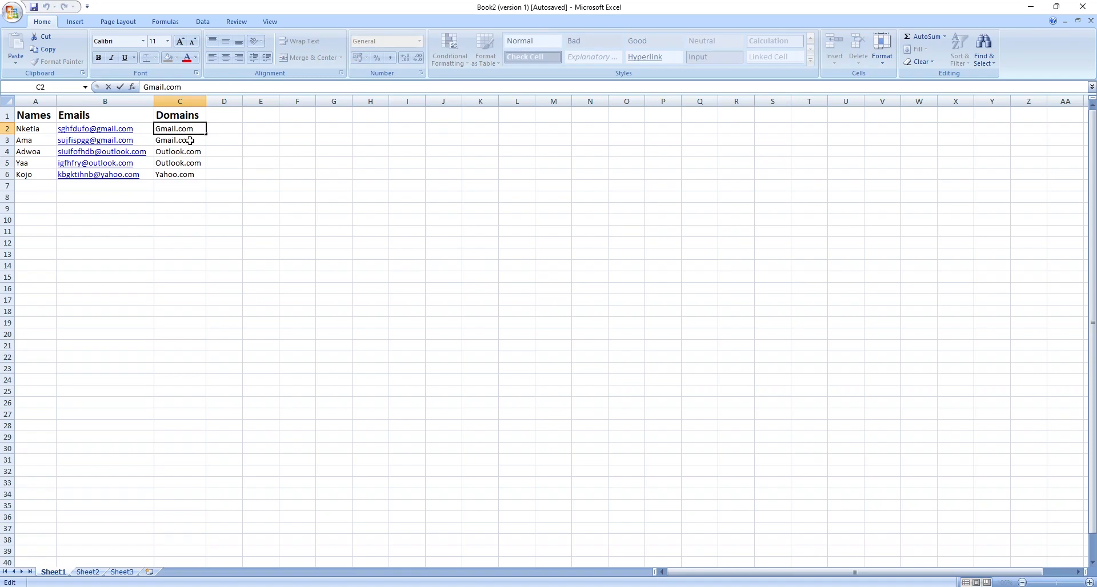
{"action": "double_click", "coordinate": [195, 139]}
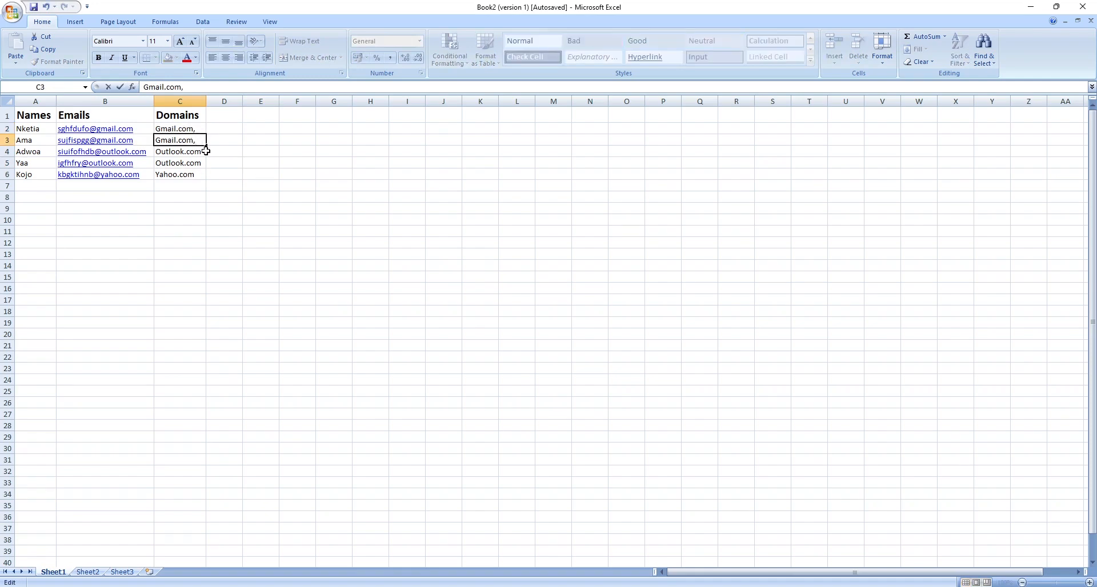
{"action": "double_click", "coordinate": [202, 152]}
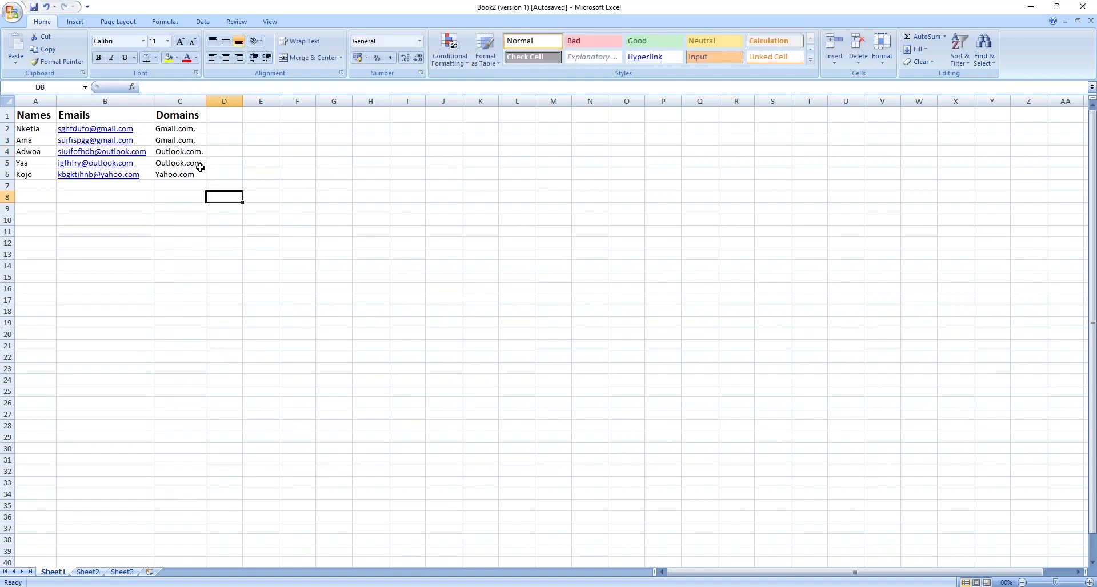
{"action": "left_click", "coordinate": [169, 182]}
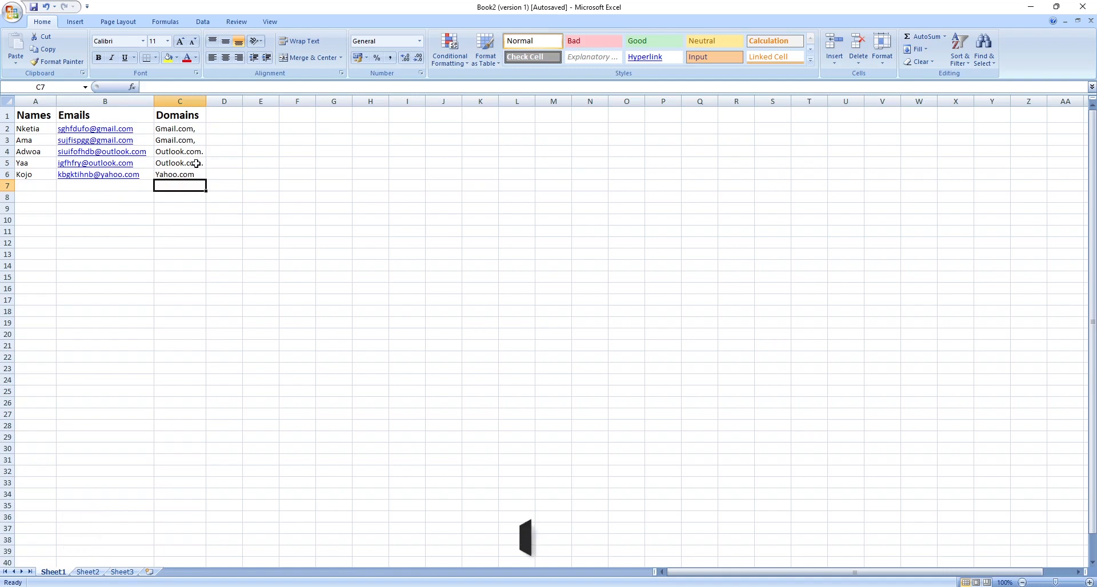
{"action": "left_click", "coordinate": [177, 163]}
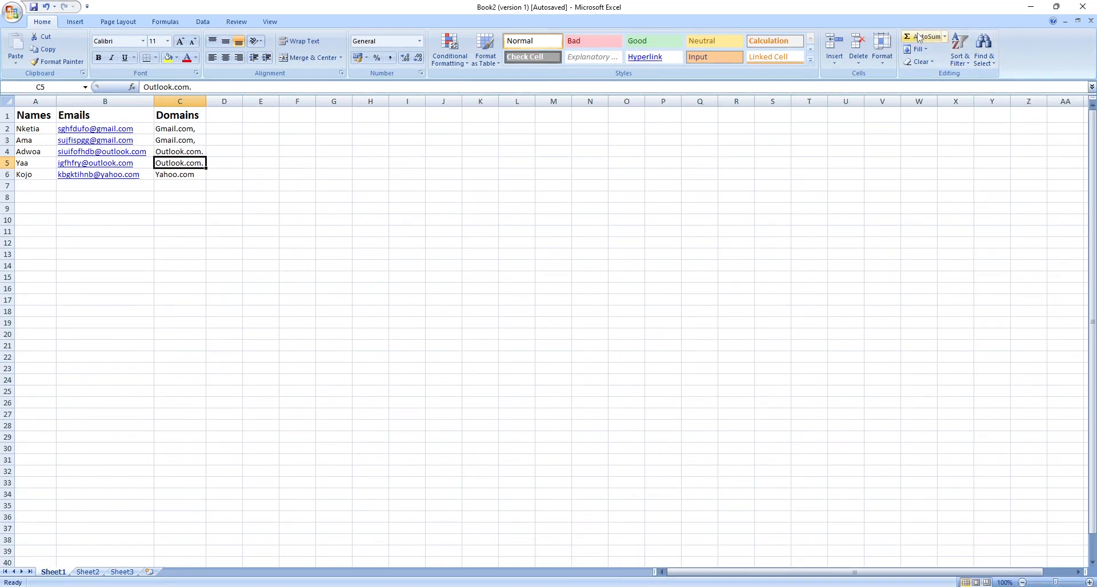
Use Find and Replace to replace all "com," with "com" and acknowledge the result.
{"action": "left_click", "coordinate": [990, 56]}
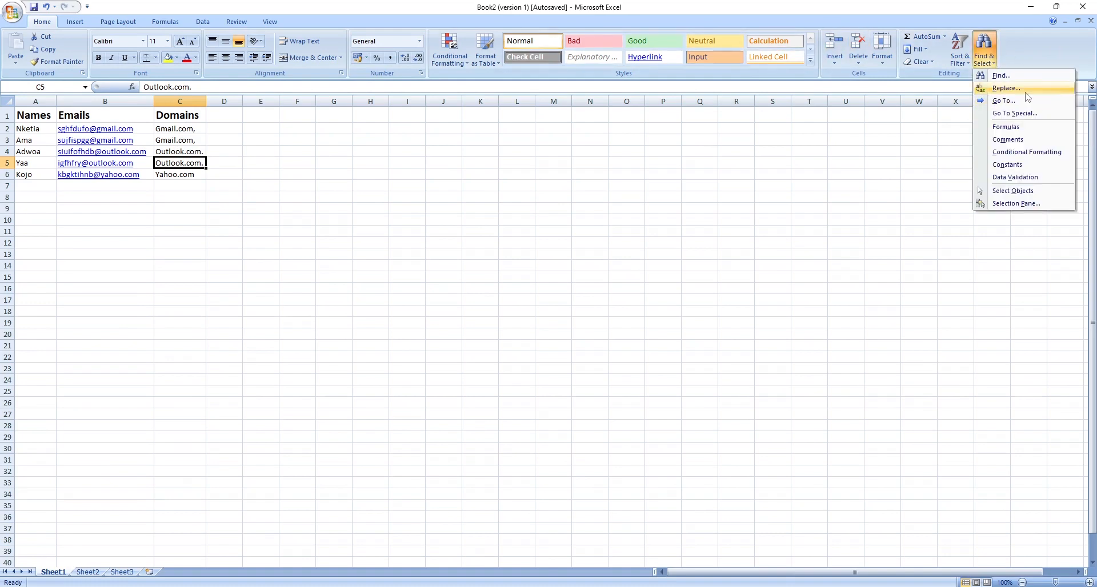
{"action": "left_click", "coordinate": [1004, 89]}
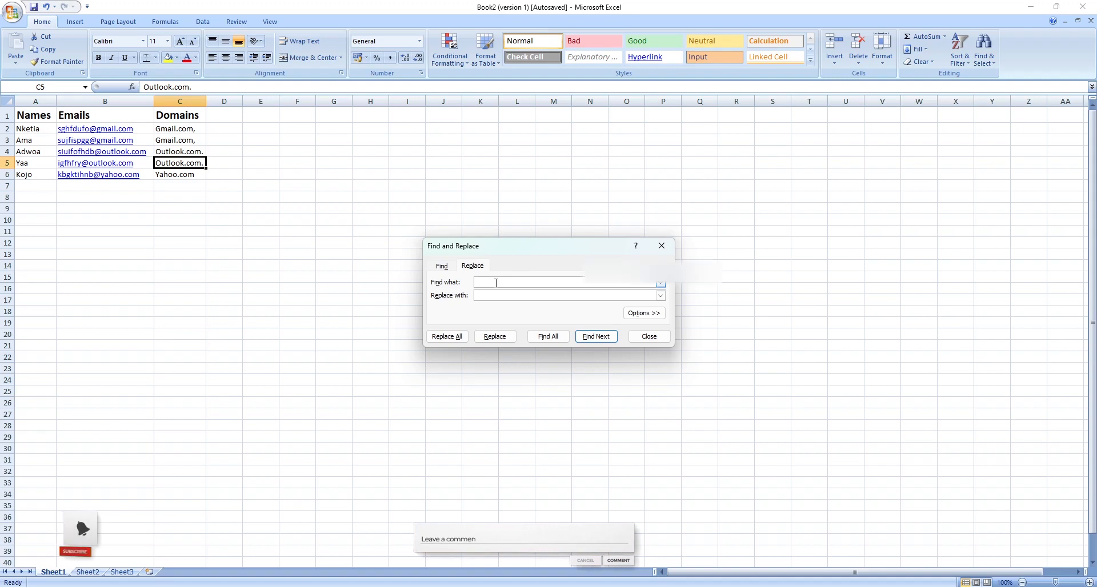
{"action": "type", "text": "co"}
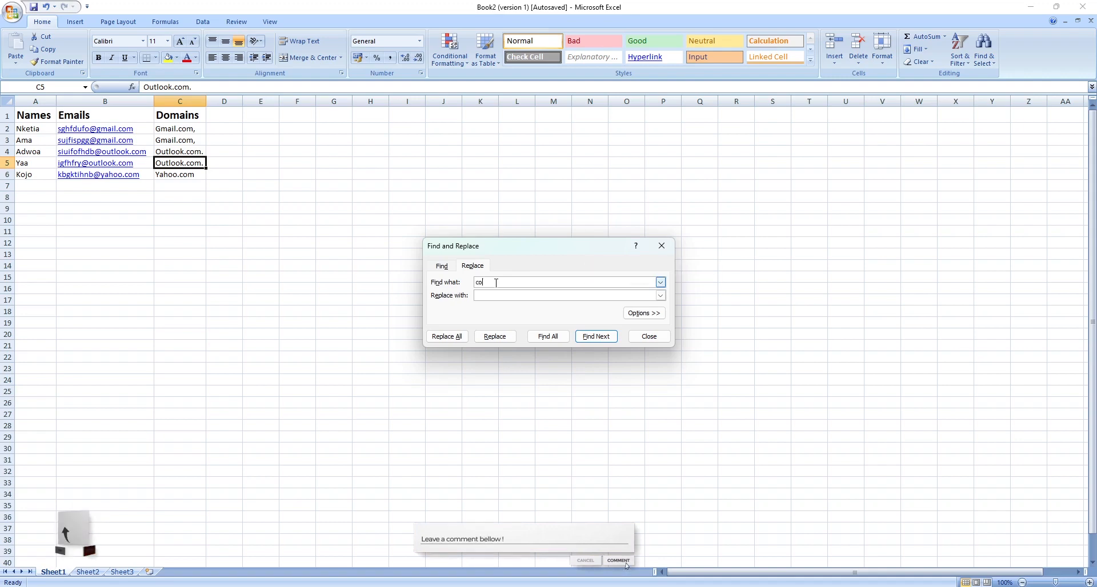
{"action": "type", "text": "m,"}
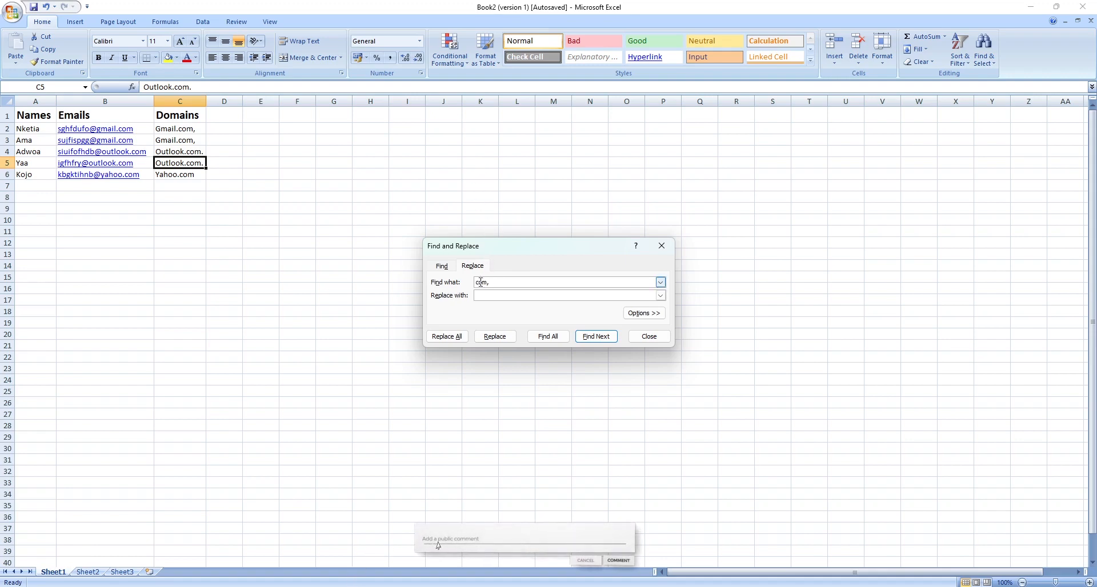
{"action": "left_click", "coordinate": [495, 295]}
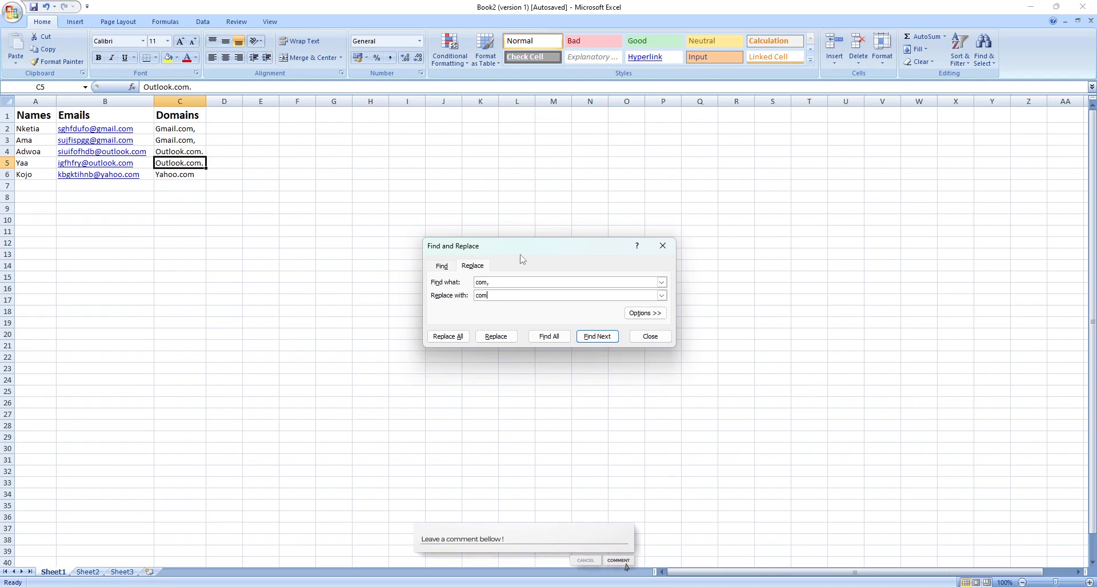
{"action": "left_click", "coordinate": [449, 337]}
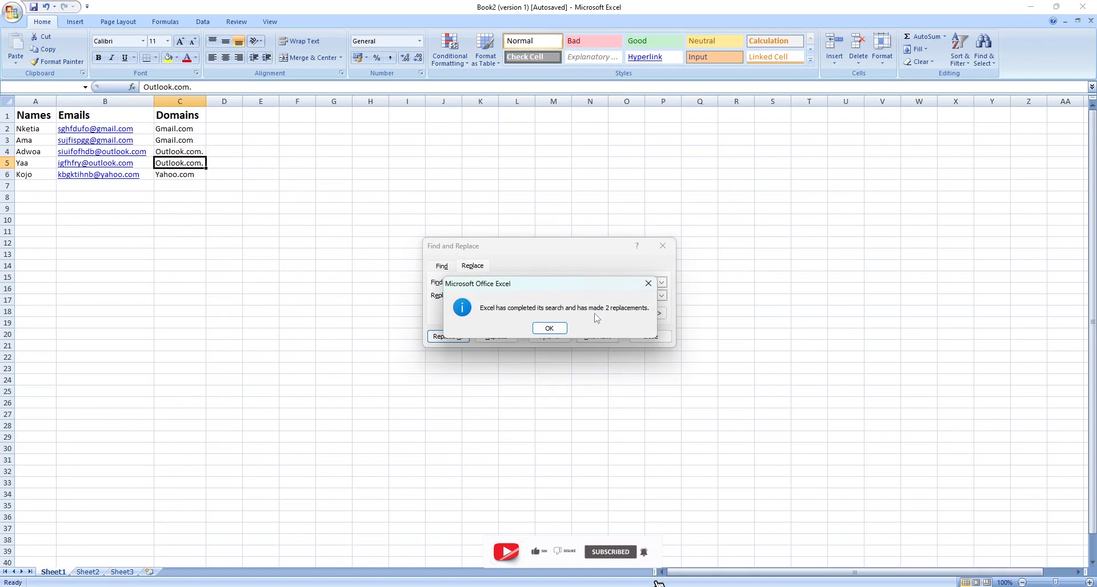
{"action": "left_click", "coordinate": [549, 328]}
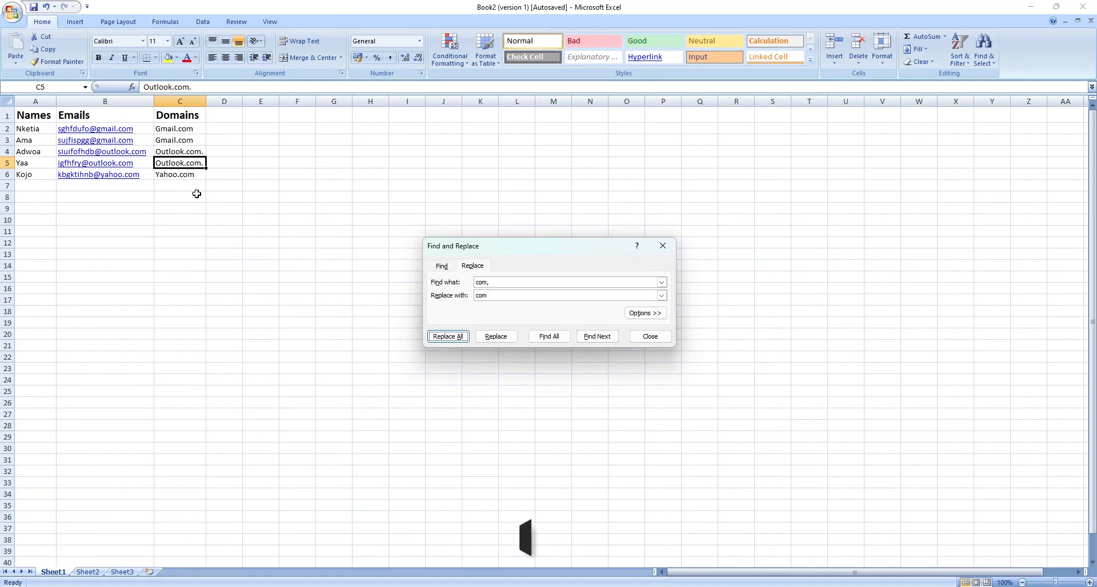
Replace every period in the sheet with nothing, then close the dialog and undo that replacement.
{"action": "left_click", "coordinate": [513, 281]}
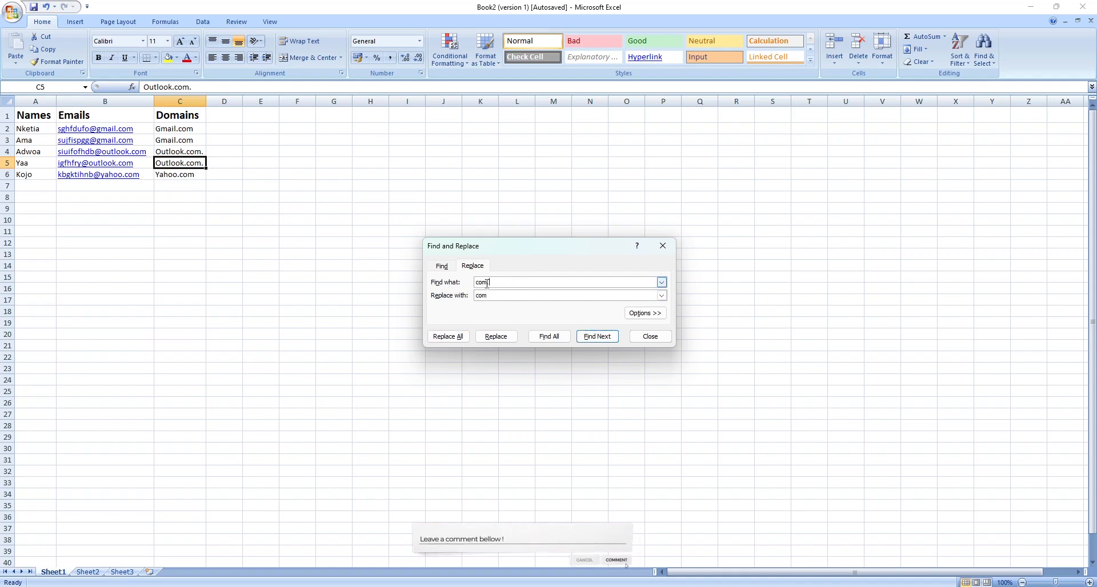
{"action": "left_click_drag", "start_coordinate": [491, 283], "coordinate": [461, 282]}
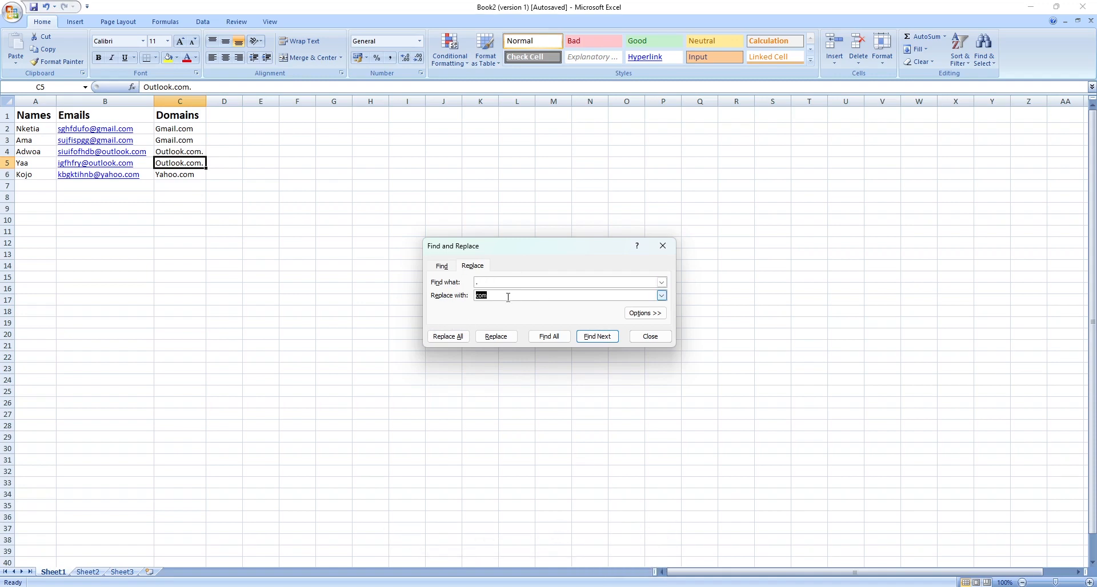
{"action": "left_click", "coordinate": [449, 337]}
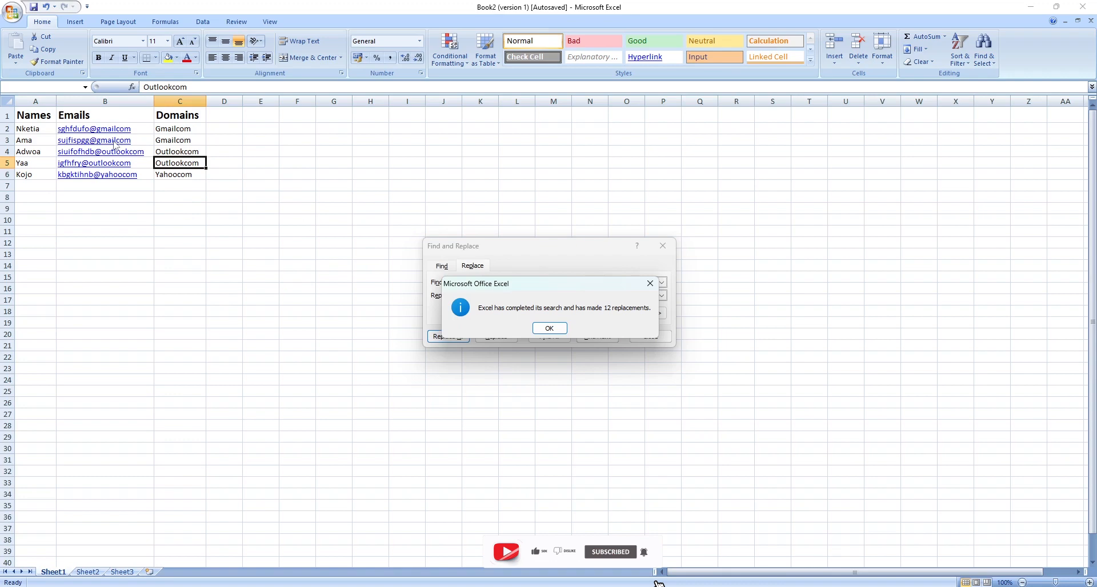
{"action": "left_click", "coordinate": [549, 328]}
{"action": "left_click", "coordinate": [484, 280]}
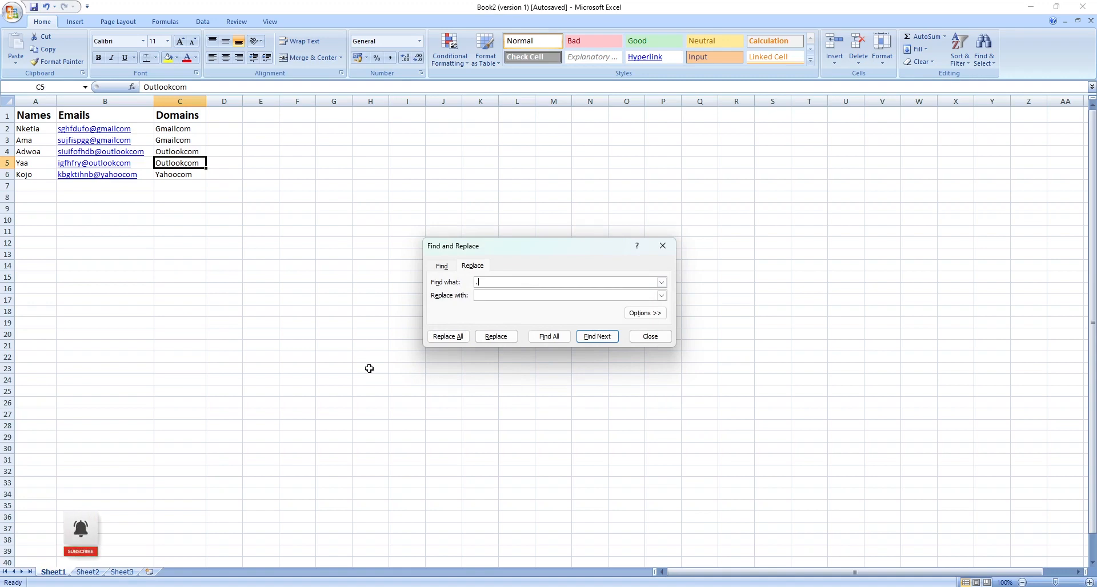
{"action": "left_click", "coordinate": [651, 336]}
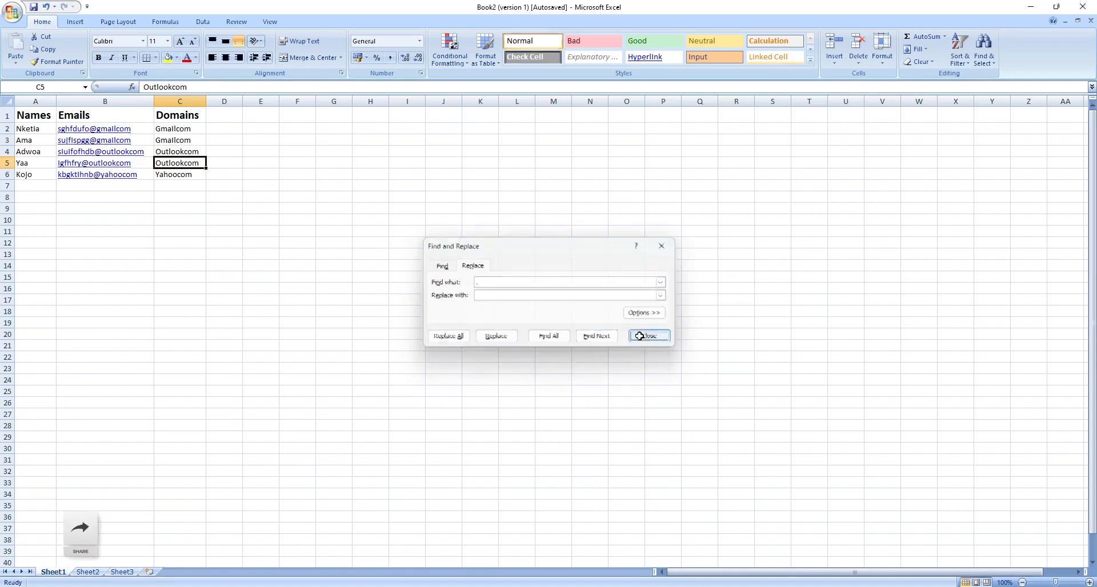
{"action": "key", "text": "ctrl+z"}
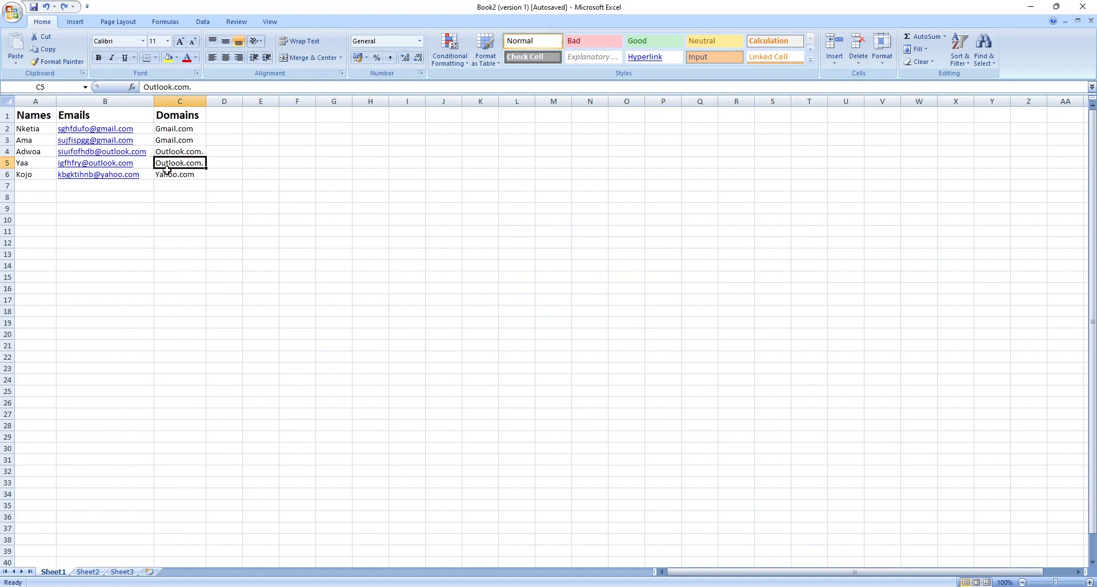
Use Find and Replace to replace all "com." with "com", acknowledge the result and close the dialog.
{"action": "left_click", "coordinate": [984, 49]}
{"action": "left_click", "coordinate": [1022, 90]}
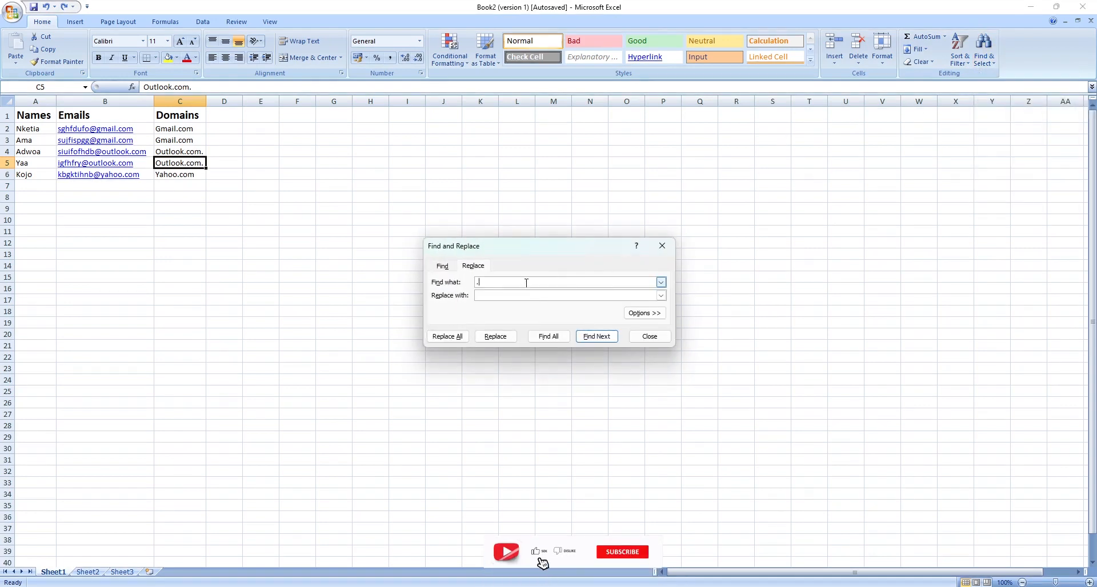
{"action": "type", "text": "com."}
{"action": "left_click", "coordinate": [568, 250]}
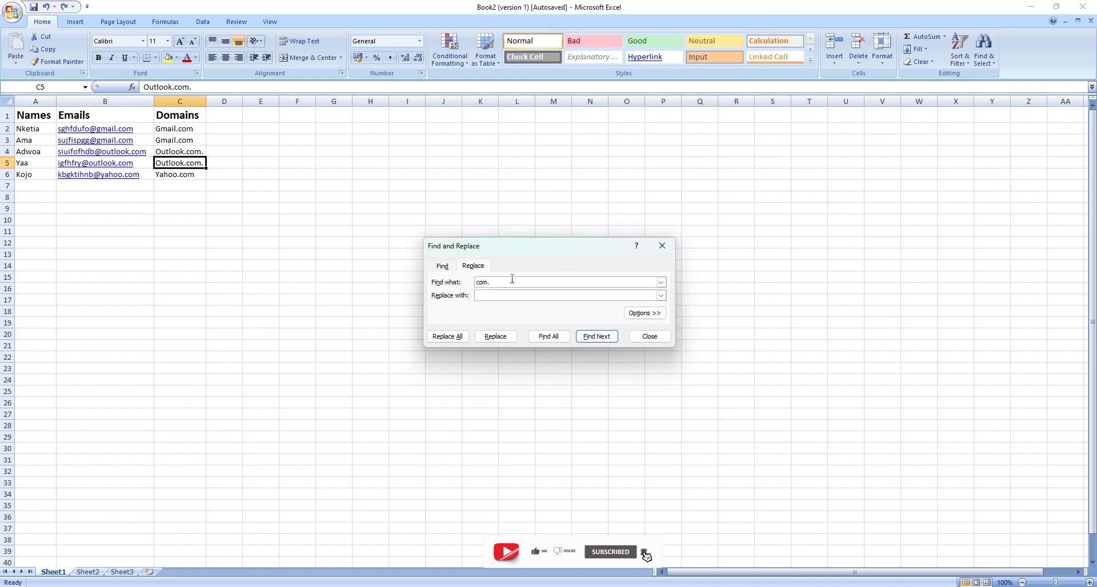
{"action": "left_click", "coordinate": [509, 295]}
{"action": "type", "text": "come"}
{"action": "key", "text": "BackSpace"}
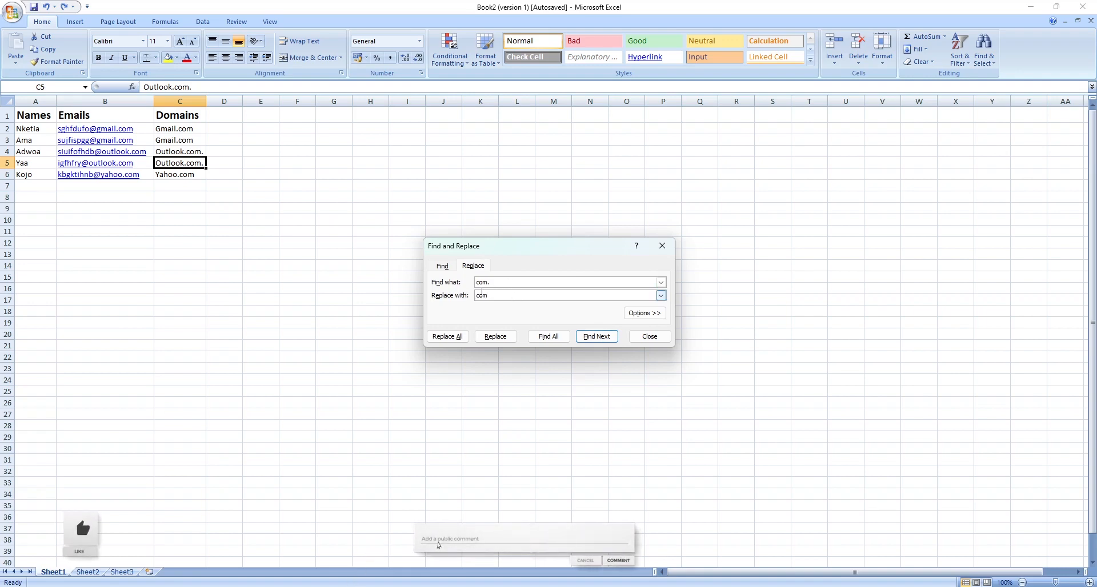
{"action": "left_click", "coordinate": [448, 336]}
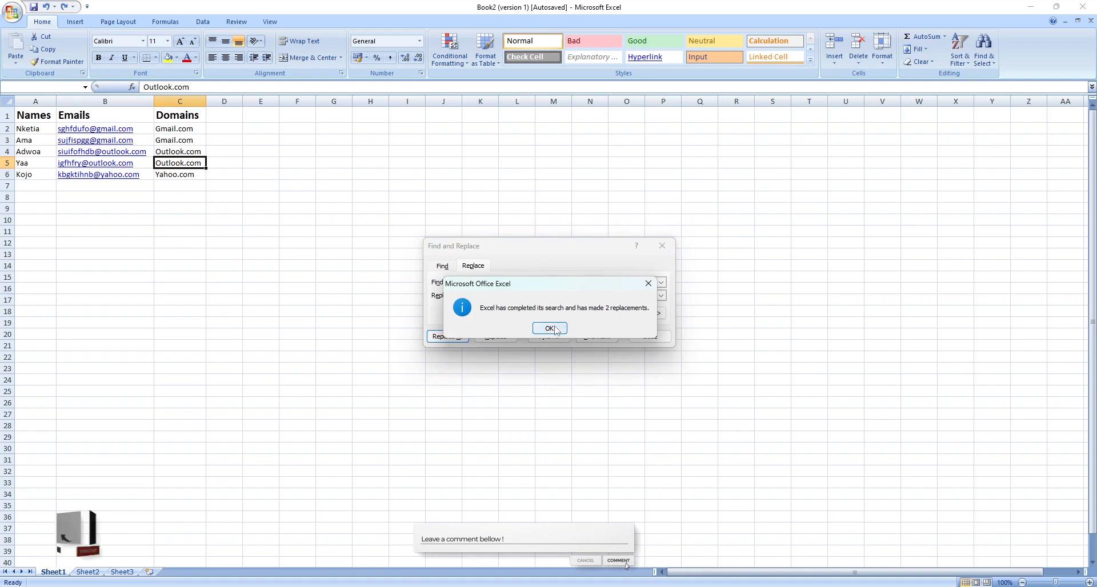
{"action": "left_click", "coordinate": [549, 328]}
{"action": "left_click", "coordinate": [650, 337]}
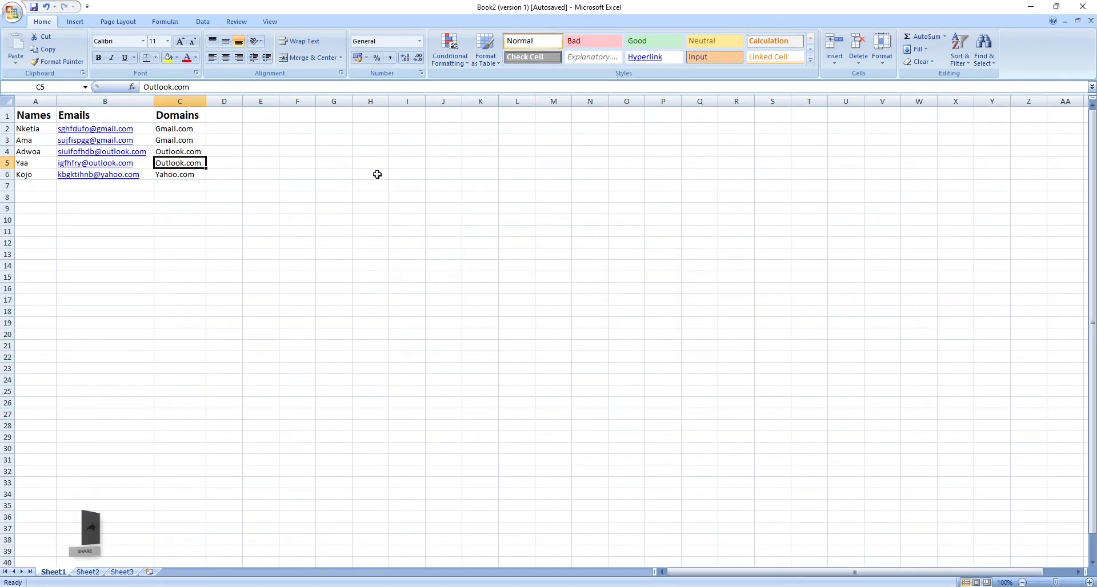